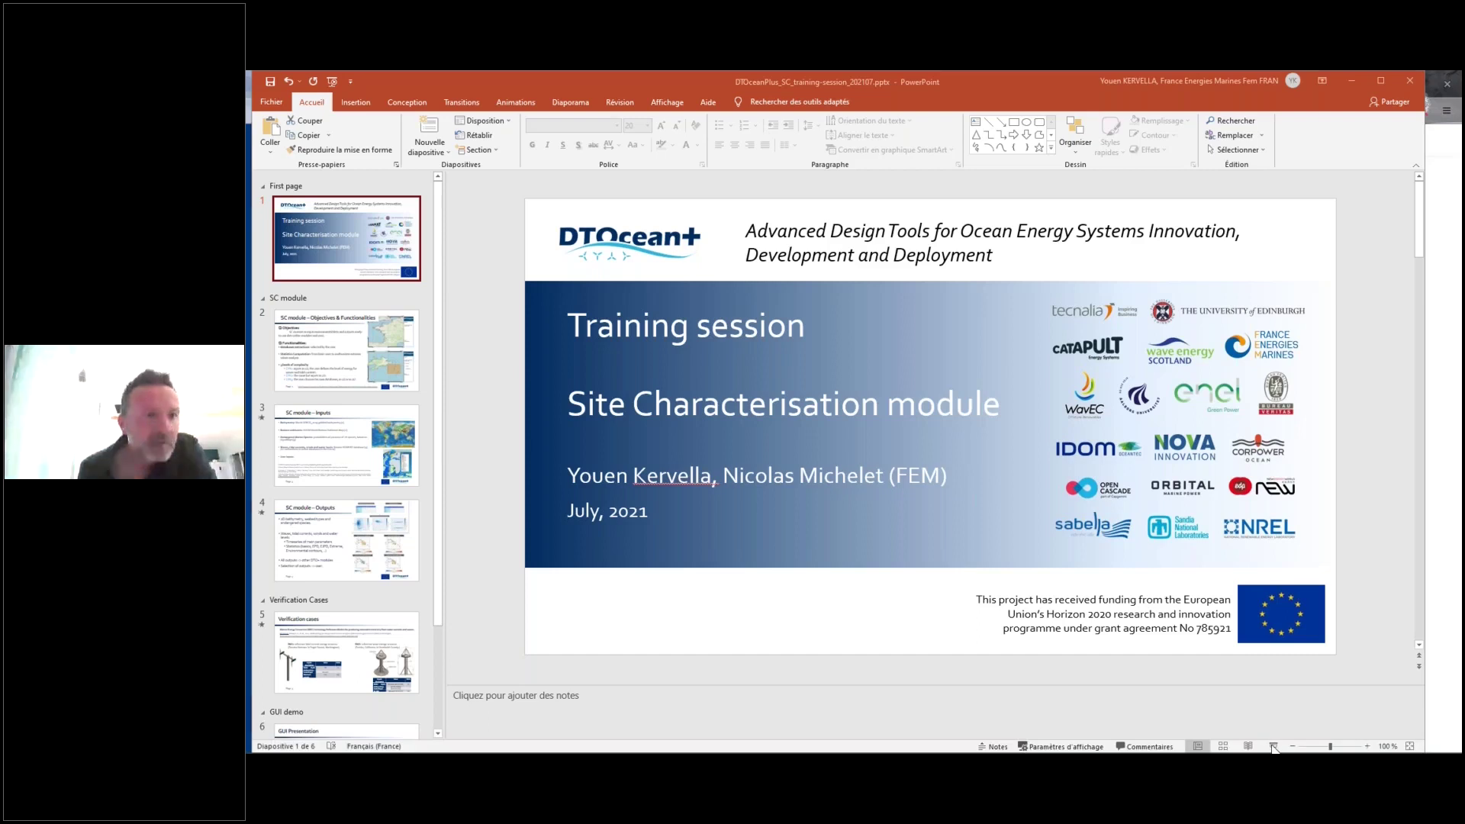
# - Bring the SC training-session presentation window into focus
pyautogui.click(1274, 748)
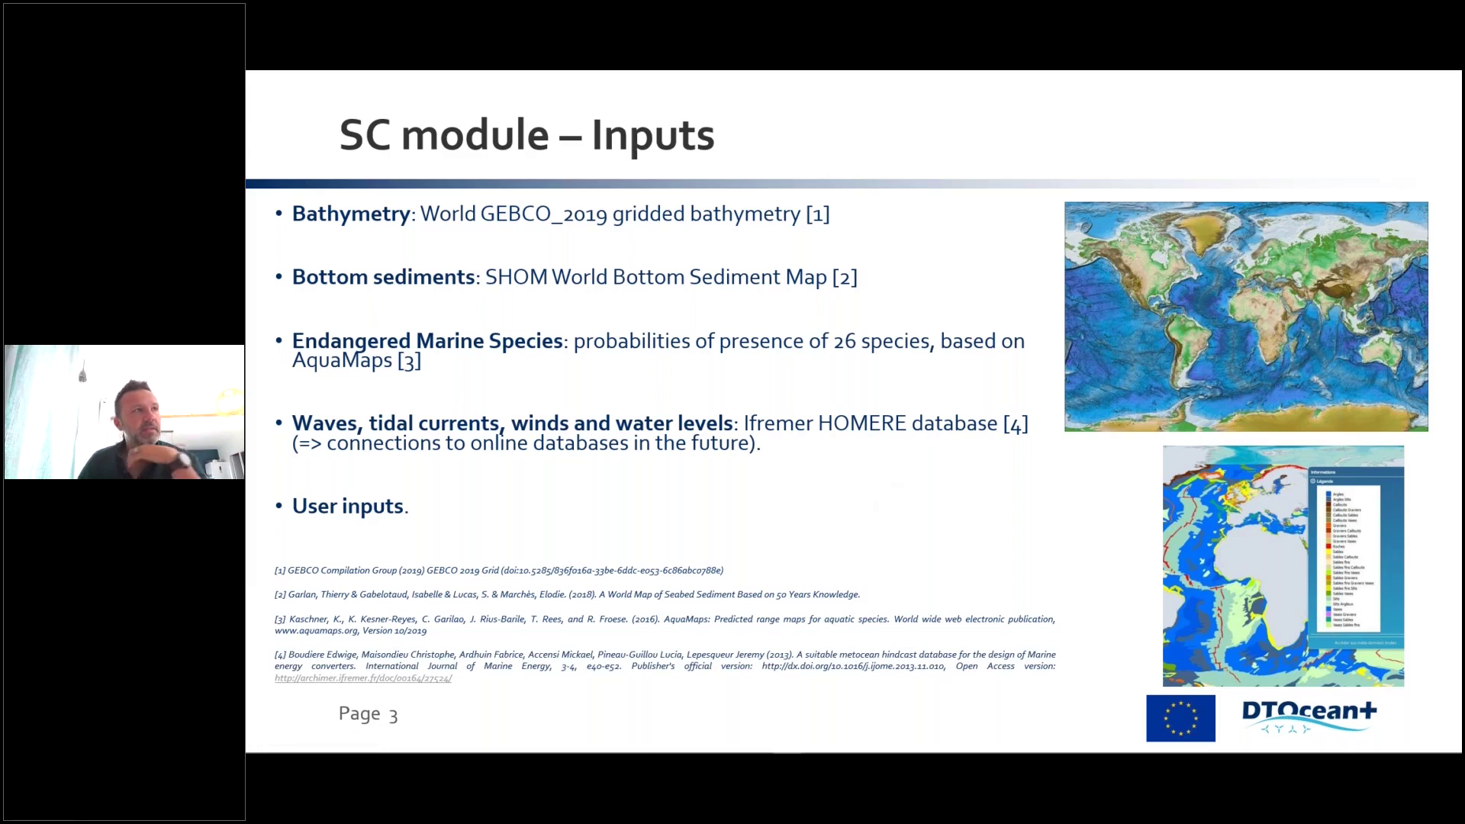
# - Move from slide 3 to slide 4 'SC module – Outputs', back to slide 3, and forward to slide 4 again
pyautogui.press('Right')
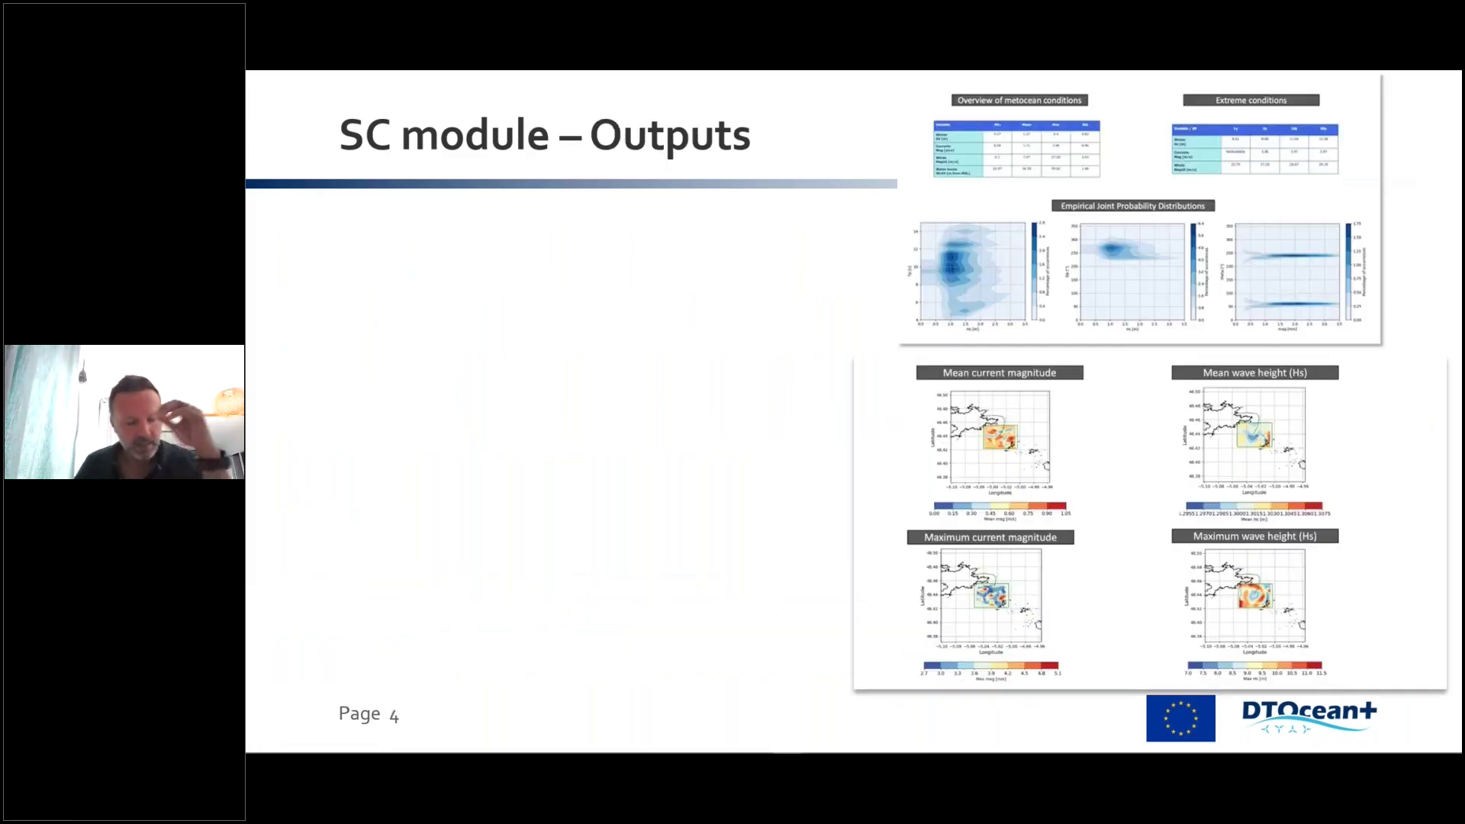
pyautogui.press('Left')
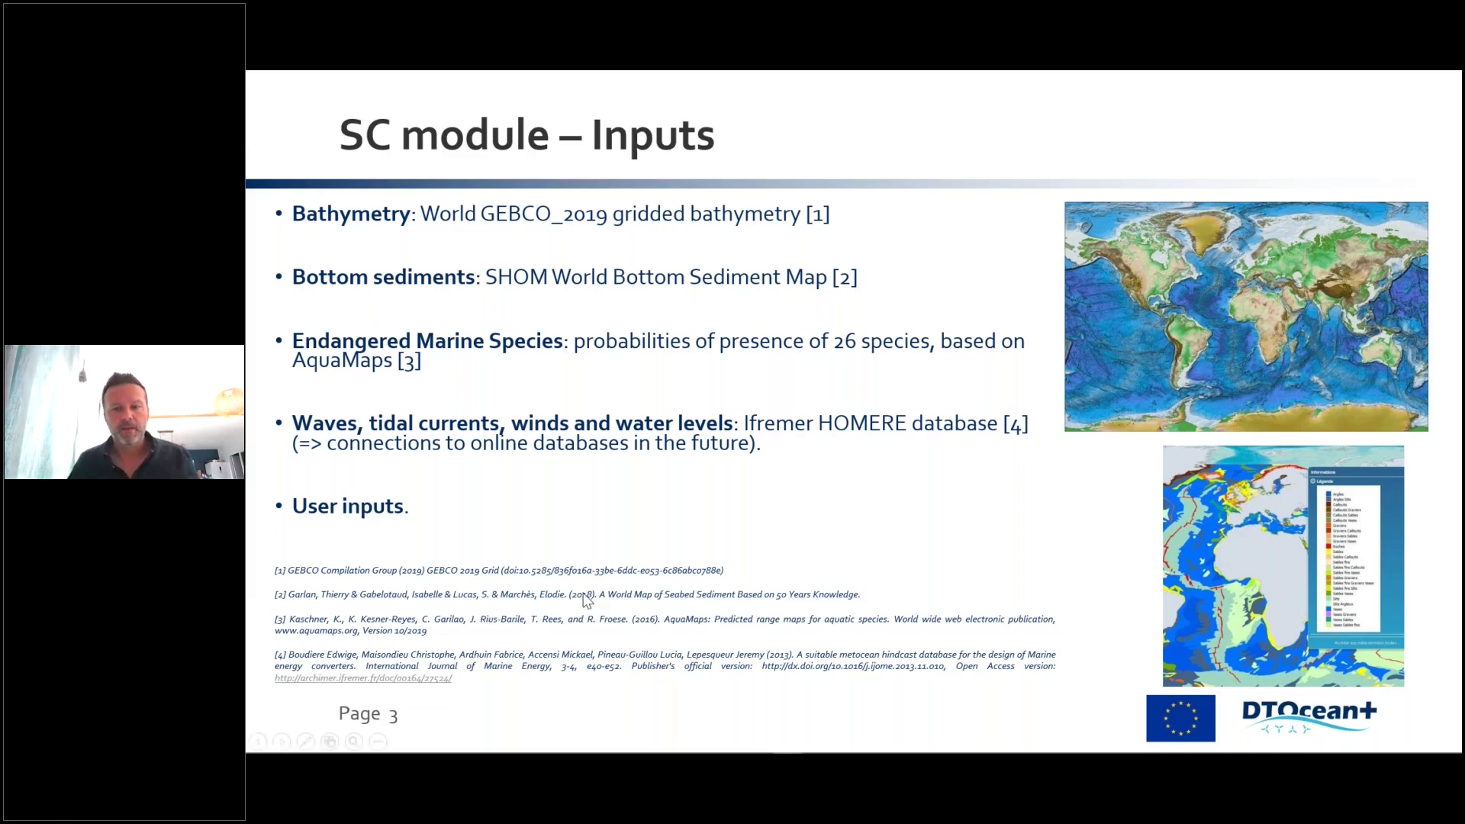
pyautogui.press('Right')
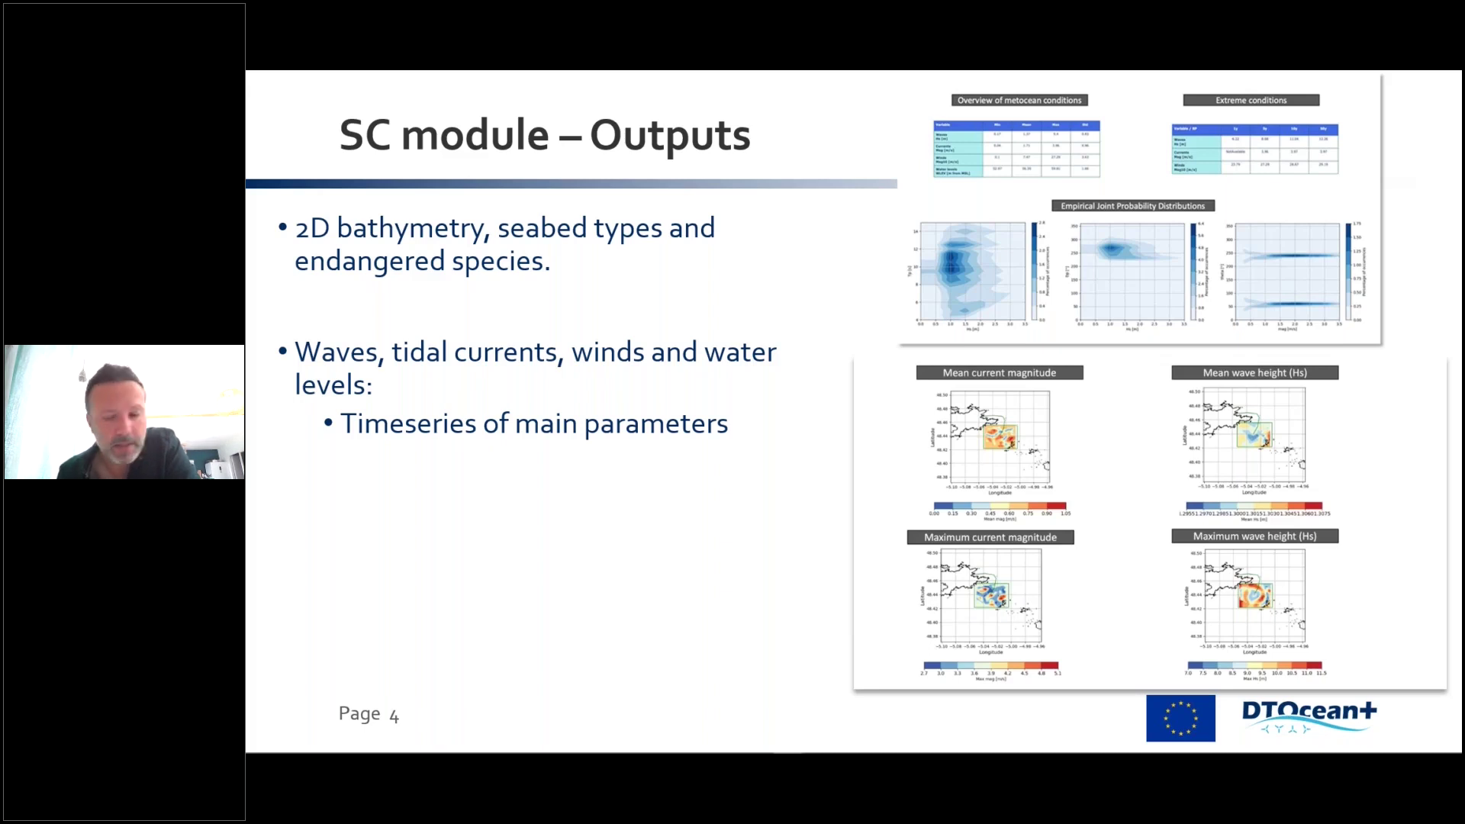
# - Reveal the Statistics, 'All outputs => other DTO+ modules' and 'Selection of outputs => user' bullets
pyautogui.press('Right')
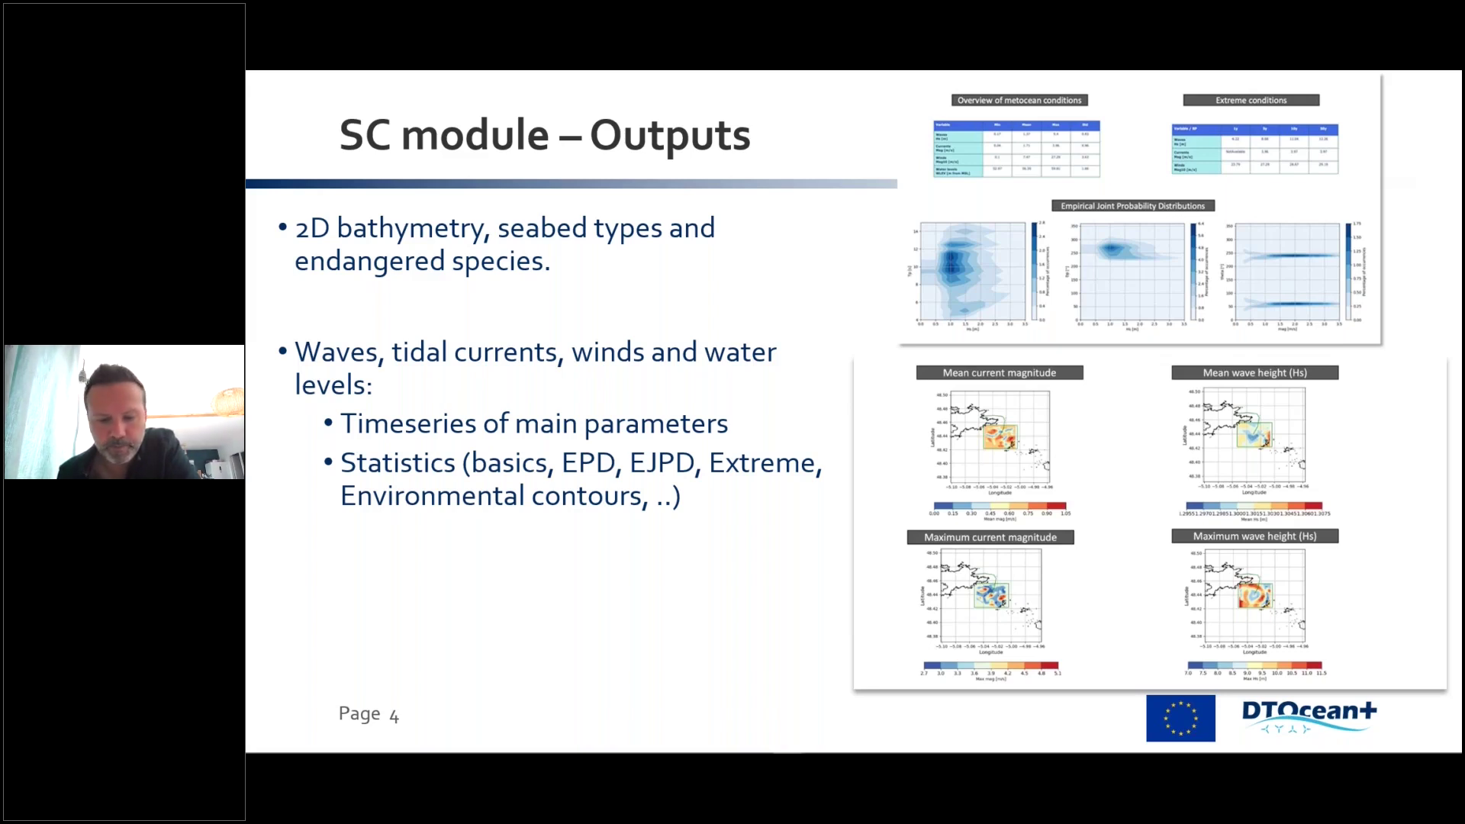
pyautogui.press('Right')
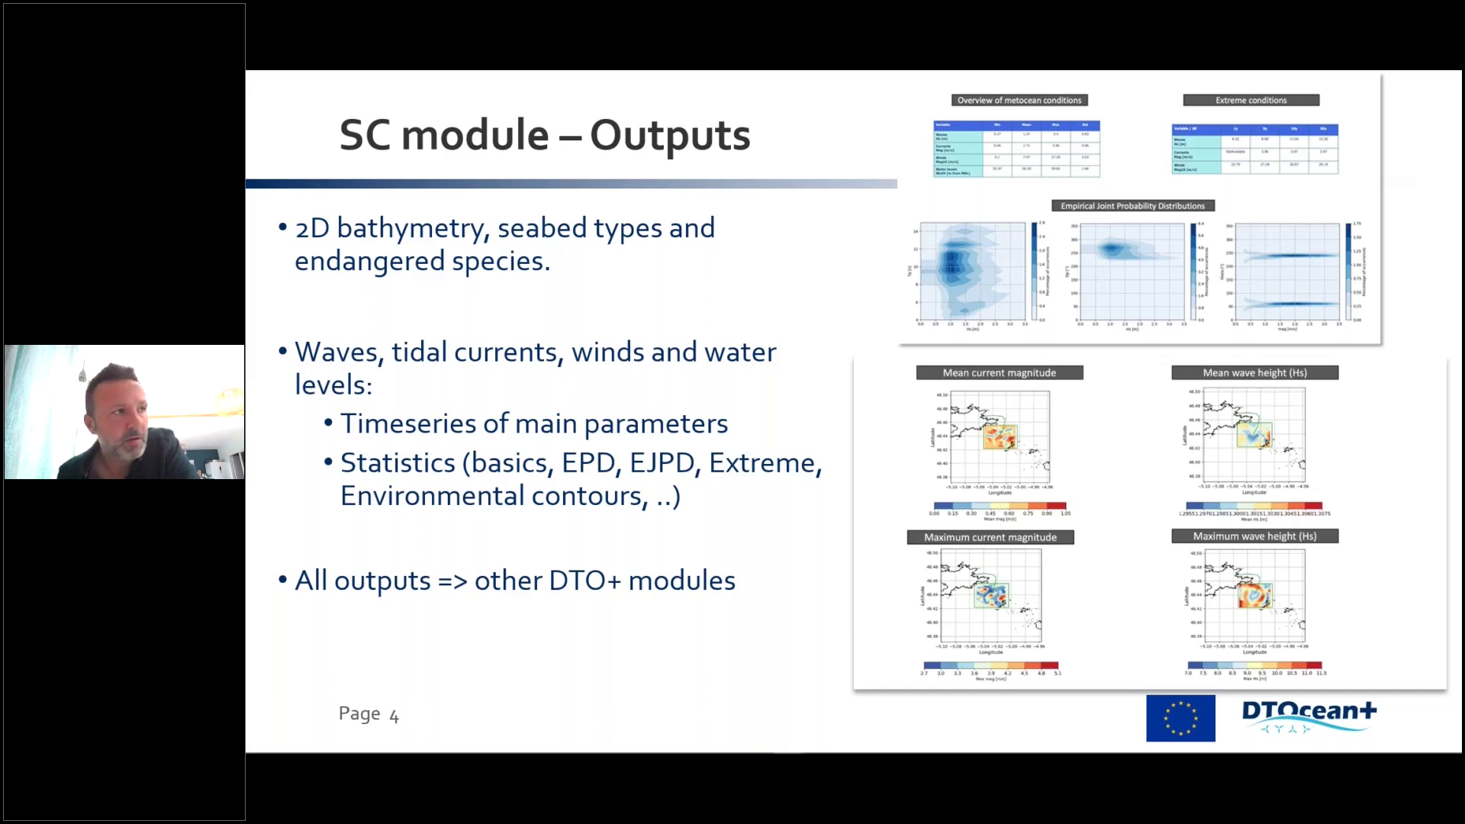
pyautogui.press('Right')
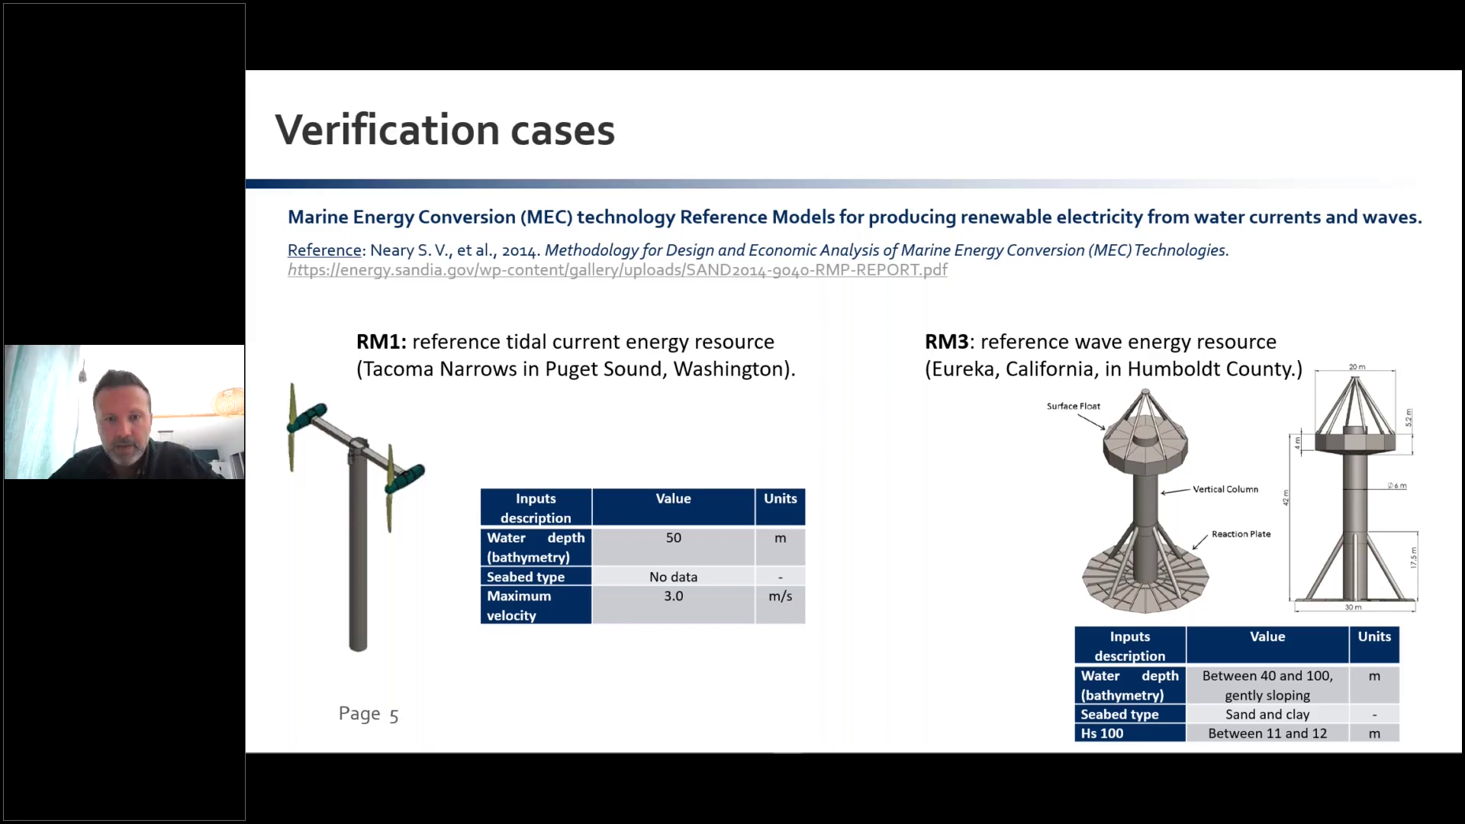
# - Advance the slideshow from 'Verification cases' to the 'GUI Presentation' slide
pyautogui.click(565, 591)
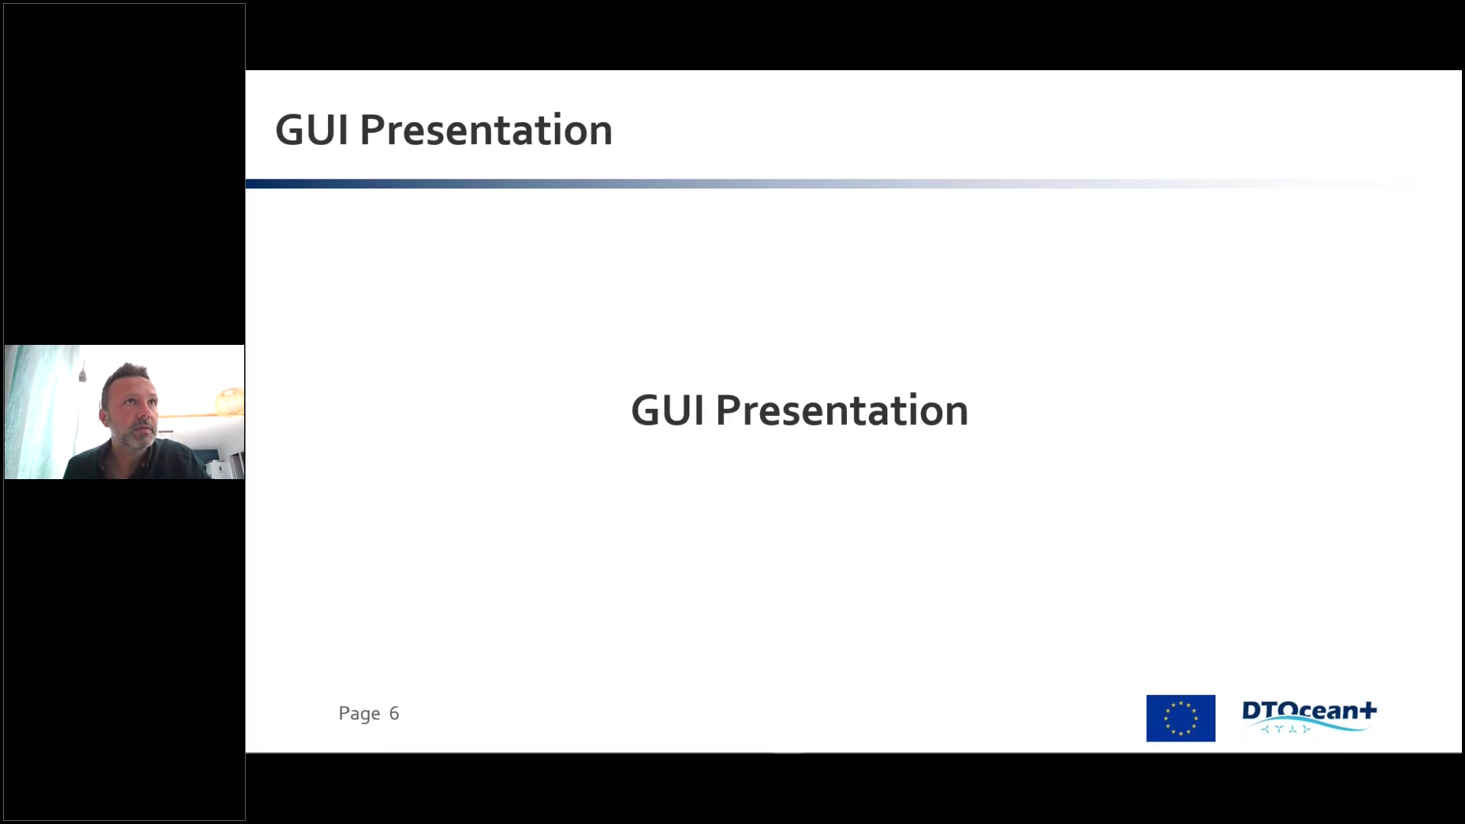
# - End the slideshow, switch to the browser and open the SC home page
pyautogui.press('Escape')
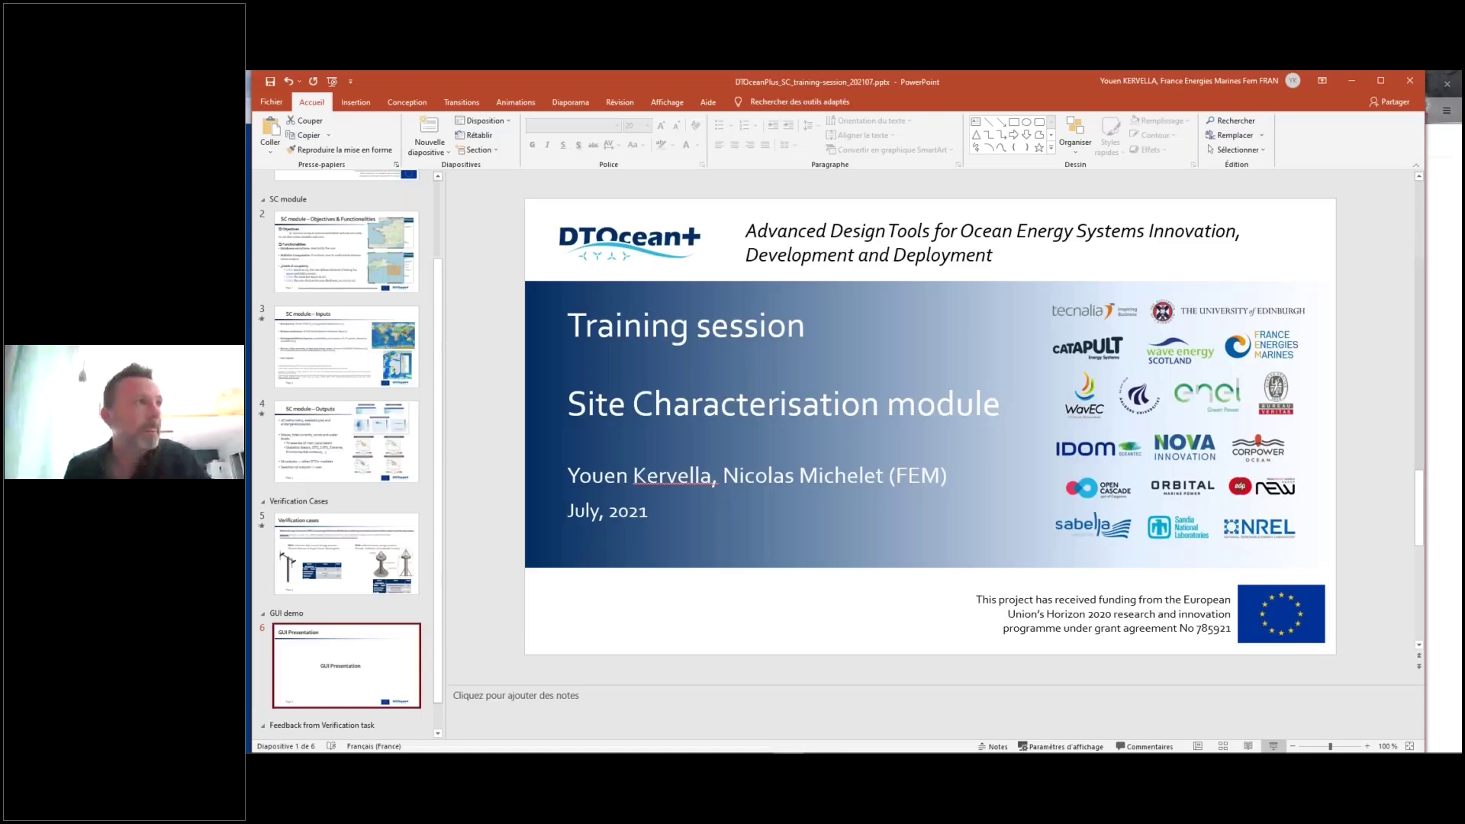
pyautogui.hotkey('alt', 'Tab')
pyautogui.hotkey('alt', 'Tab')
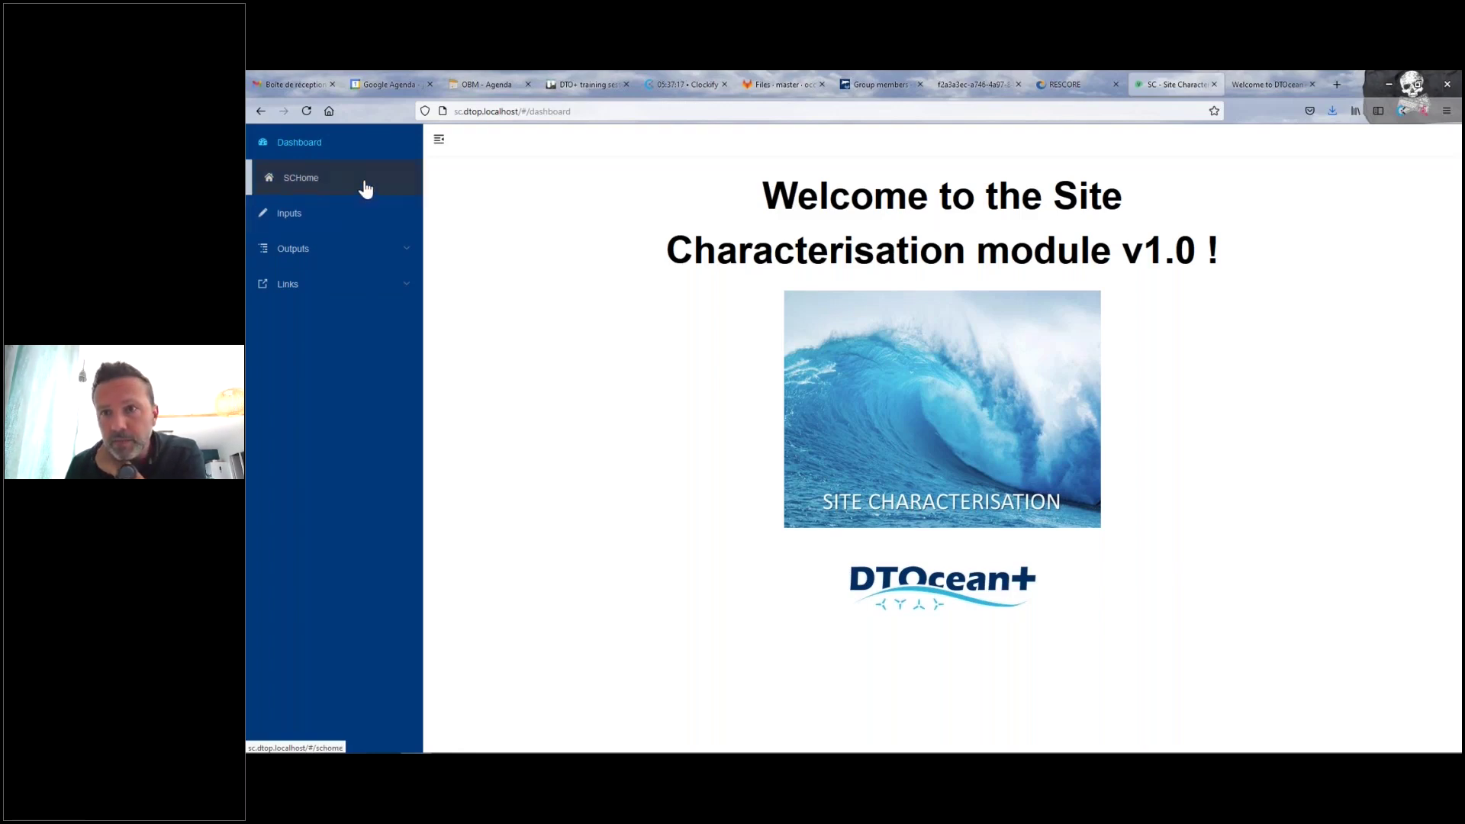
pyautogui.click(326, 187)
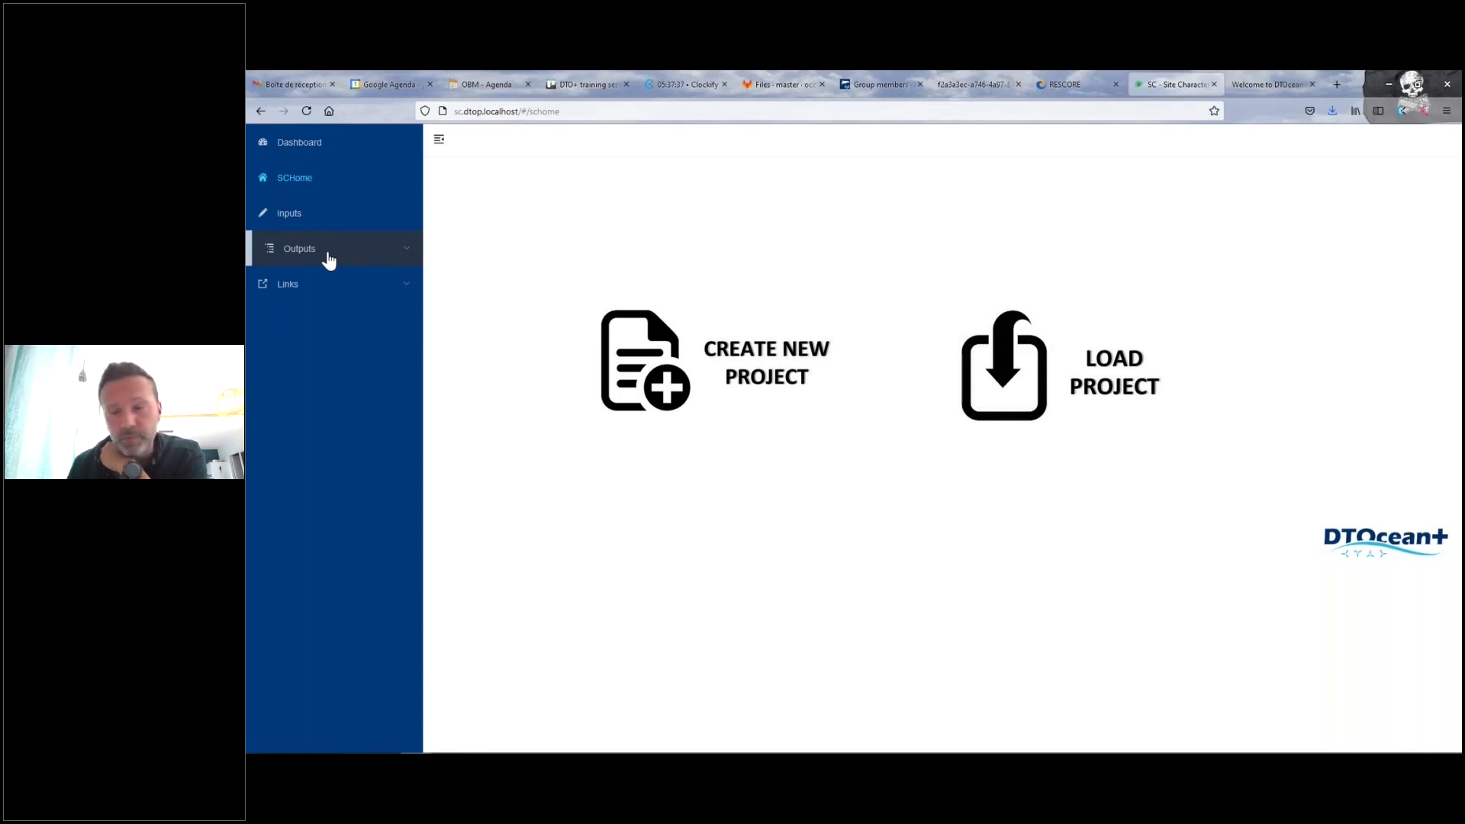
# - Preview the DTOcean+ website and SC documentation from Links, then return to the SC app
pyautogui.click(400, 287)
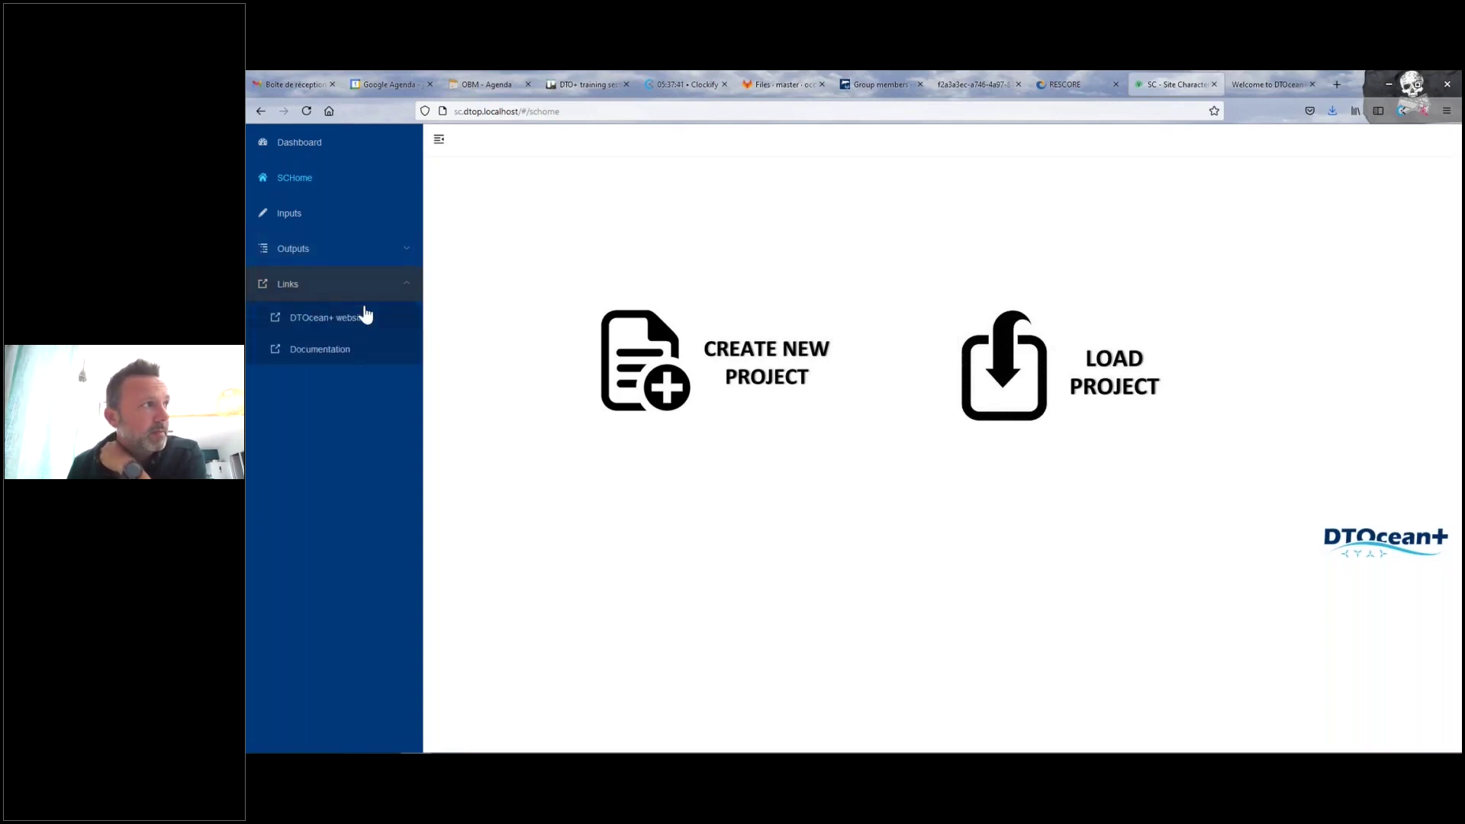
pyautogui.click(326, 321)
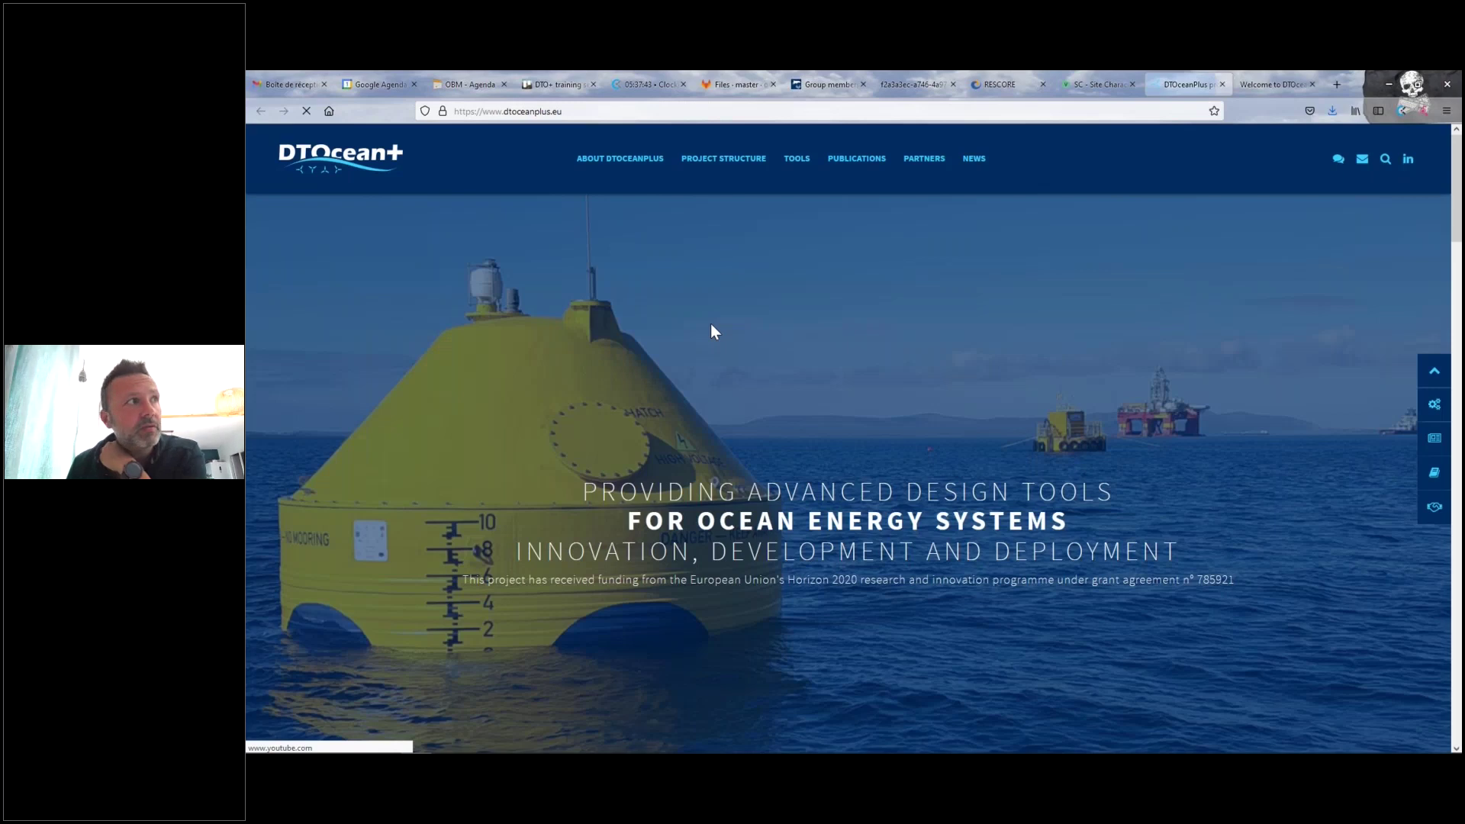
pyautogui.hotkey('ctrl', 'Tab')
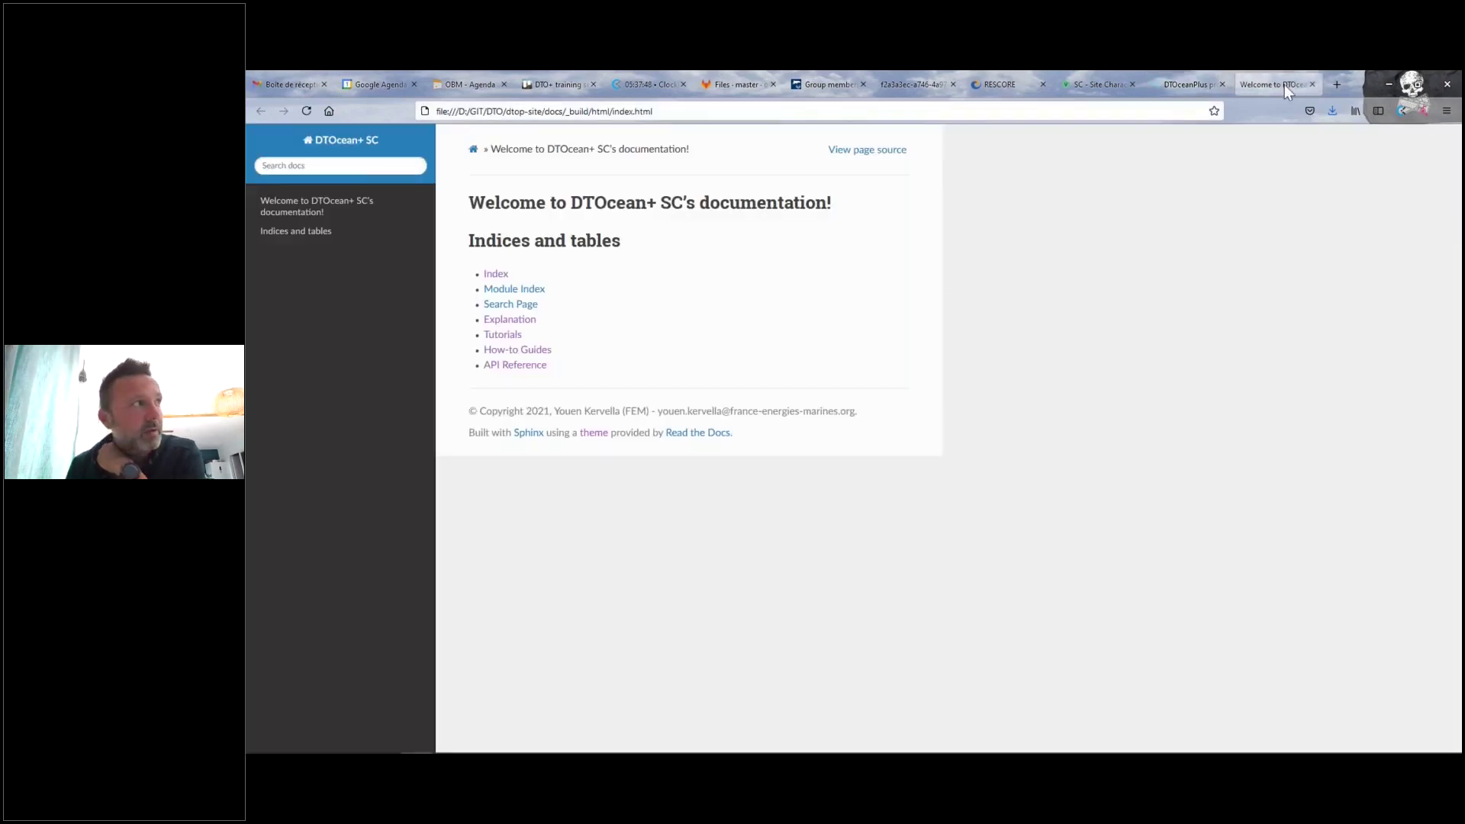
pyautogui.click(1095, 90)
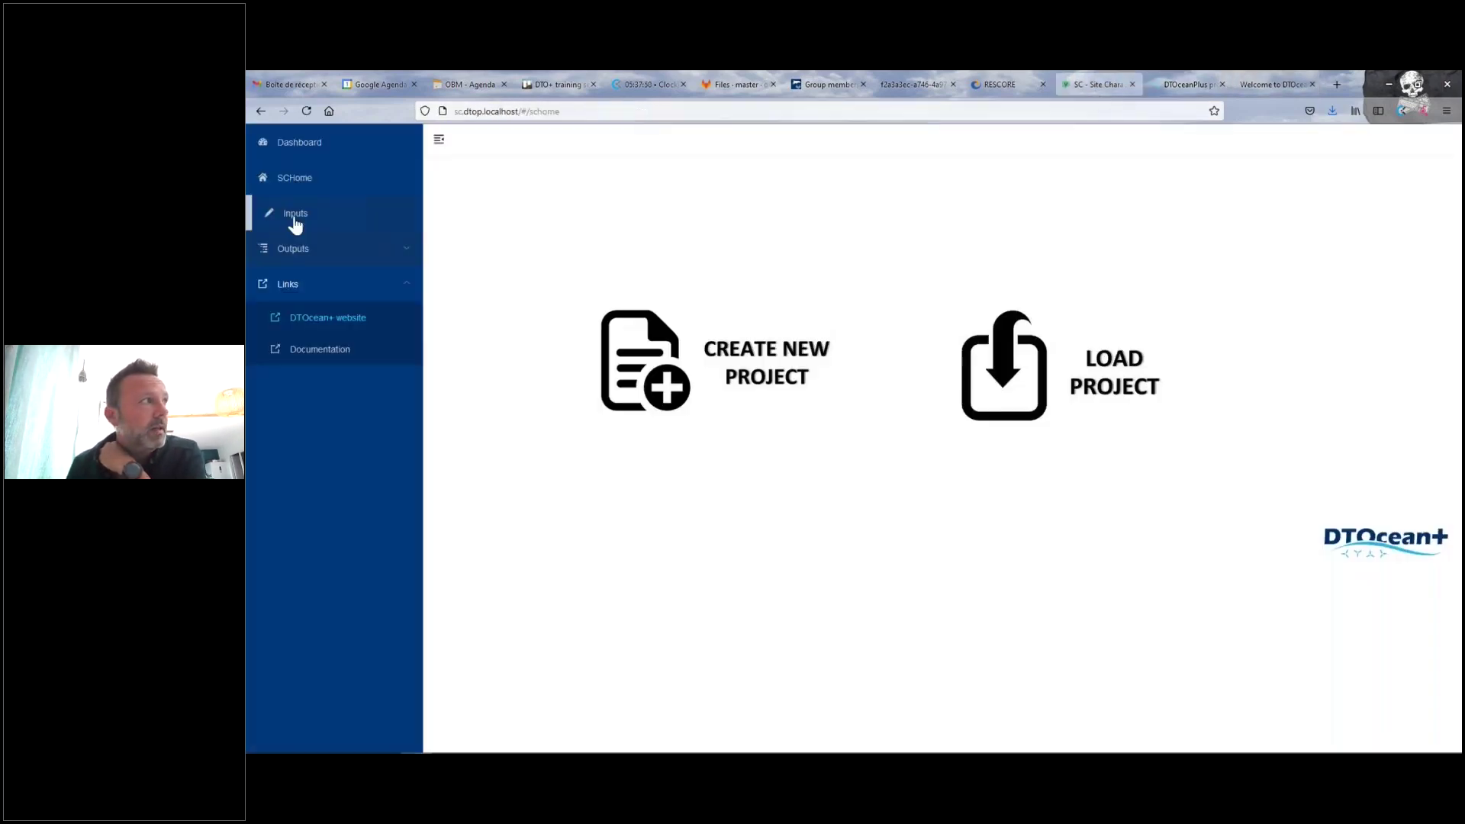
# - Create a new project named 'test_training_session' at complexity Level 1
pyautogui.click(666, 370)
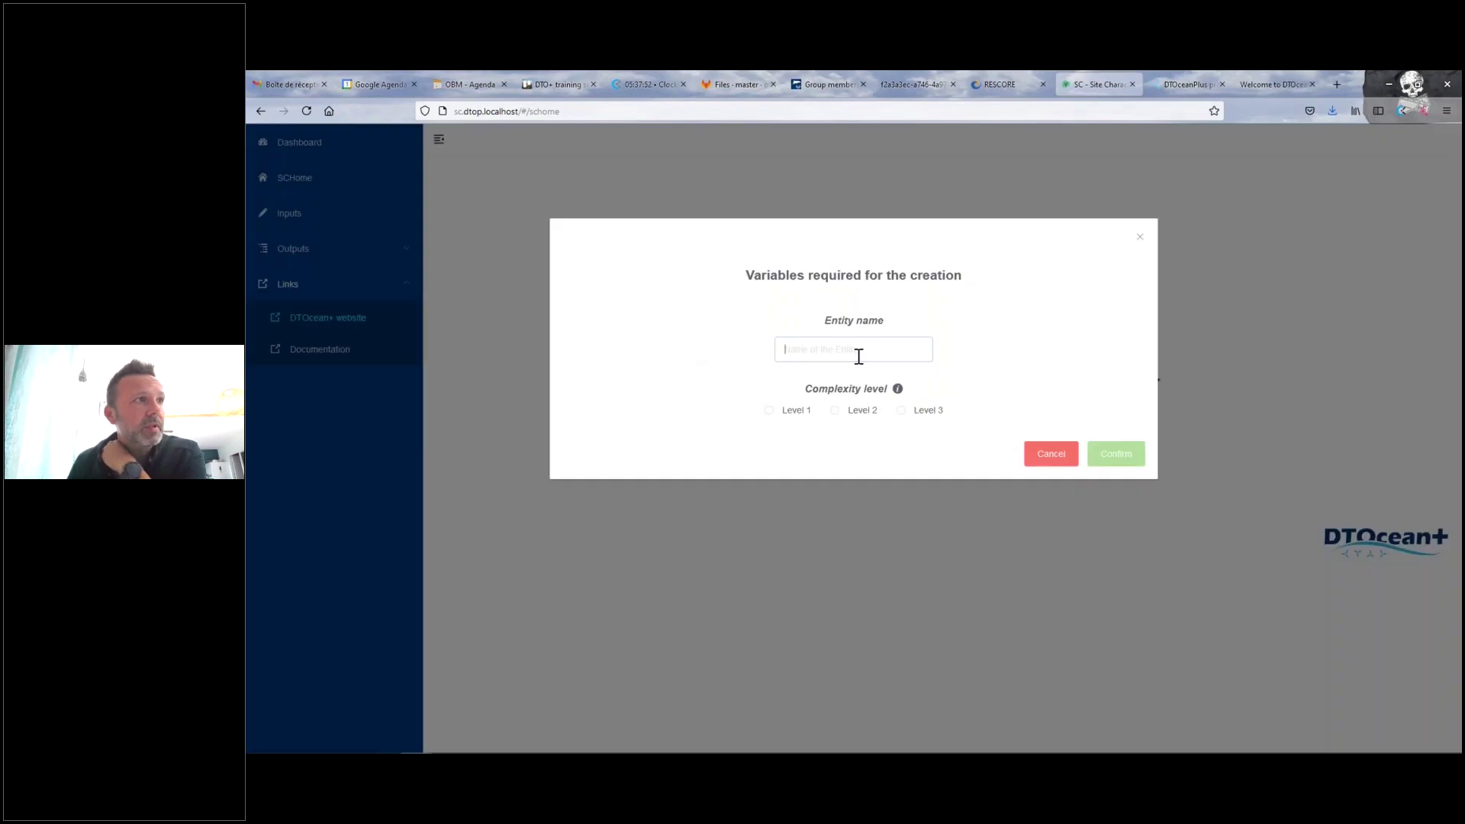
pyautogui.click(857, 352)
pyautogui.write('test')
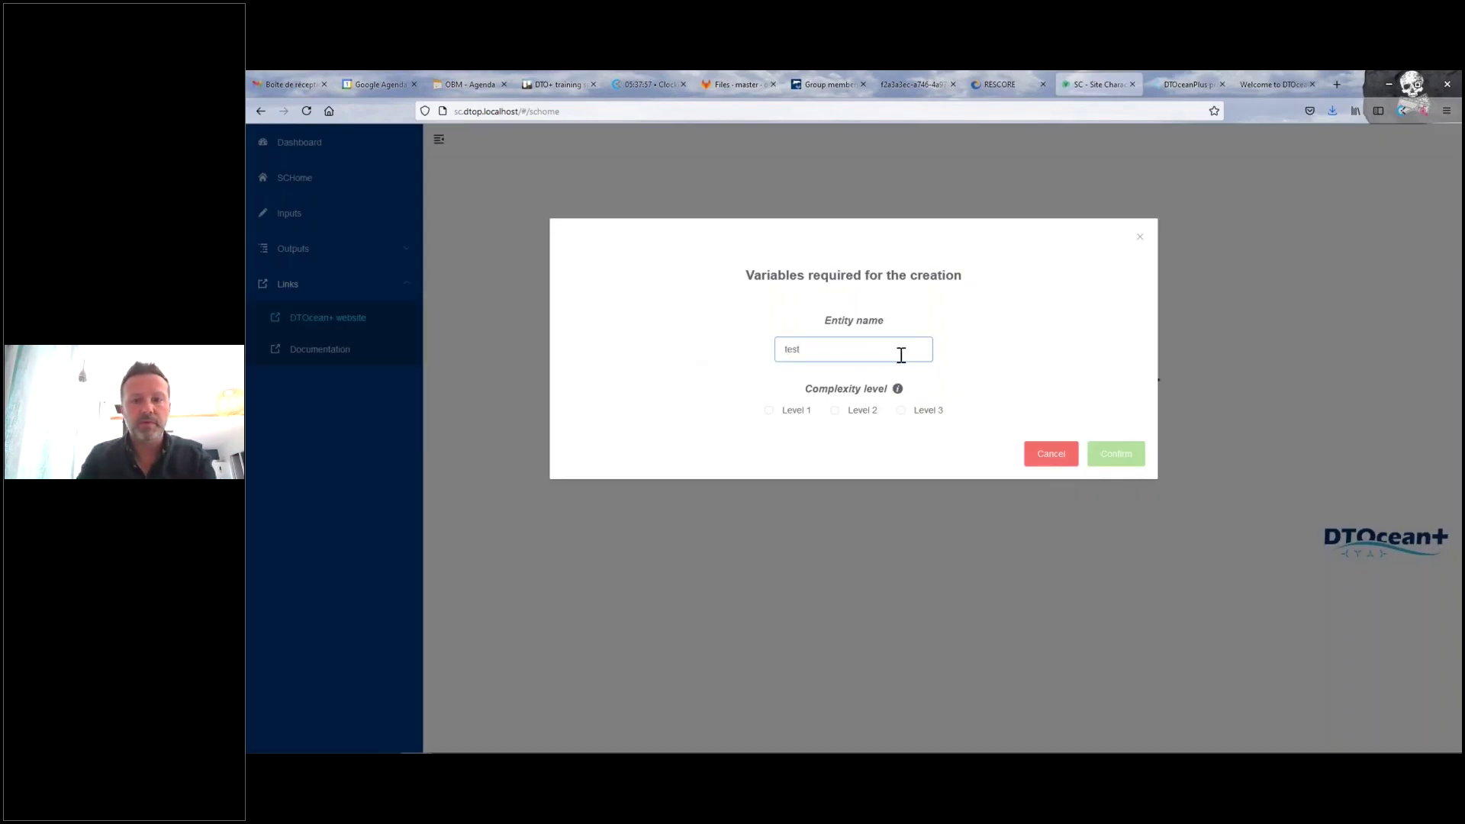
pyautogui.write('_training_session')
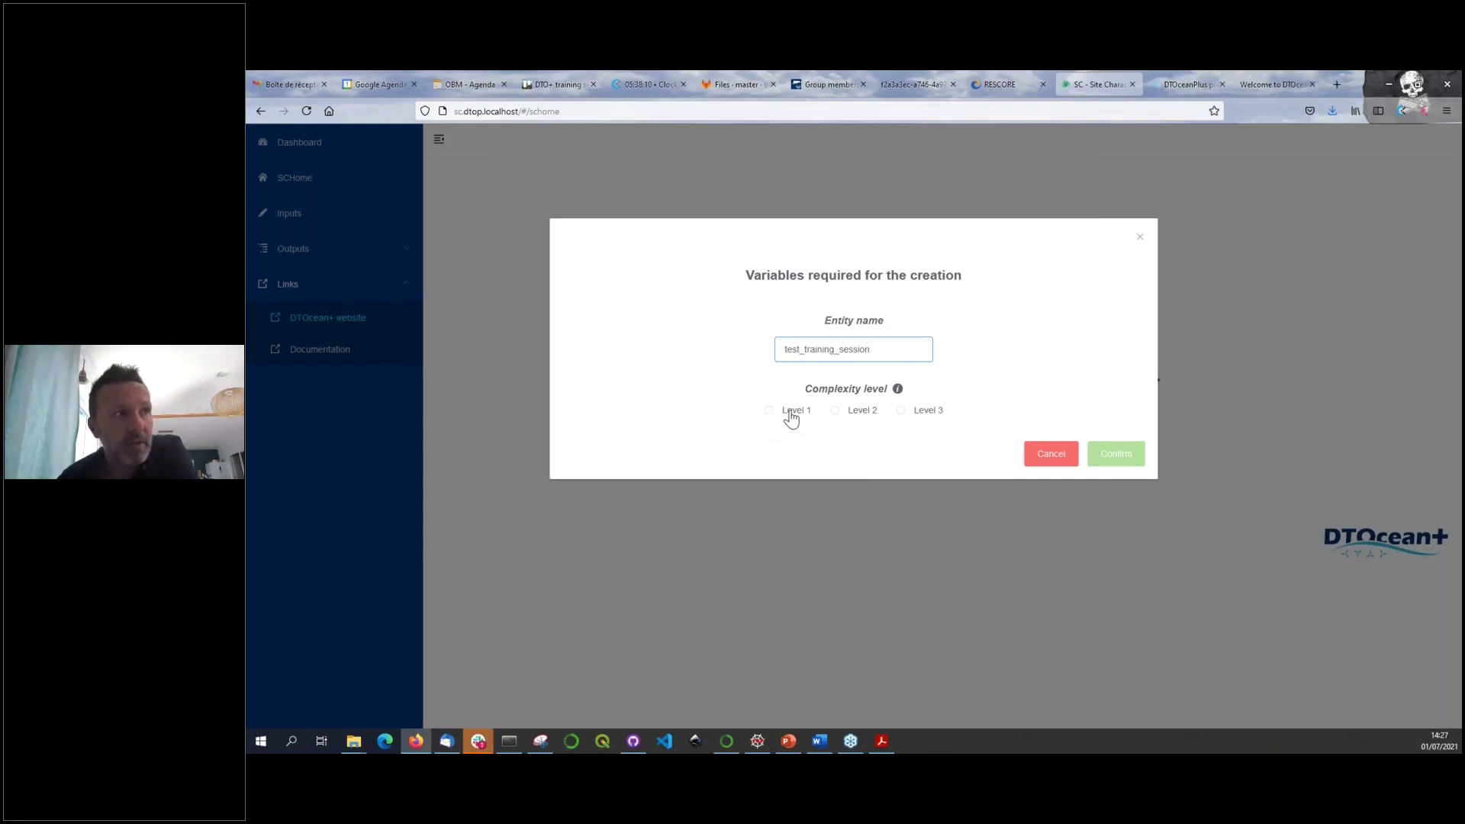
pyautogui.click(769, 413)
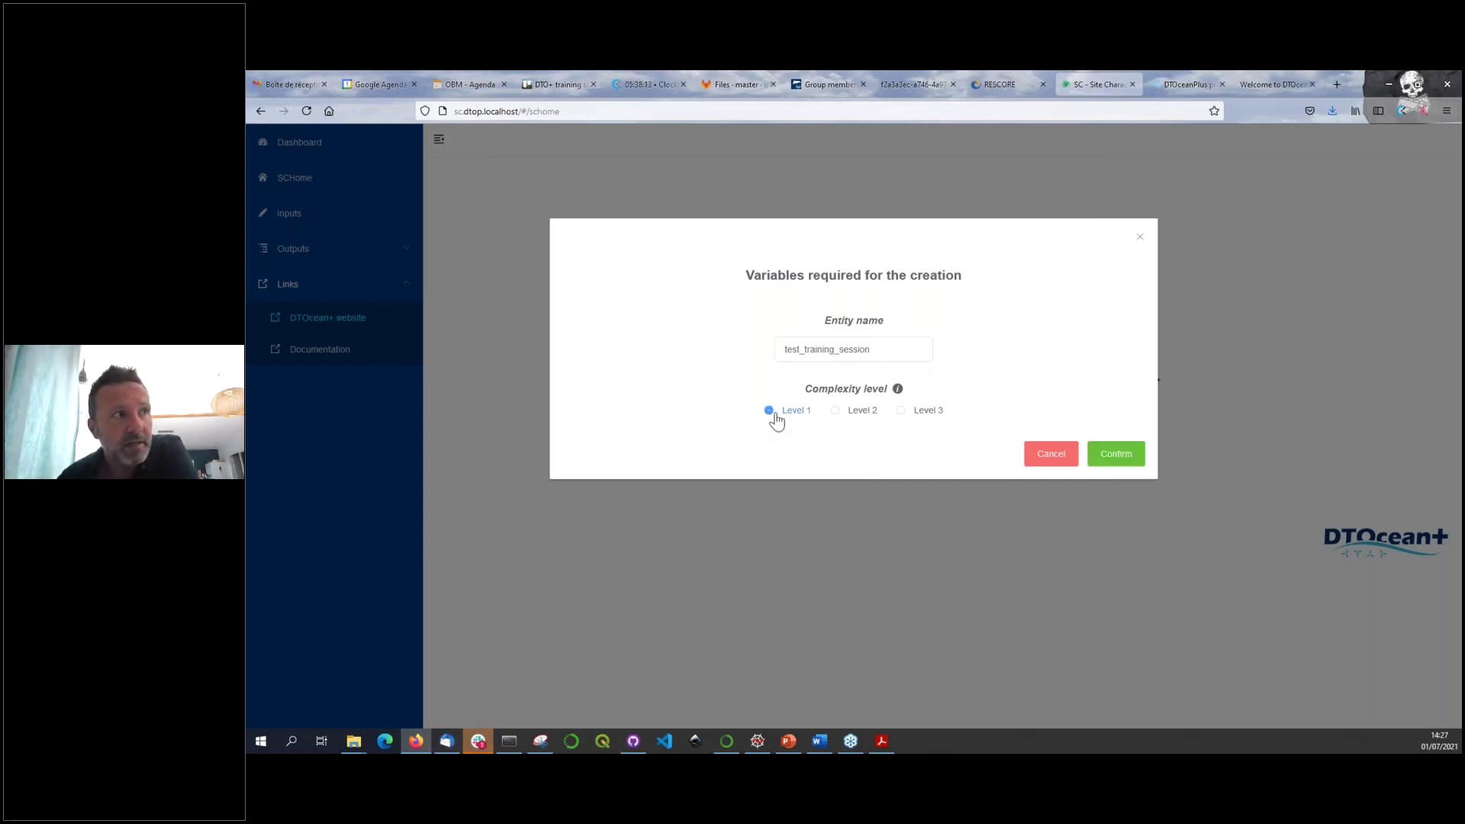
pyautogui.click(1113, 464)
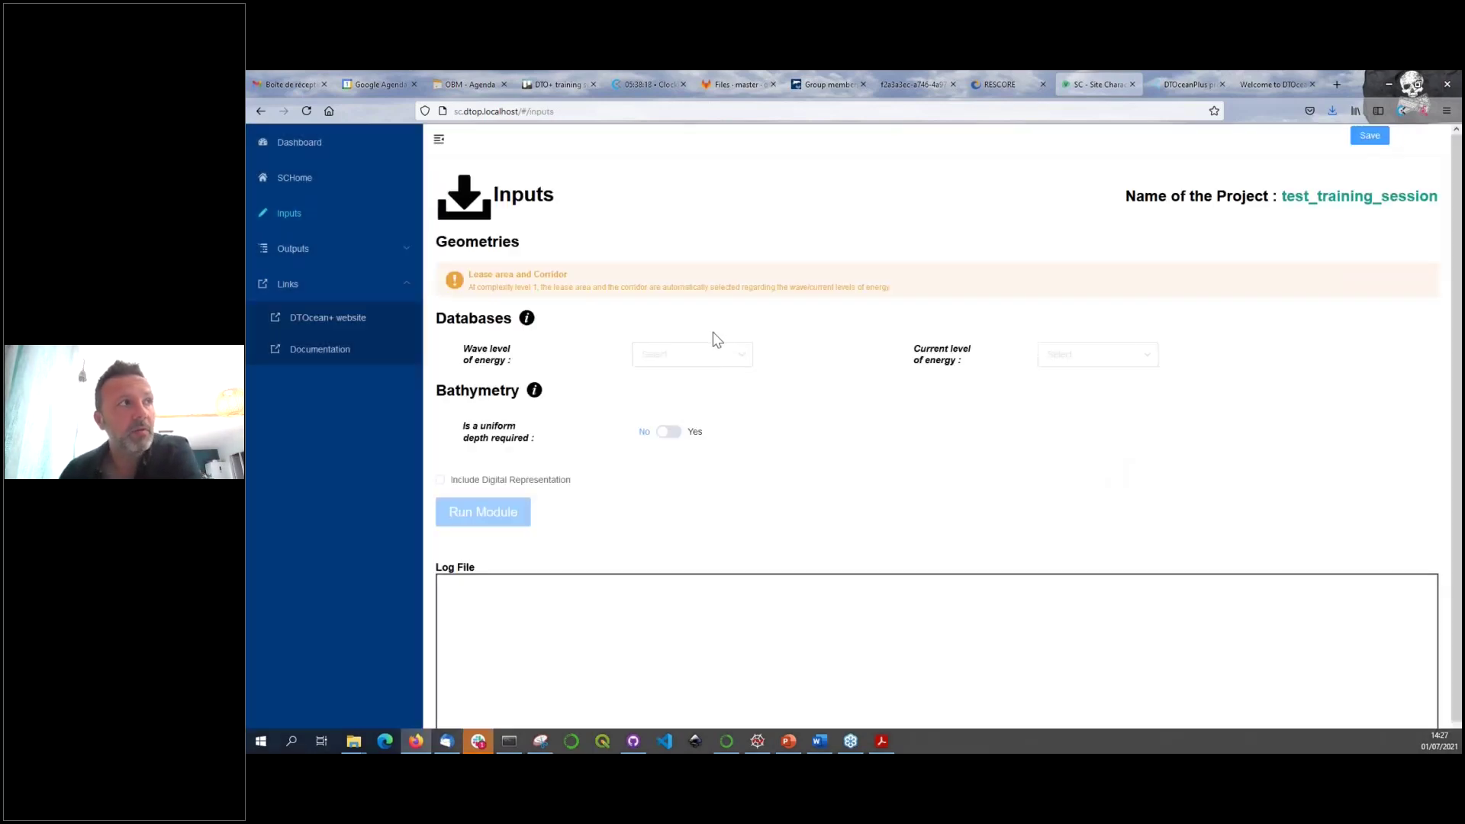
# - Look through the wave and current level-of-energy options without choosing any
pyautogui.click(740, 356)
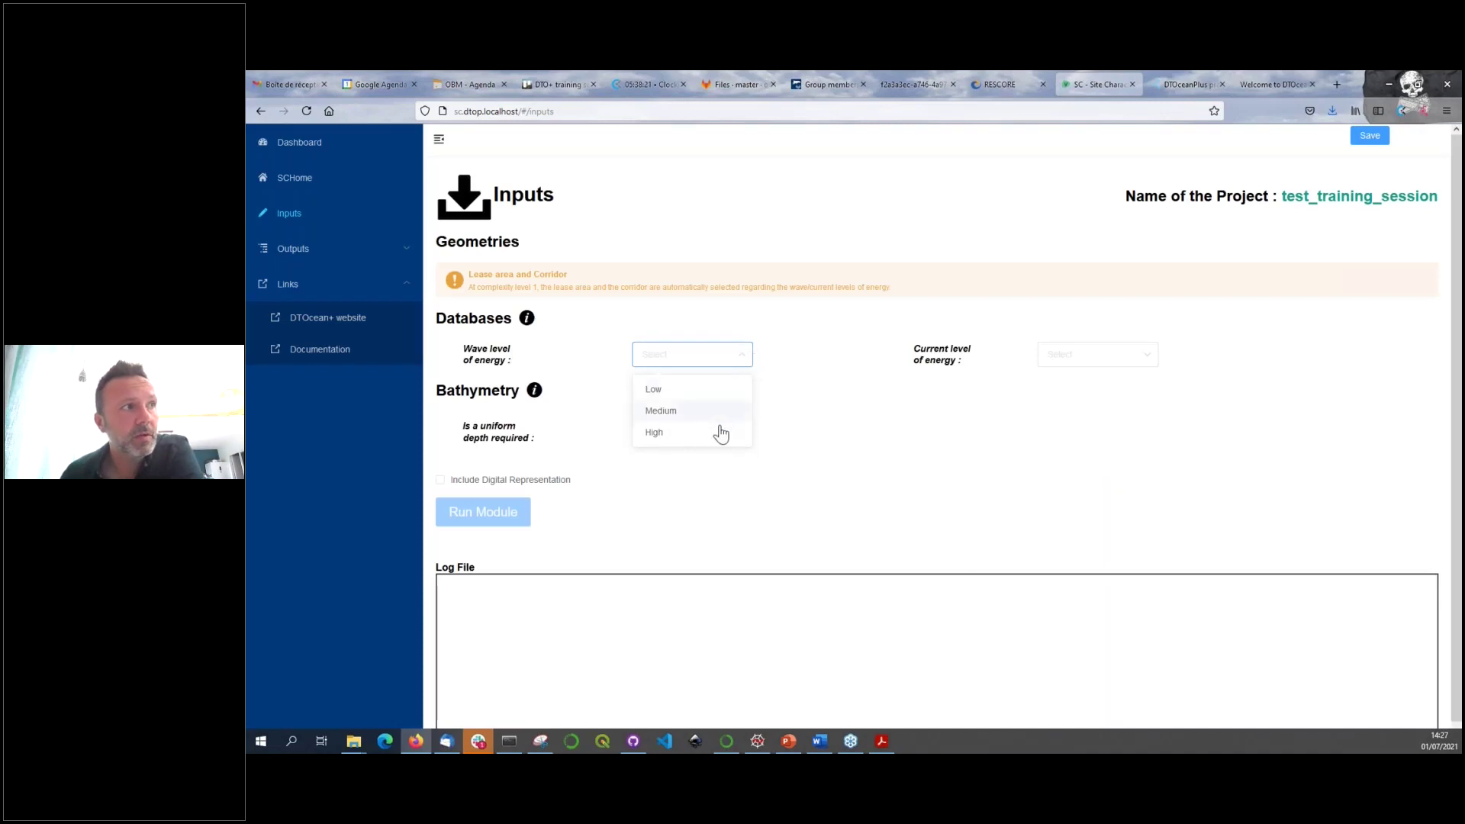
pyautogui.click(1151, 360)
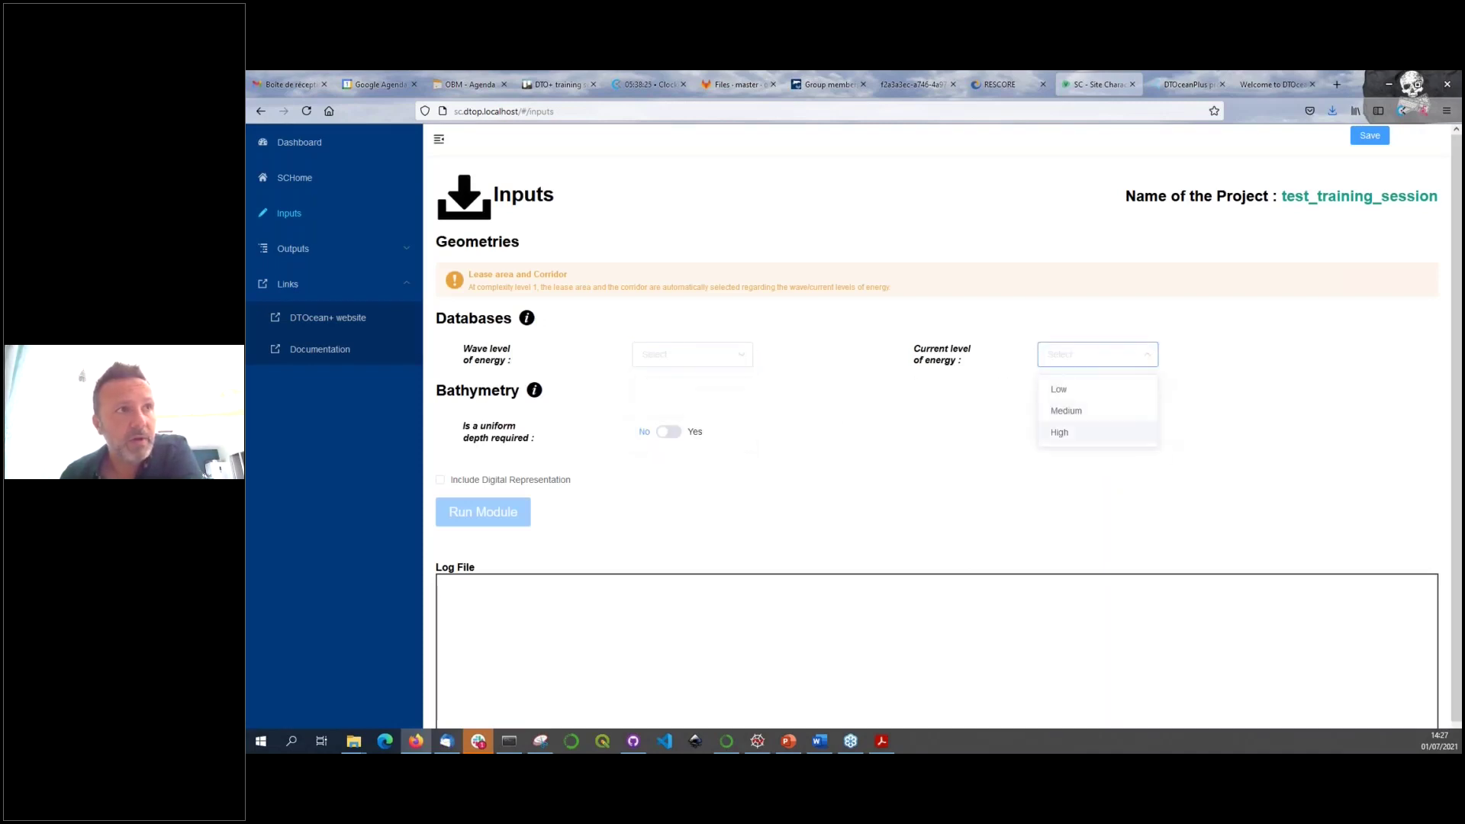
pyautogui.click(856, 422)
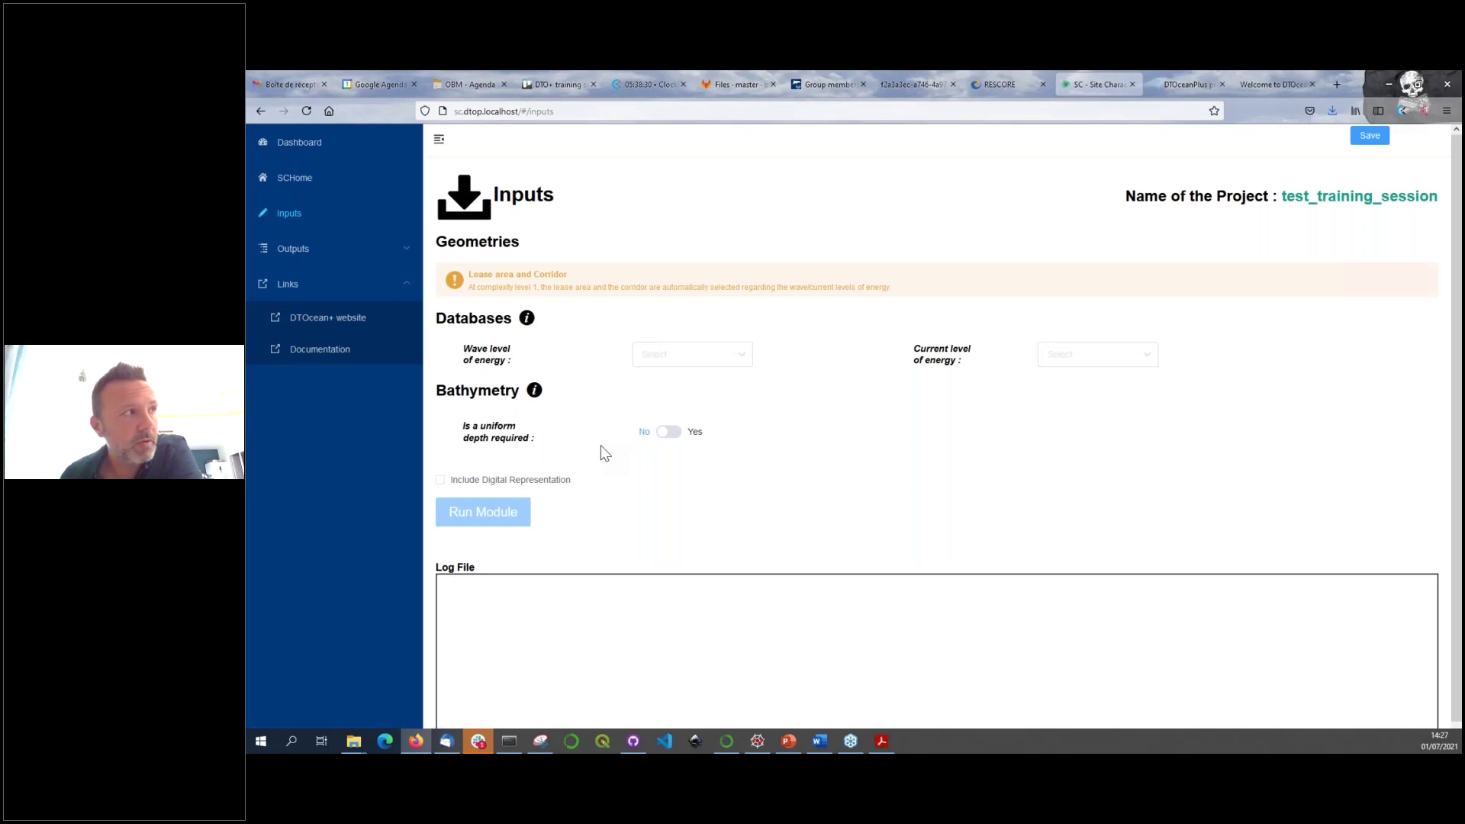
# - Switch on uniform bathymetry depth and set it to 25 m
pyautogui.click(668, 432)
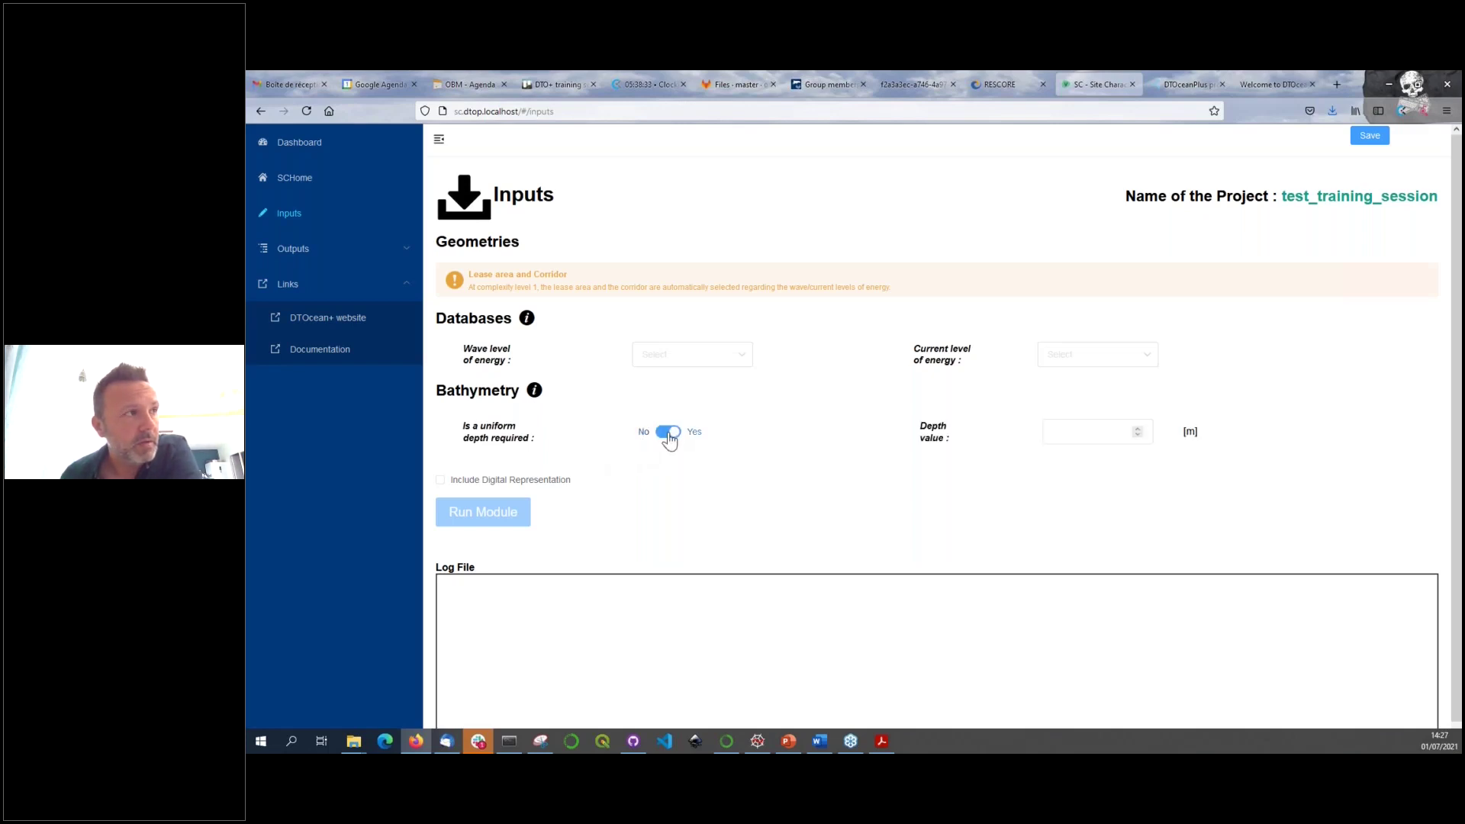
pyautogui.click(1089, 434)
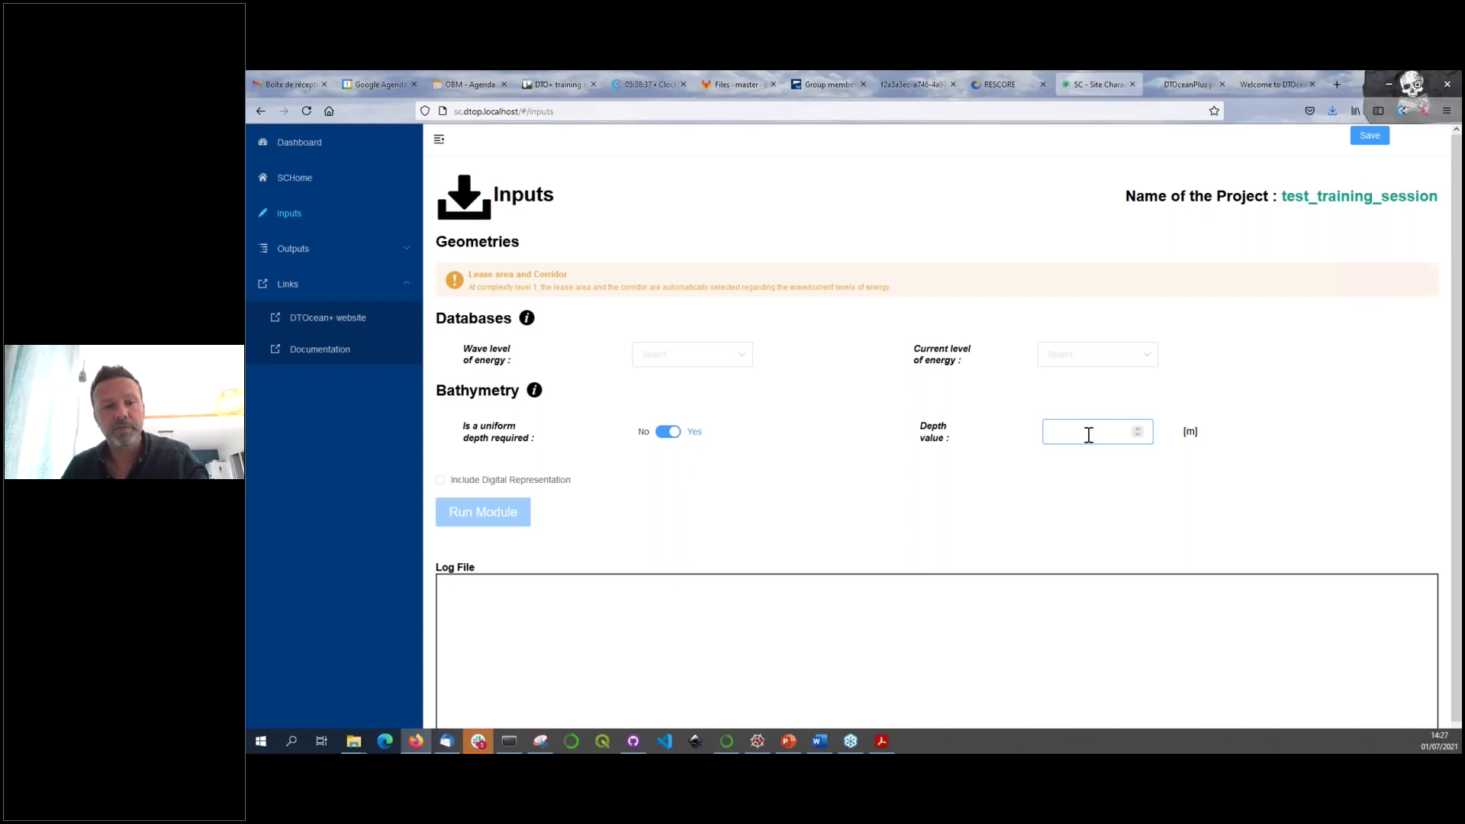
pyautogui.write('25')
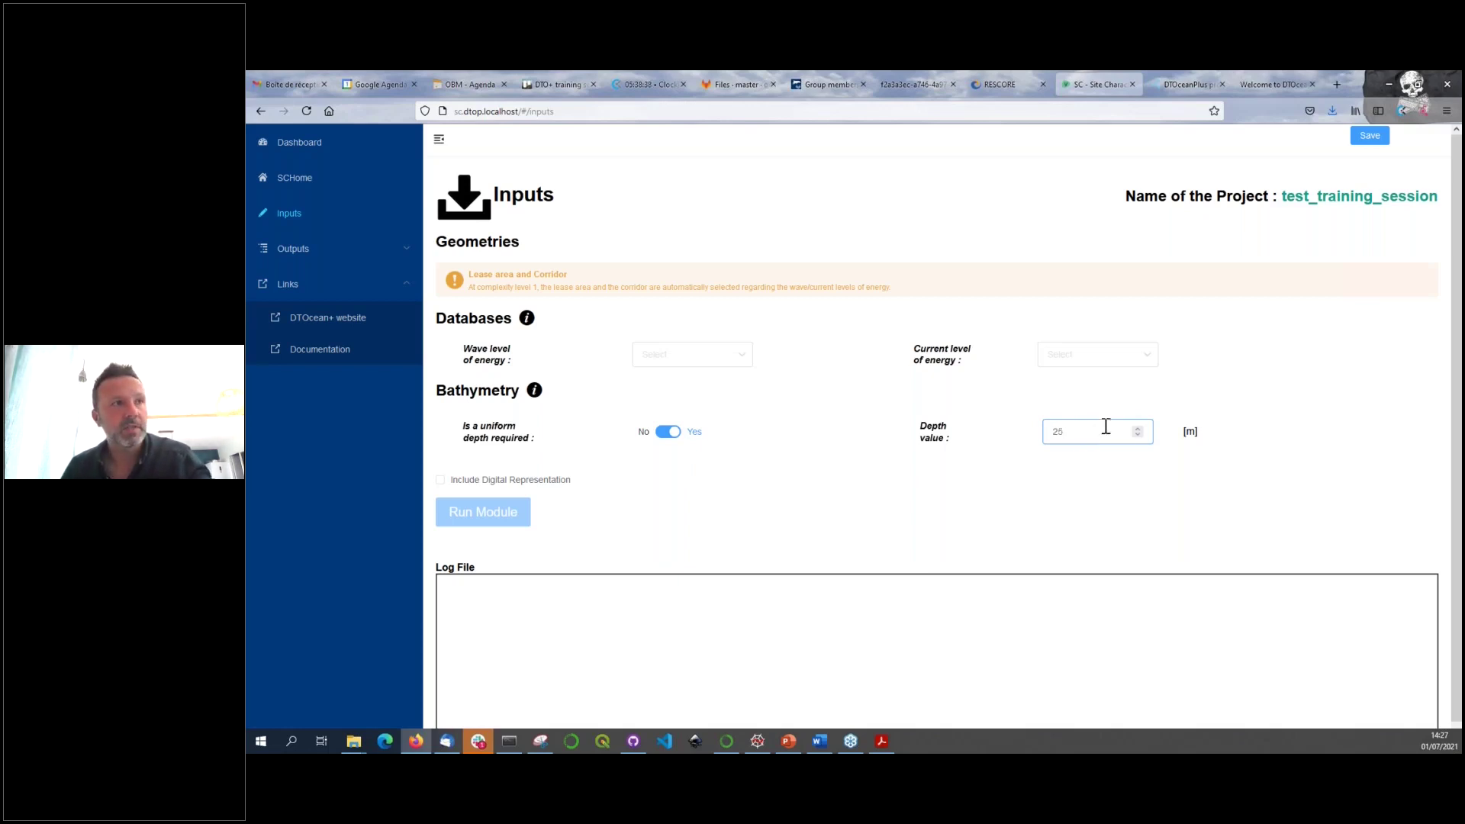
pyautogui.click(1046, 497)
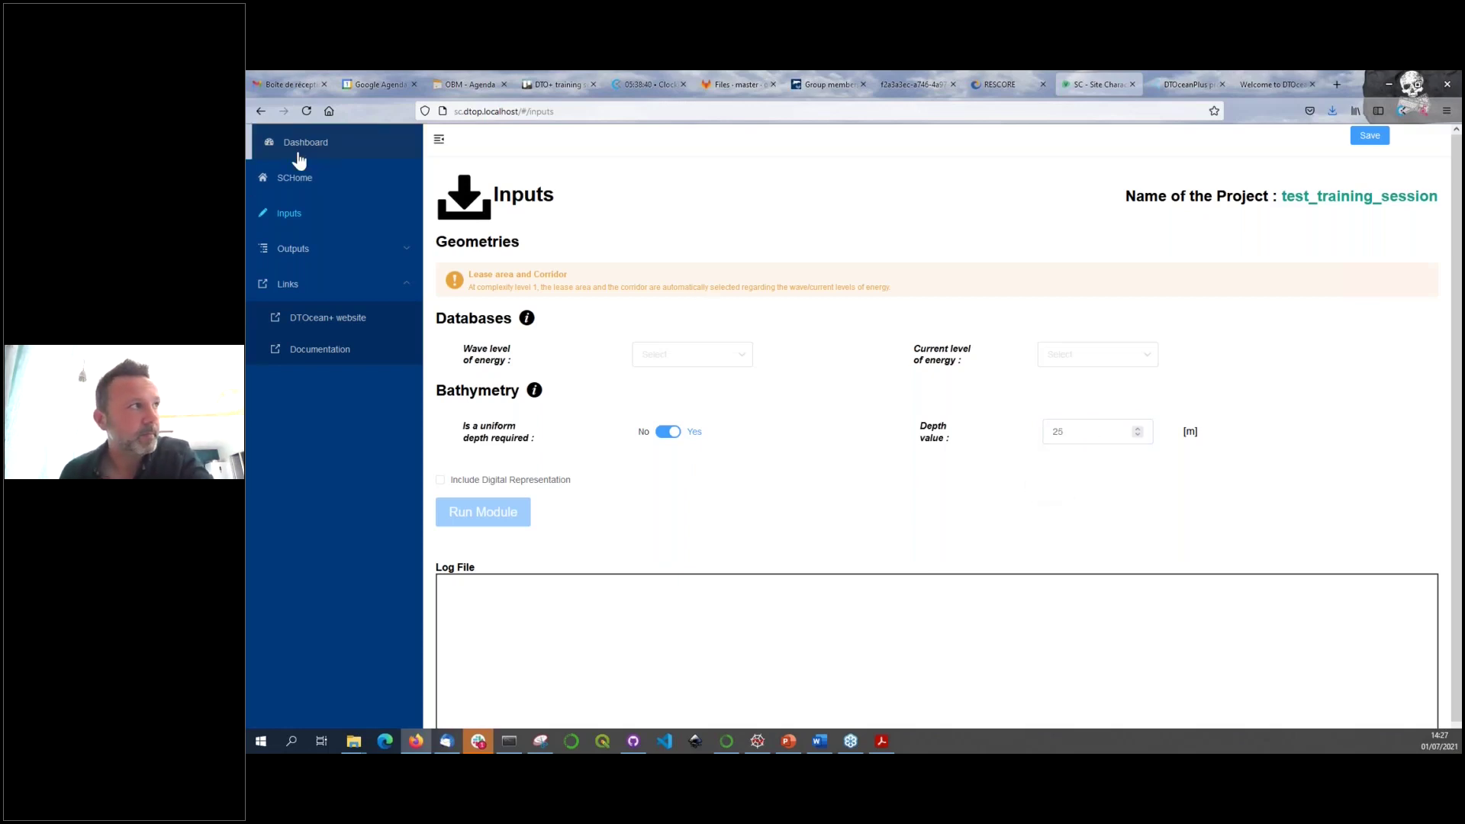
# - Go back, switch the project to complexity Level 3, then read the Geometries help
pyautogui.click(261, 112)
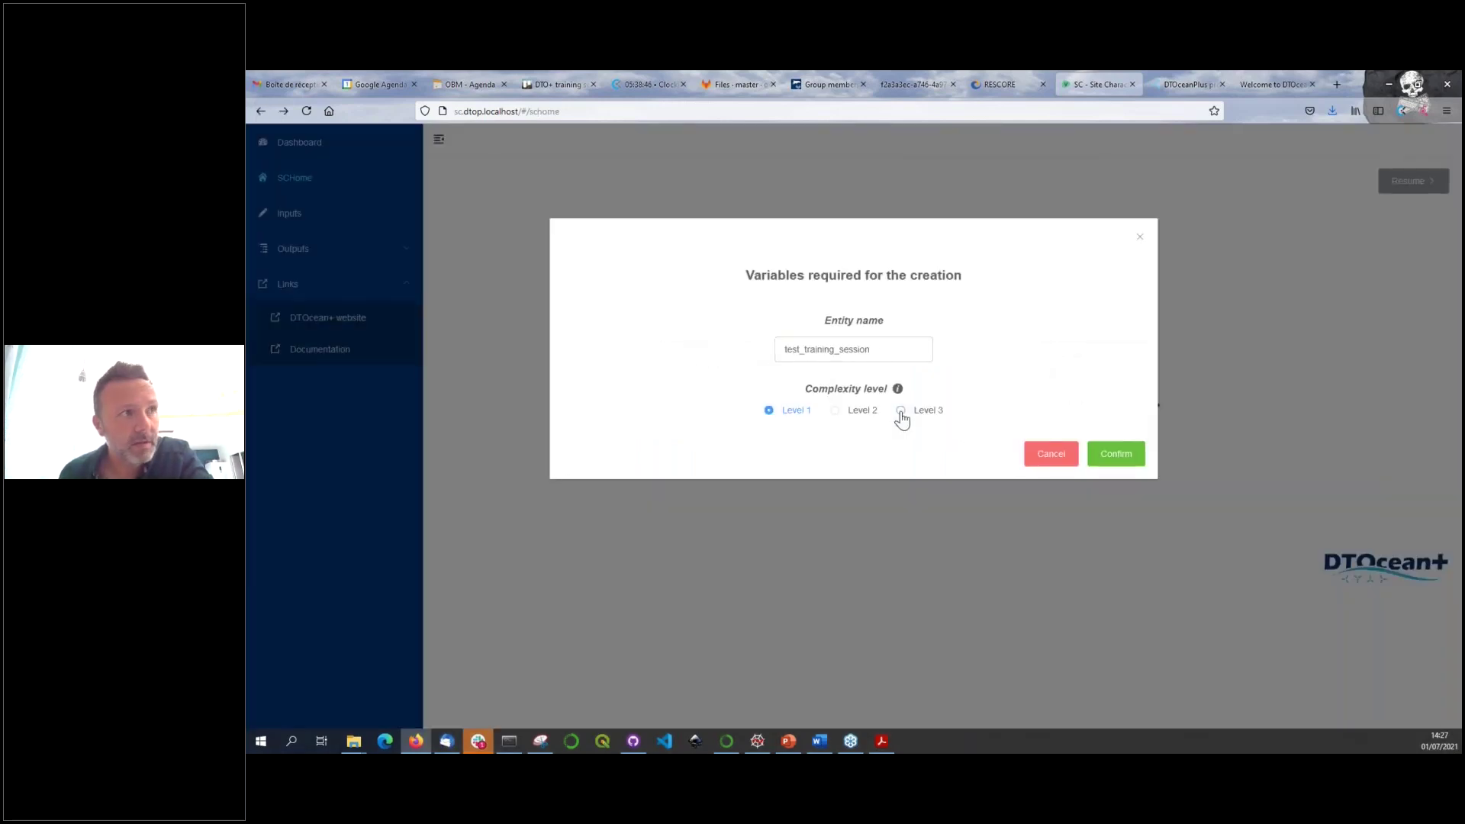
pyautogui.click(900, 412)
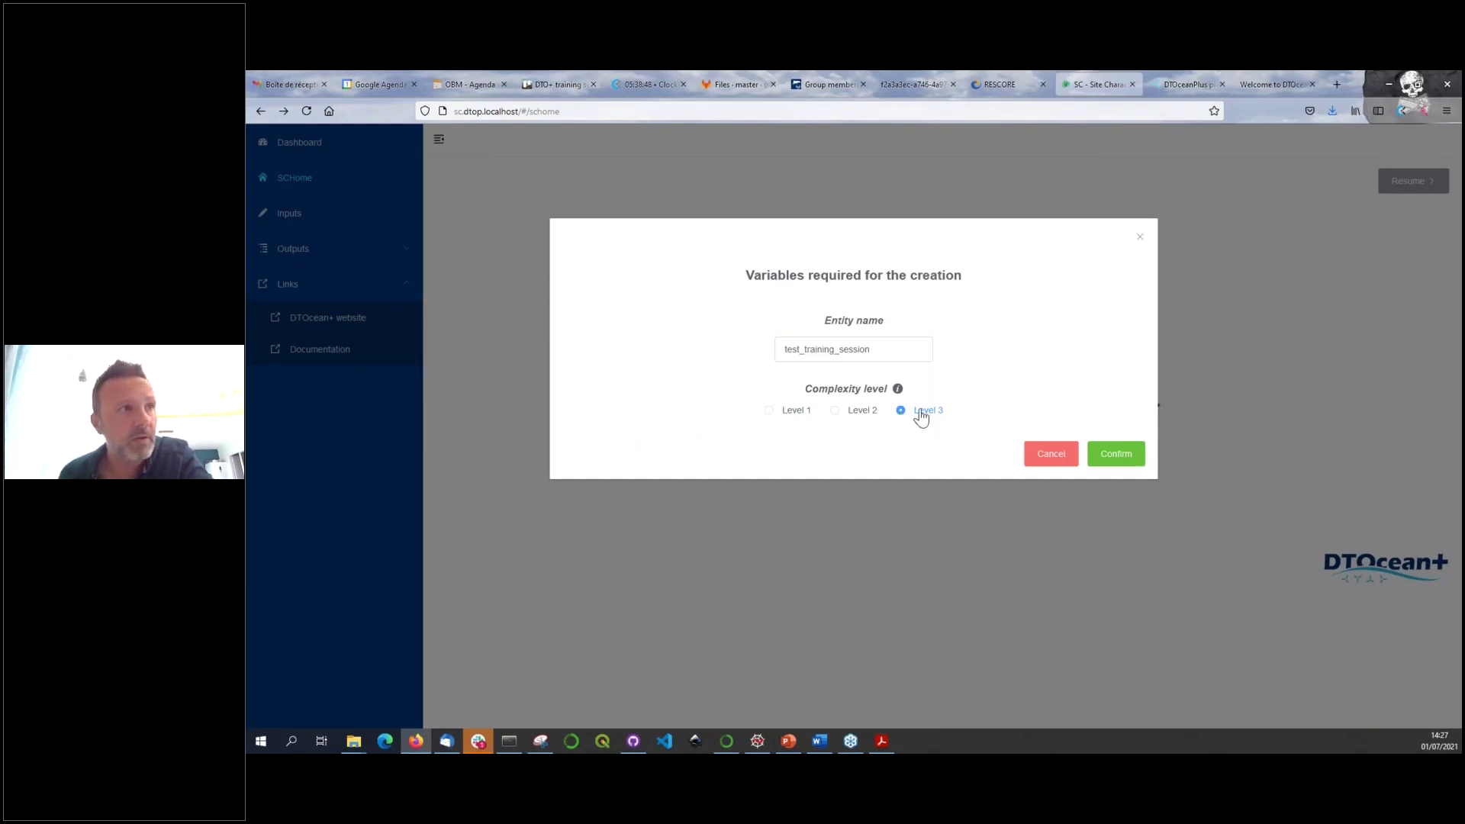
pyautogui.click(1116, 456)
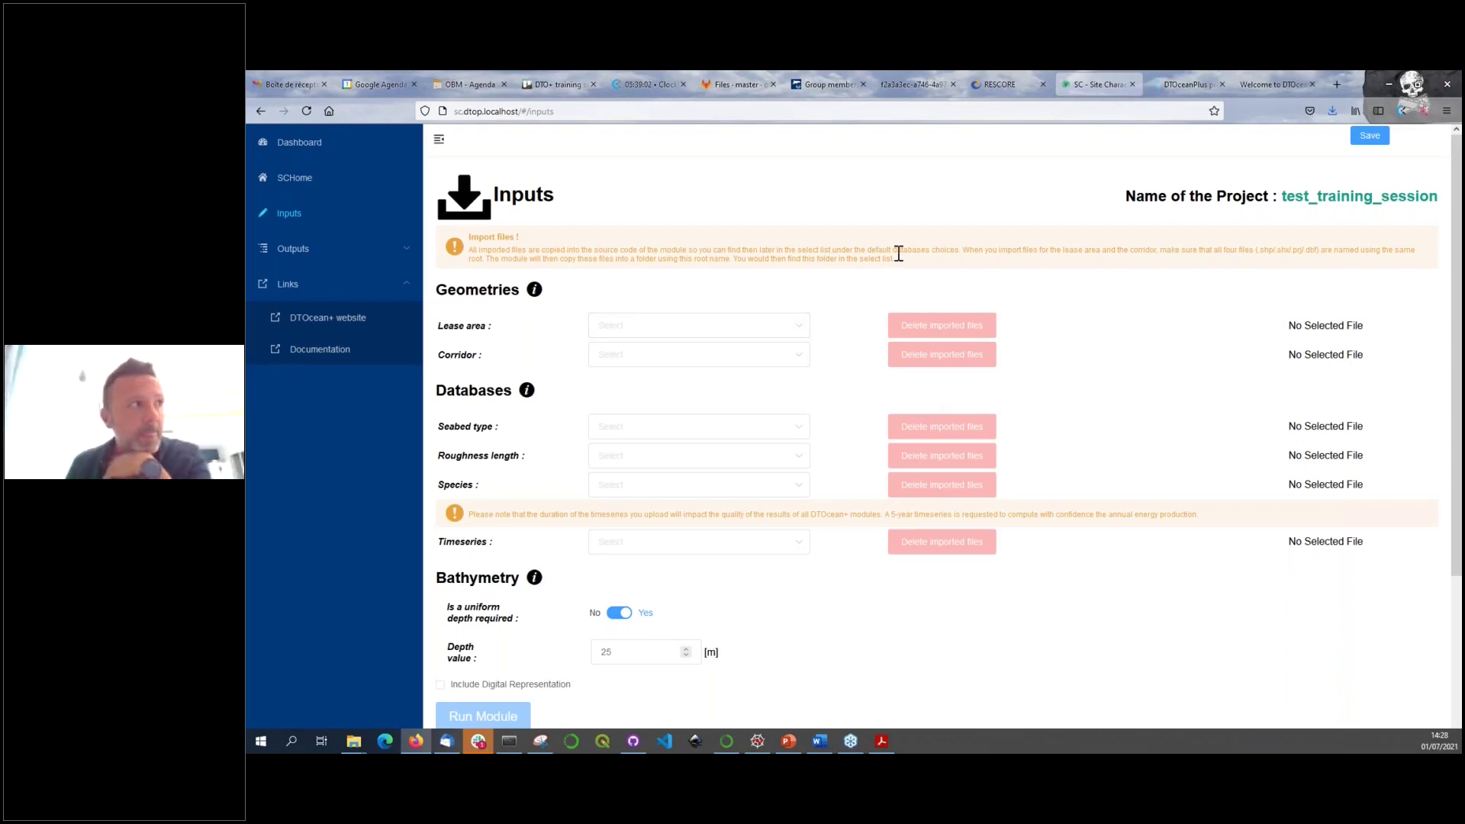
pyautogui.click(529, 291)
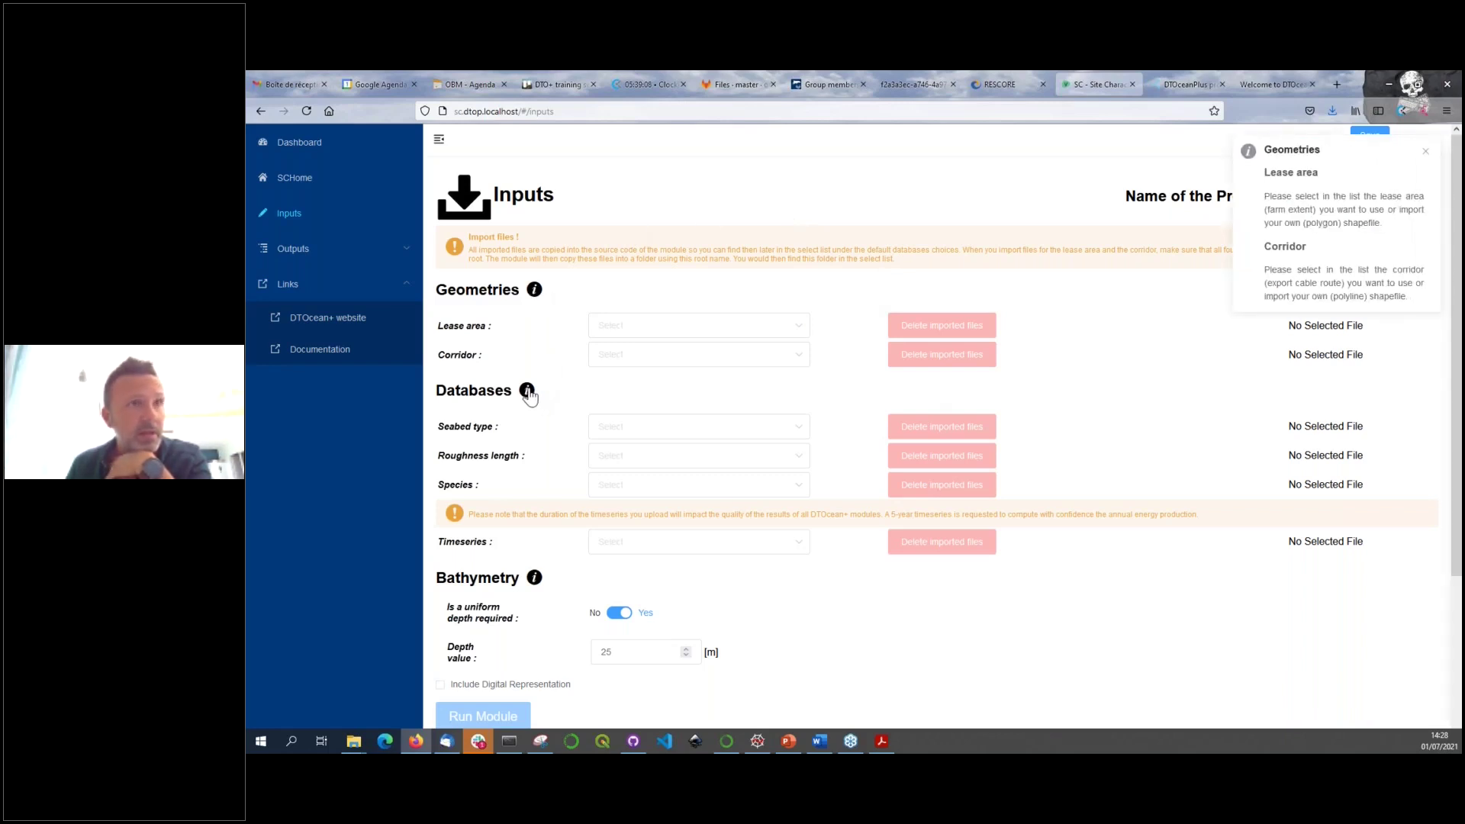
# - Read the Databases help, then choose RM1_lease_area_WGS84 as the lease area
pyautogui.click(526, 391)
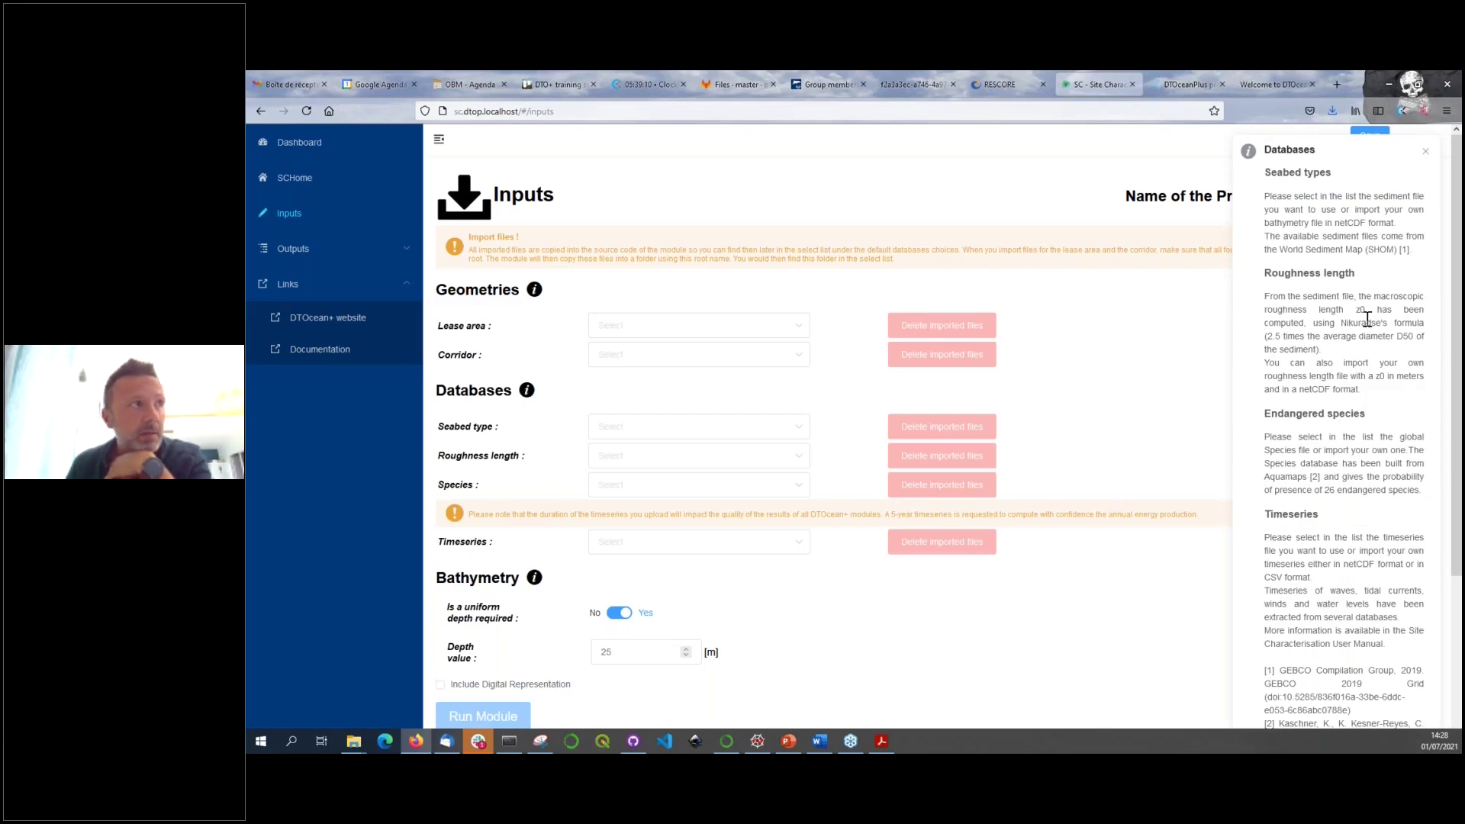
pyautogui.click(1426, 151)
pyautogui.click(799, 331)
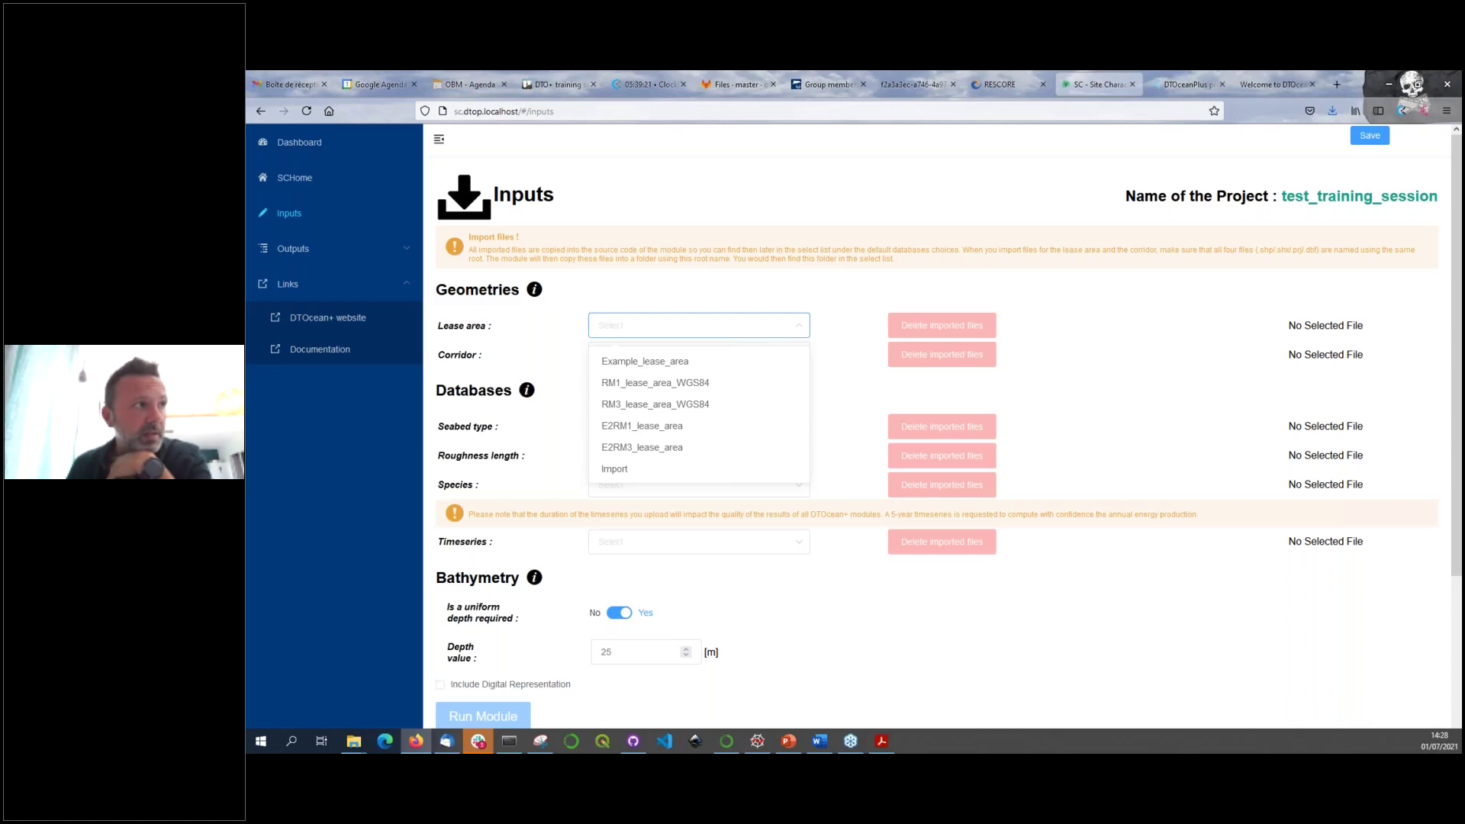
pyautogui.click(649, 390)
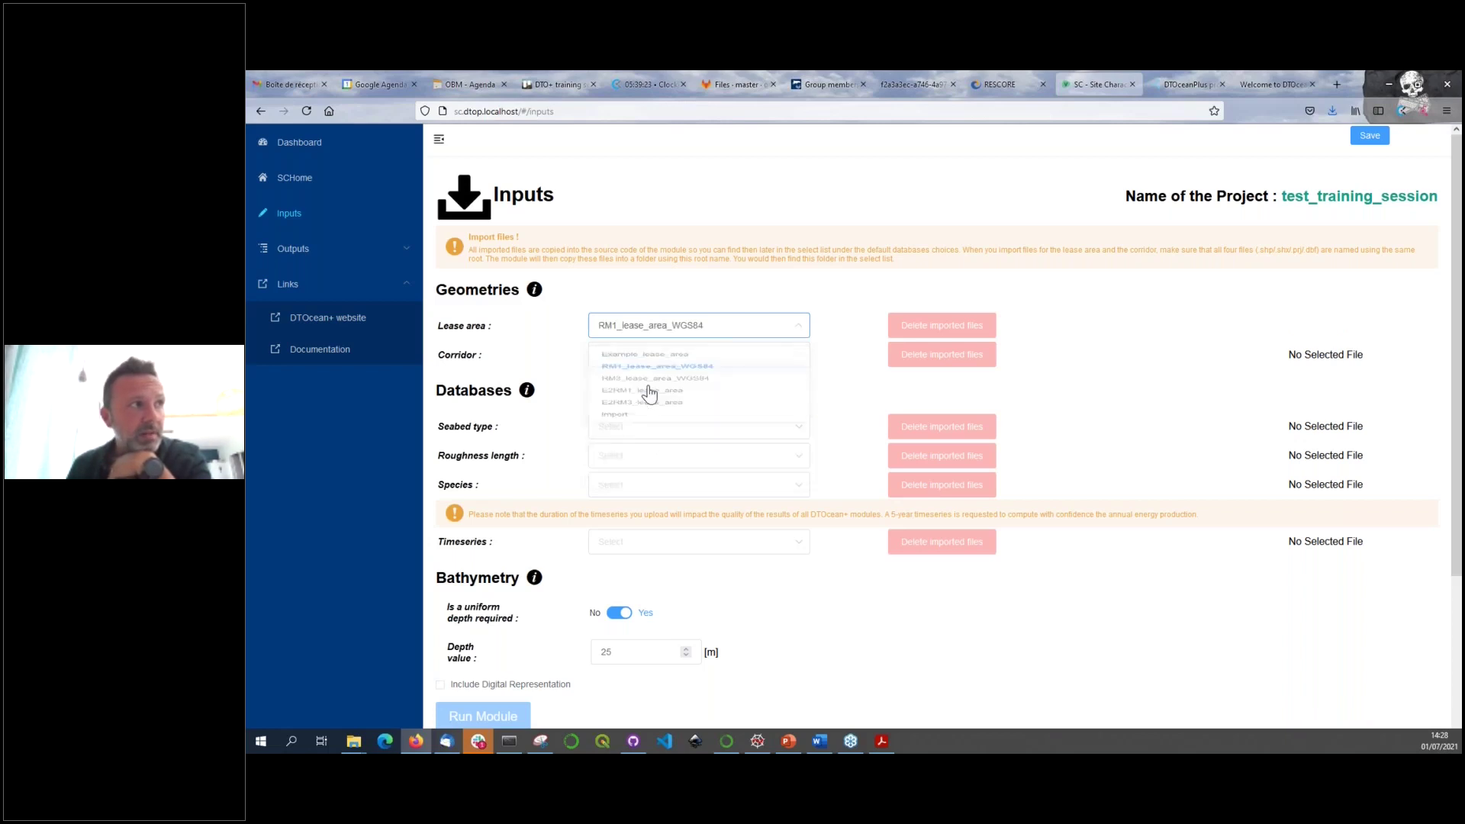
# - Choose RM1_corridor_WGS84 as the corridor
pyautogui.click(798, 360)
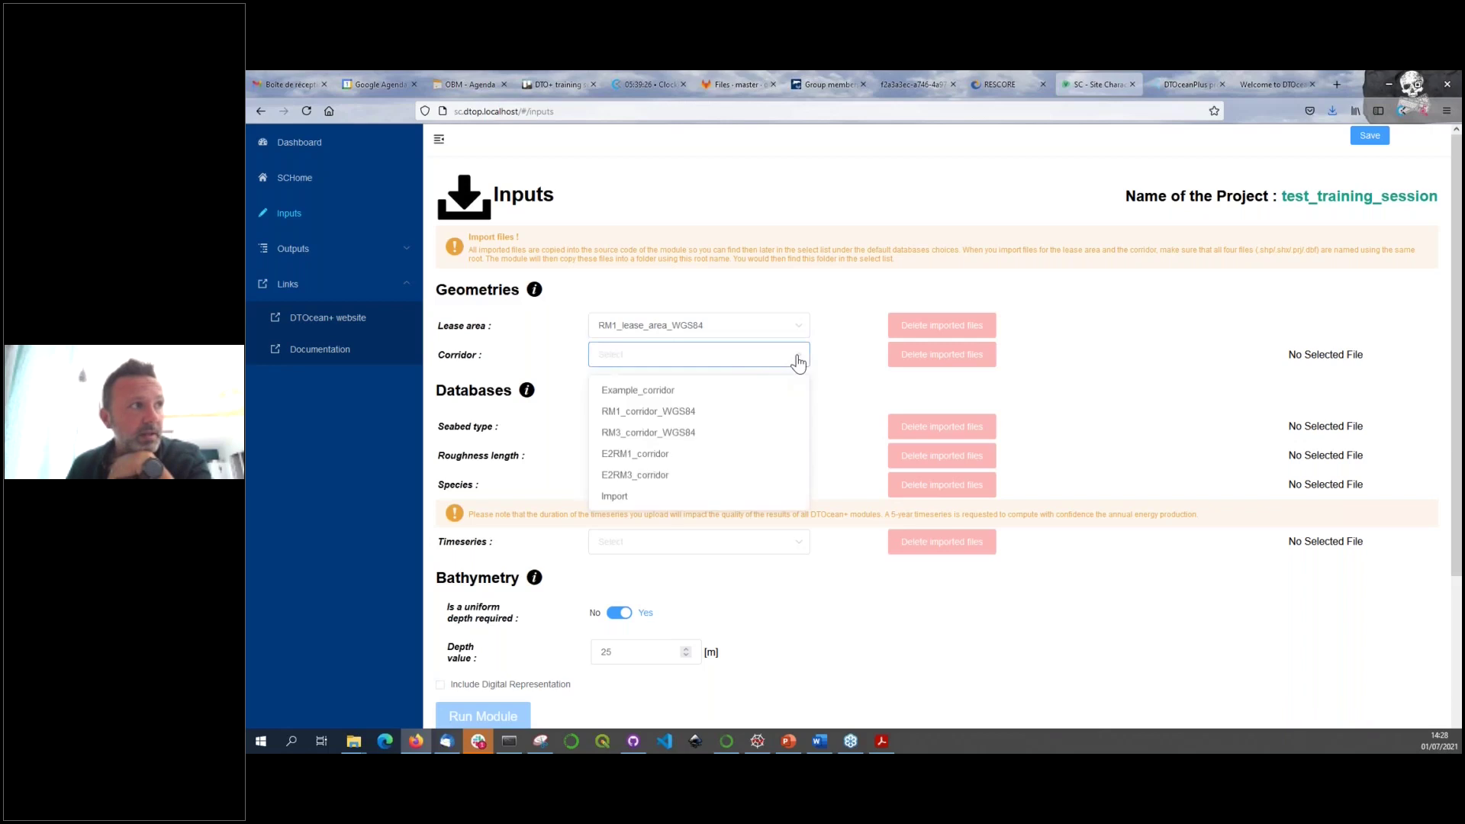
pyautogui.click(659, 416)
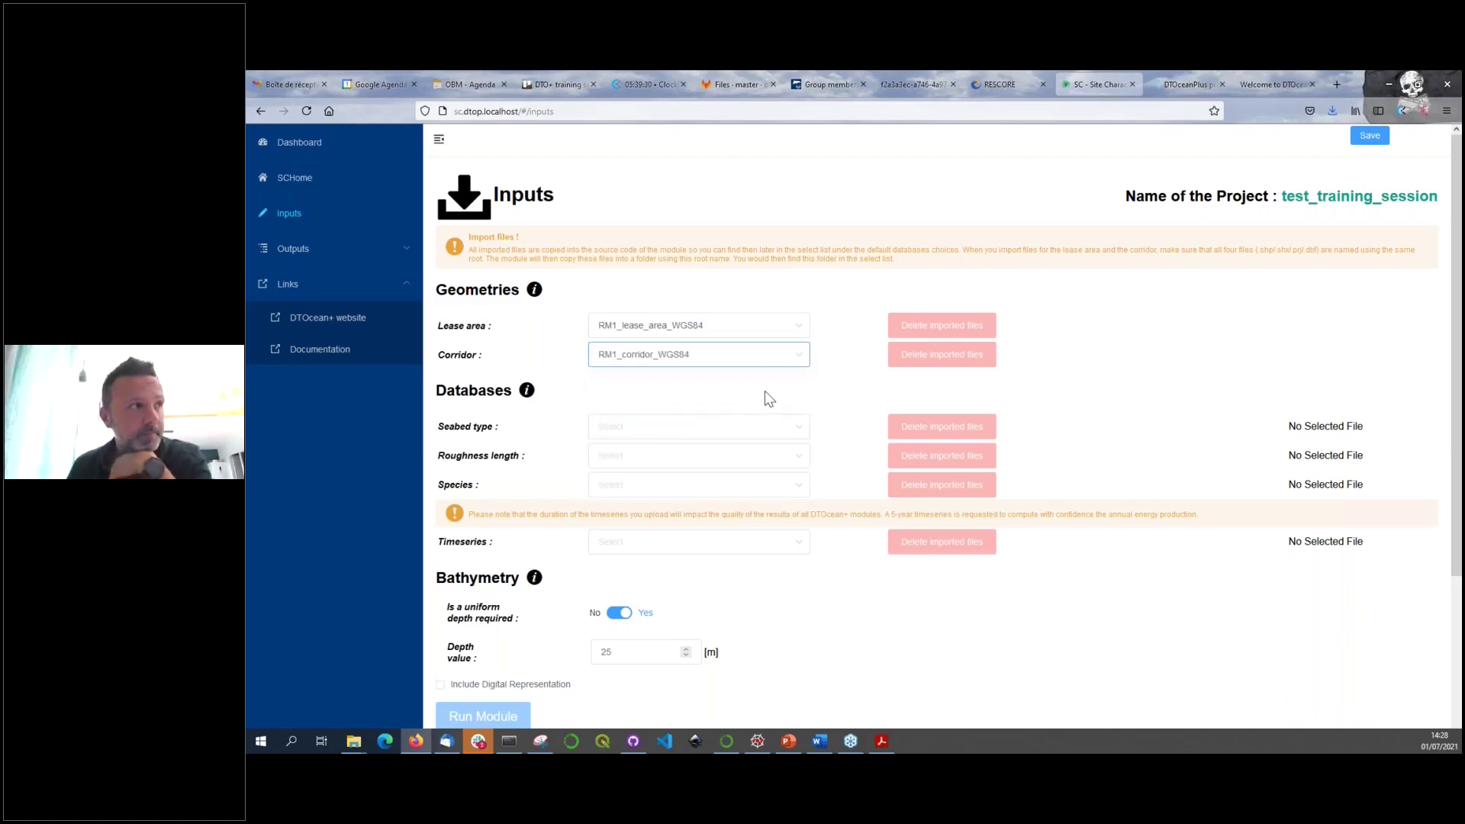
pyautogui.click(849, 390)
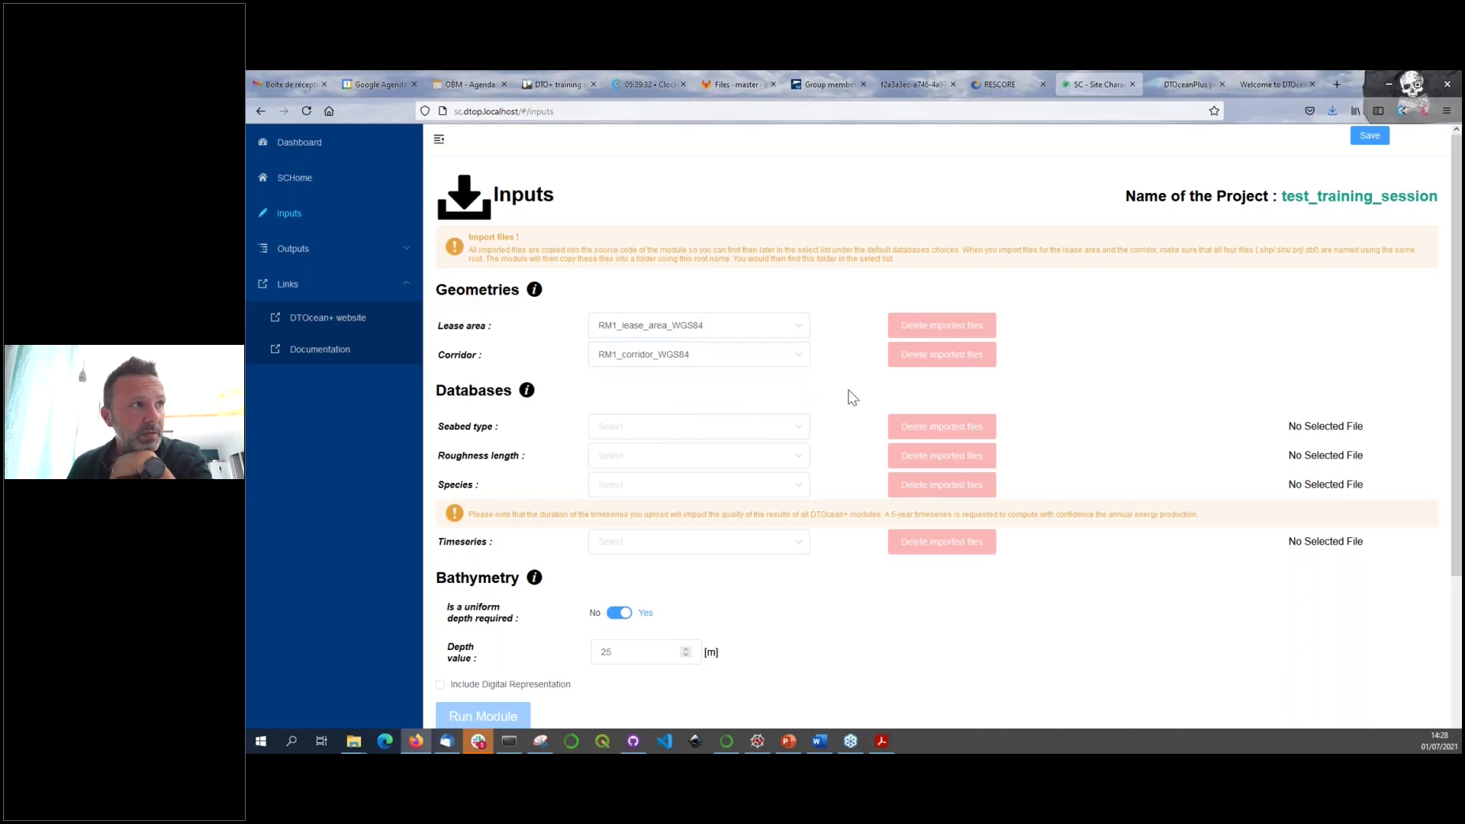
pyautogui.scroll(-1, 853, 397)
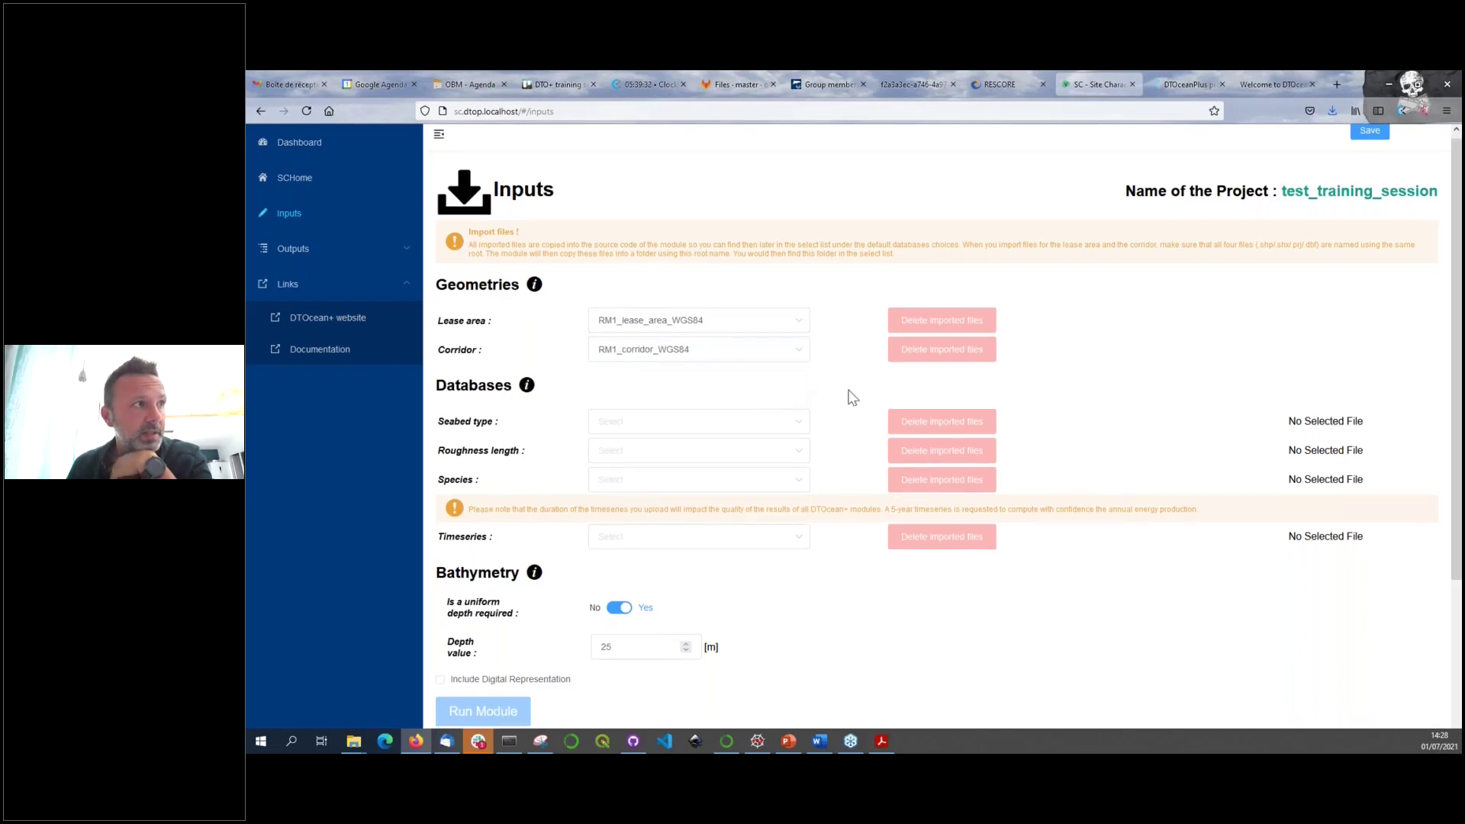
# - Select World_SEABED-TYPE_SHOM_9km, World 9km roughness, World_species_9km and TimeSeries1D_RM1_TAKOMA datasets
pyautogui.scroll(-1, 853, 397)
pyautogui.click(795, 370)
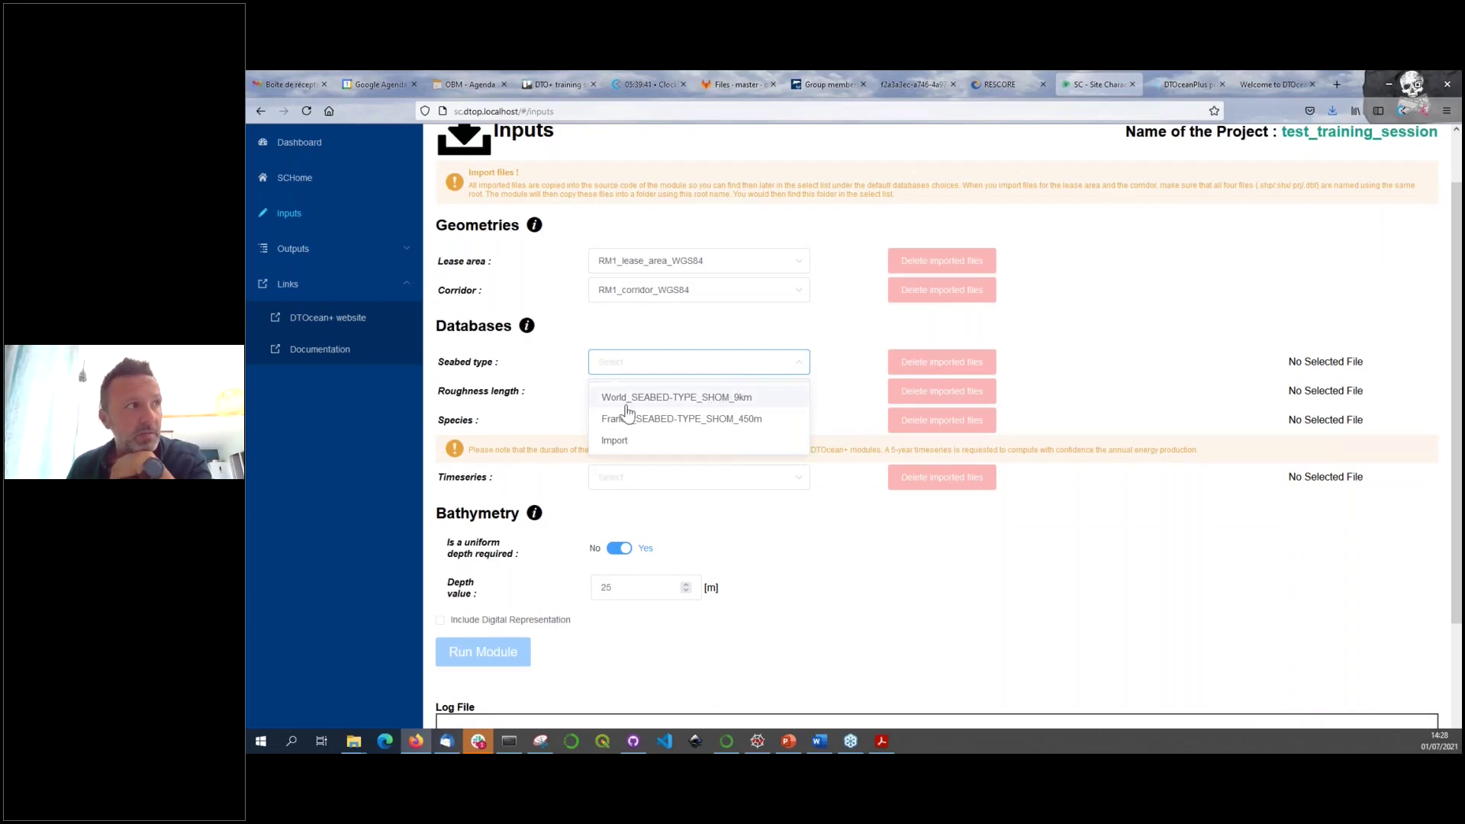
pyautogui.click(680, 398)
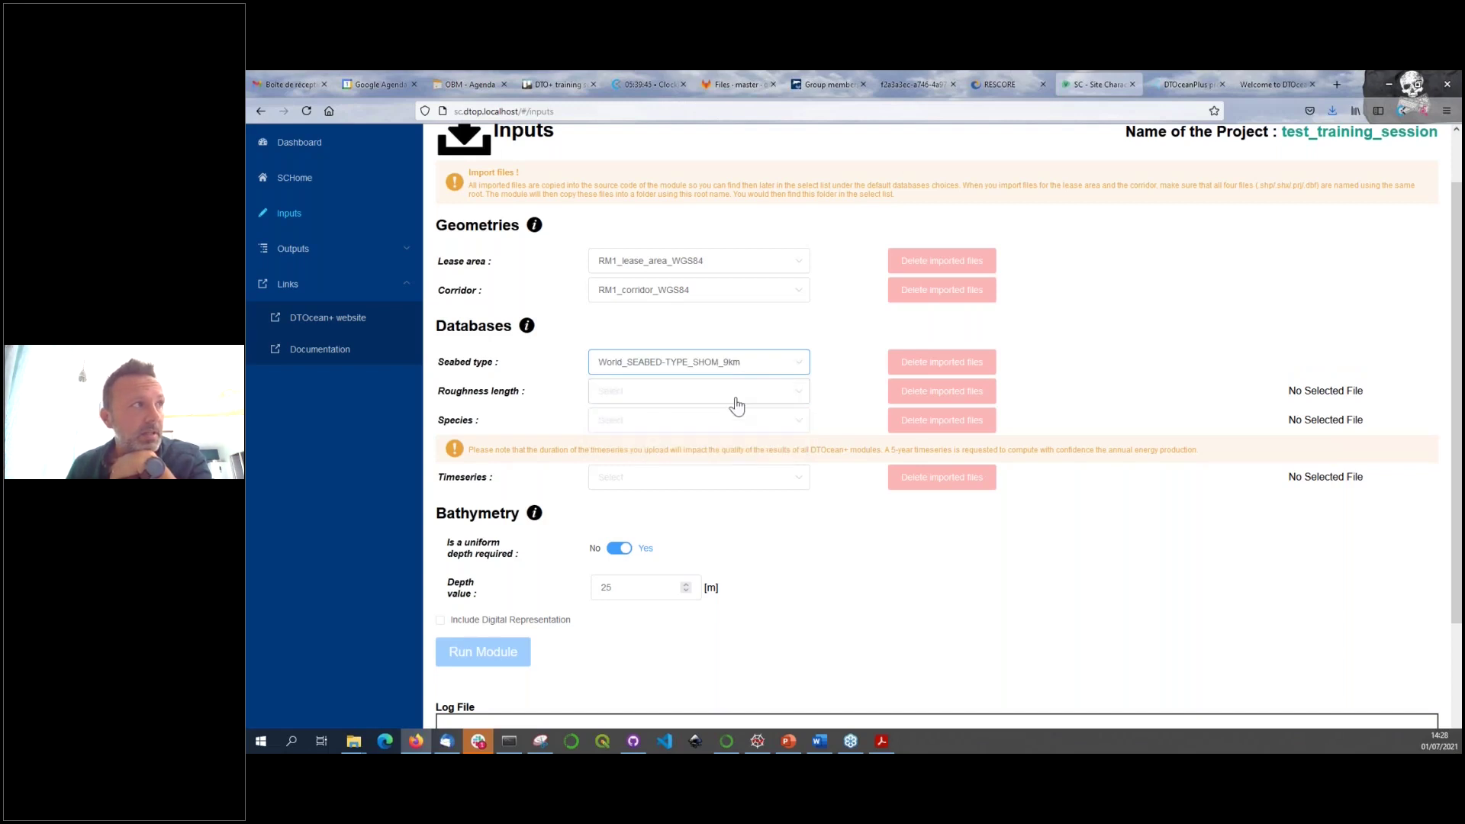
pyautogui.click(736, 405)
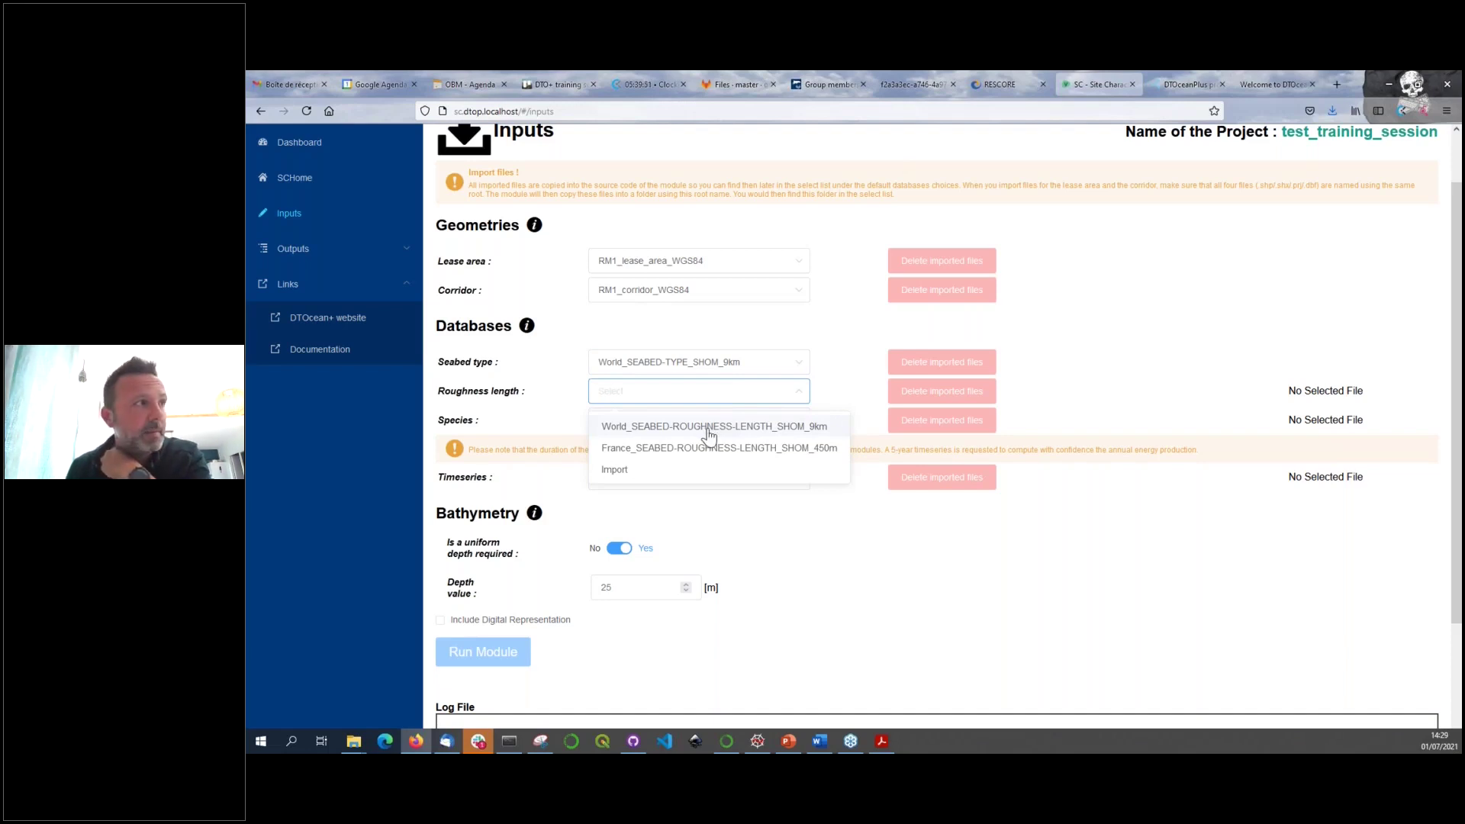
pyautogui.click(709, 429)
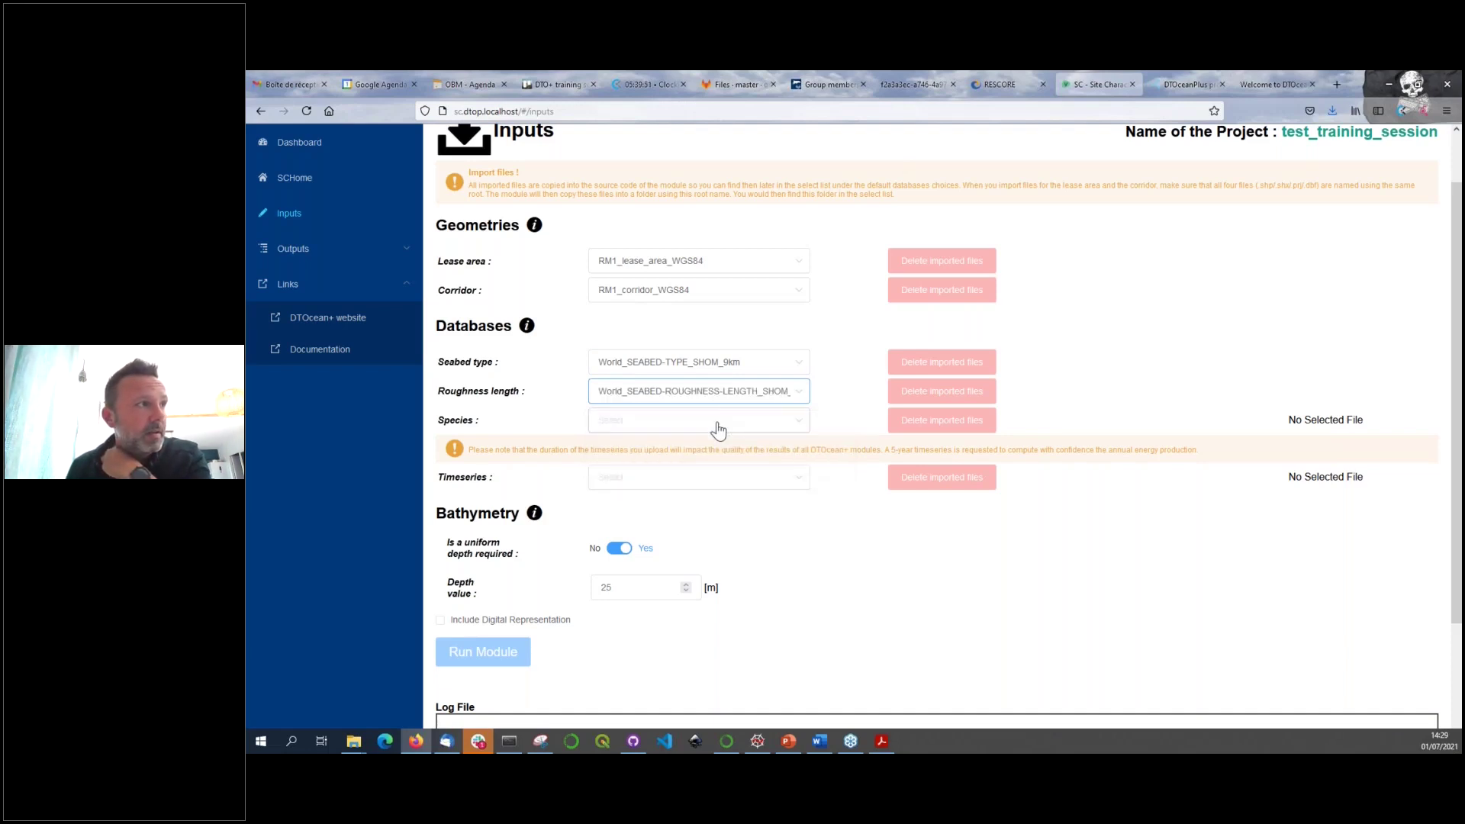
pyautogui.click(695, 422)
pyautogui.click(689, 457)
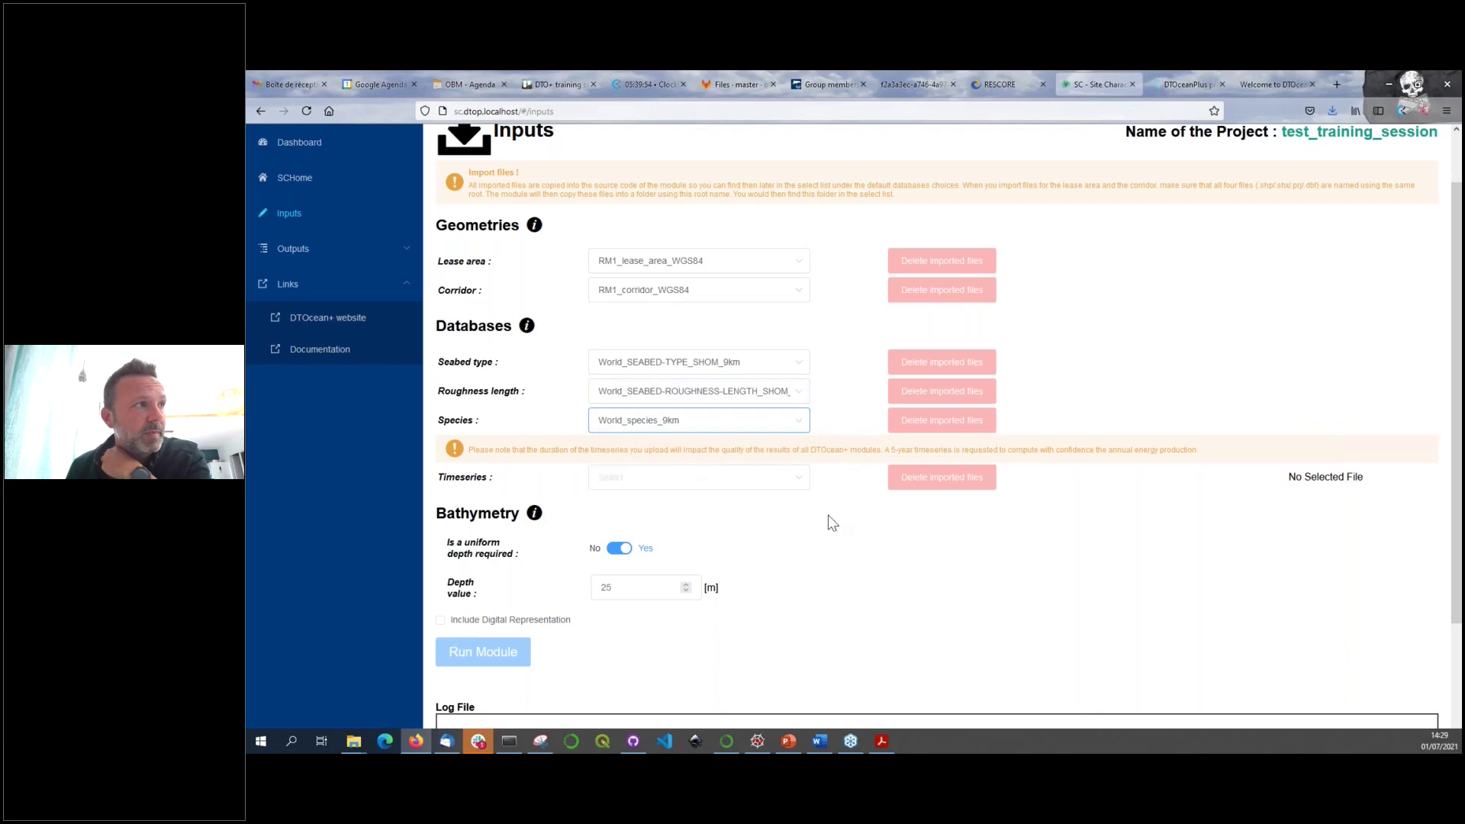
pyautogui.click(799, 490)
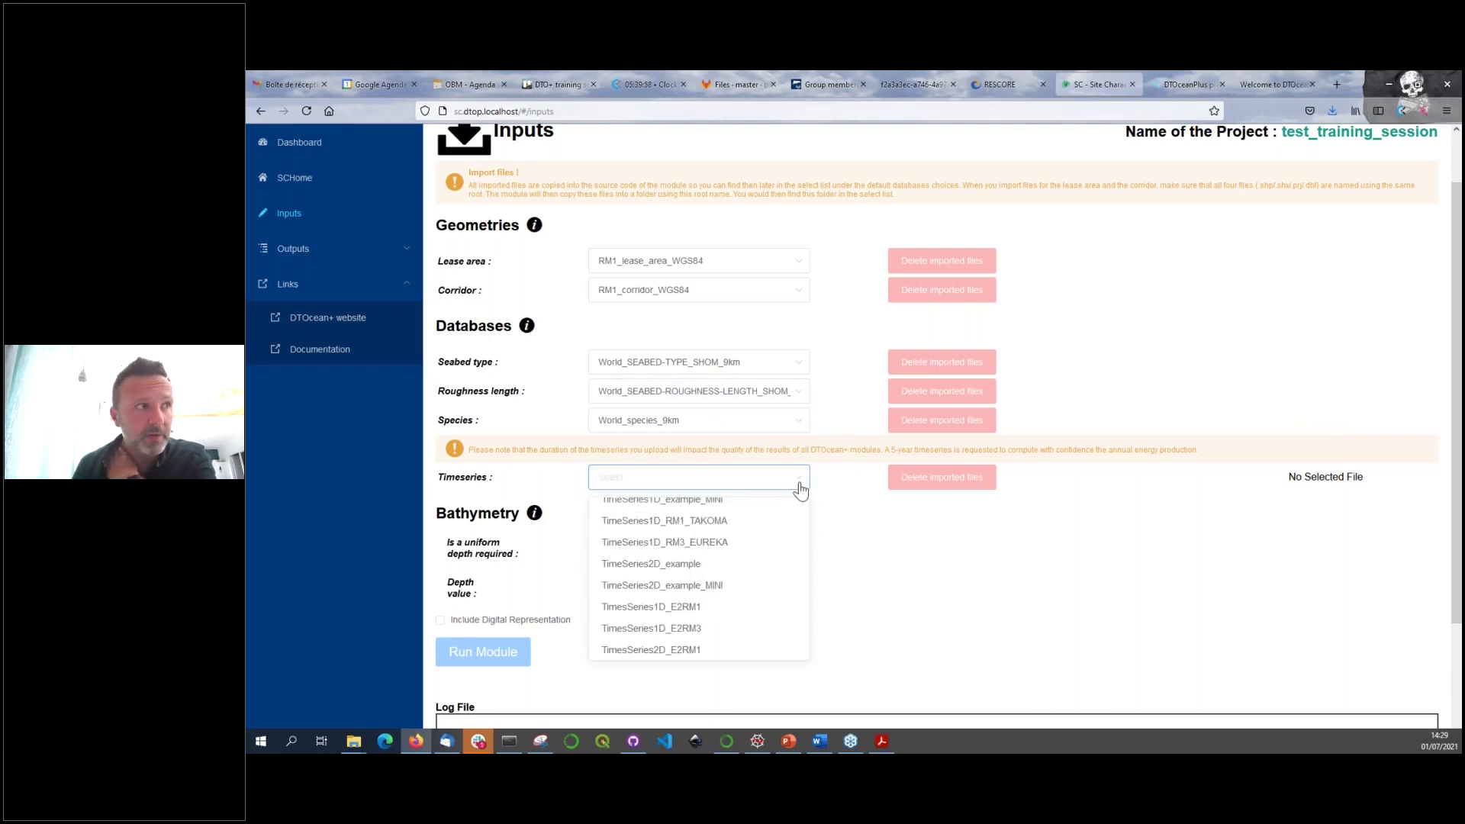
pyautogui.click(682, 521)
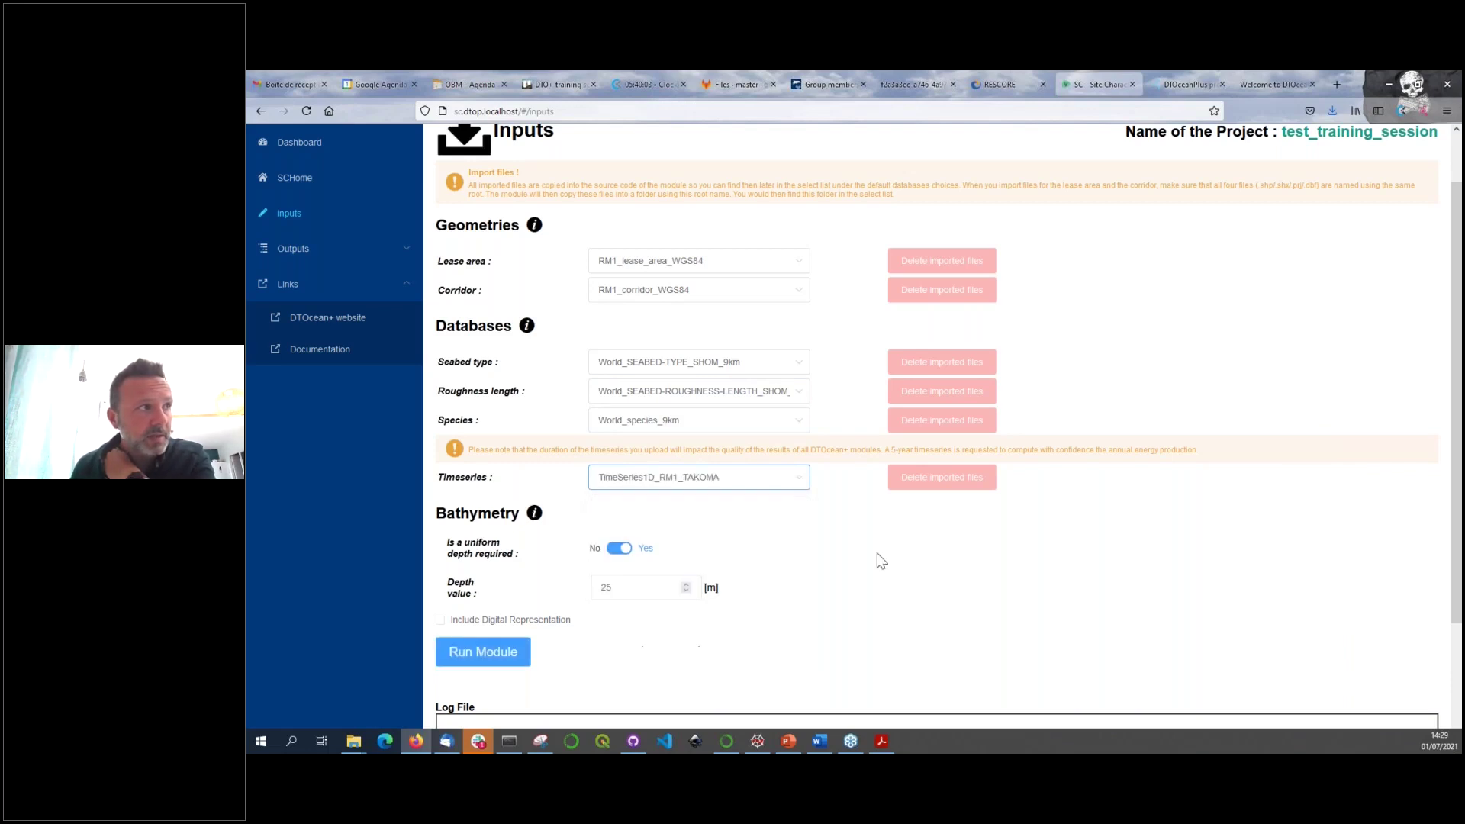
# - Require a uniform bathymetry depth of 50 m
pyautogui.click(620, 551)
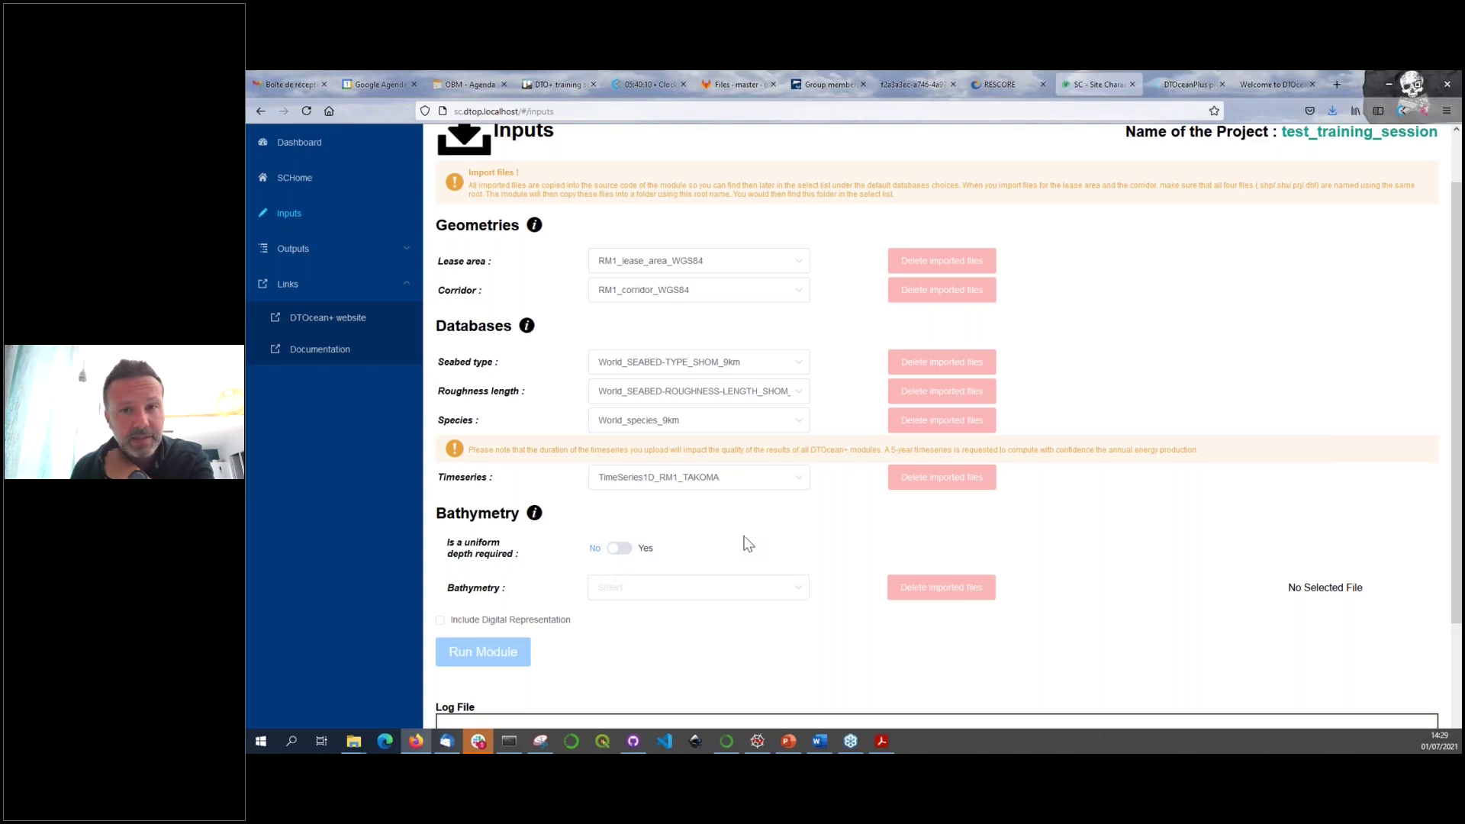
pyautogui.click(621, 549)
pyautogui.click(621, 550)
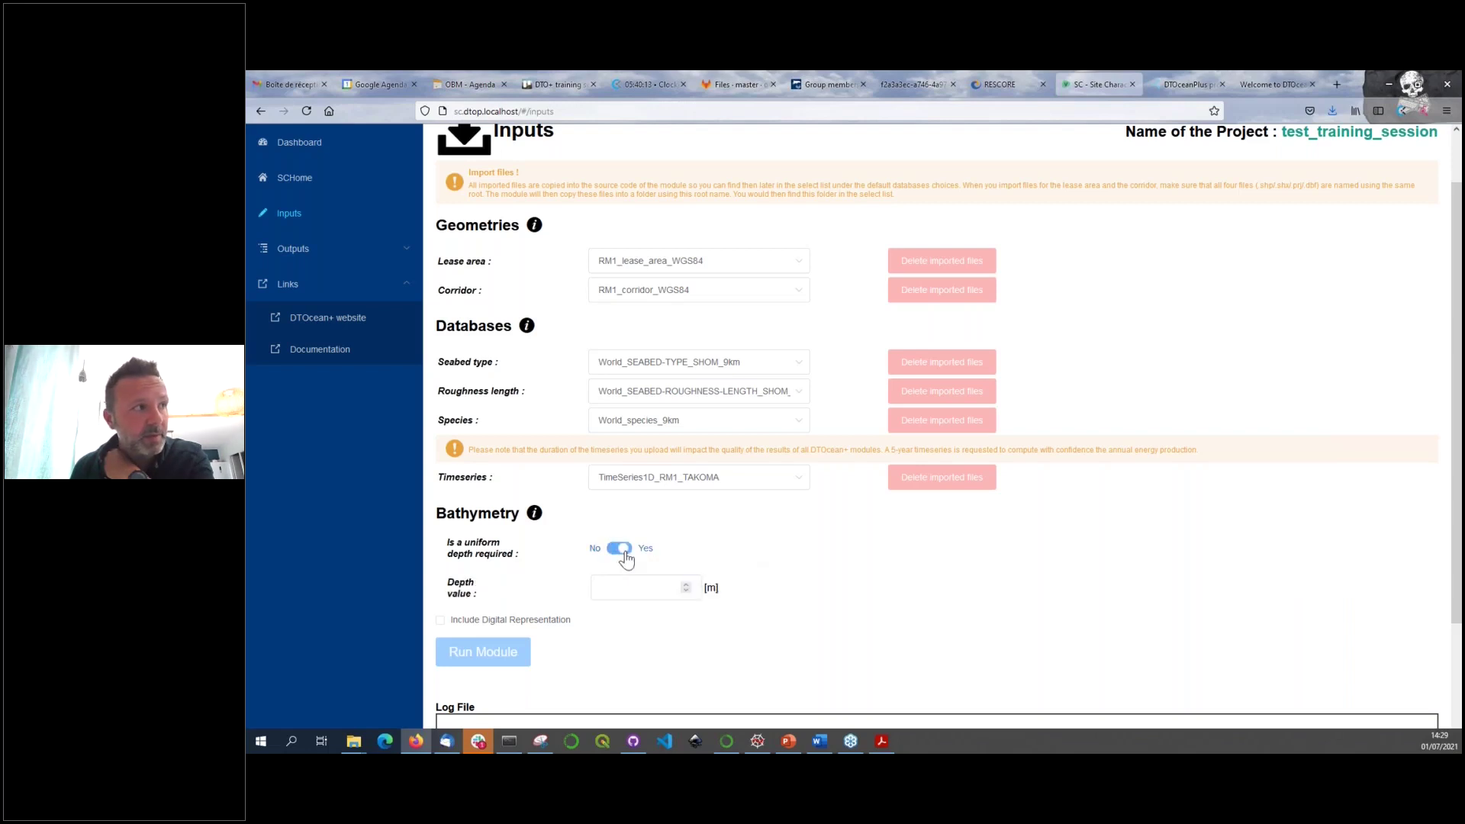
pyautogui.click(642, 588)
pyautogui.write('50')
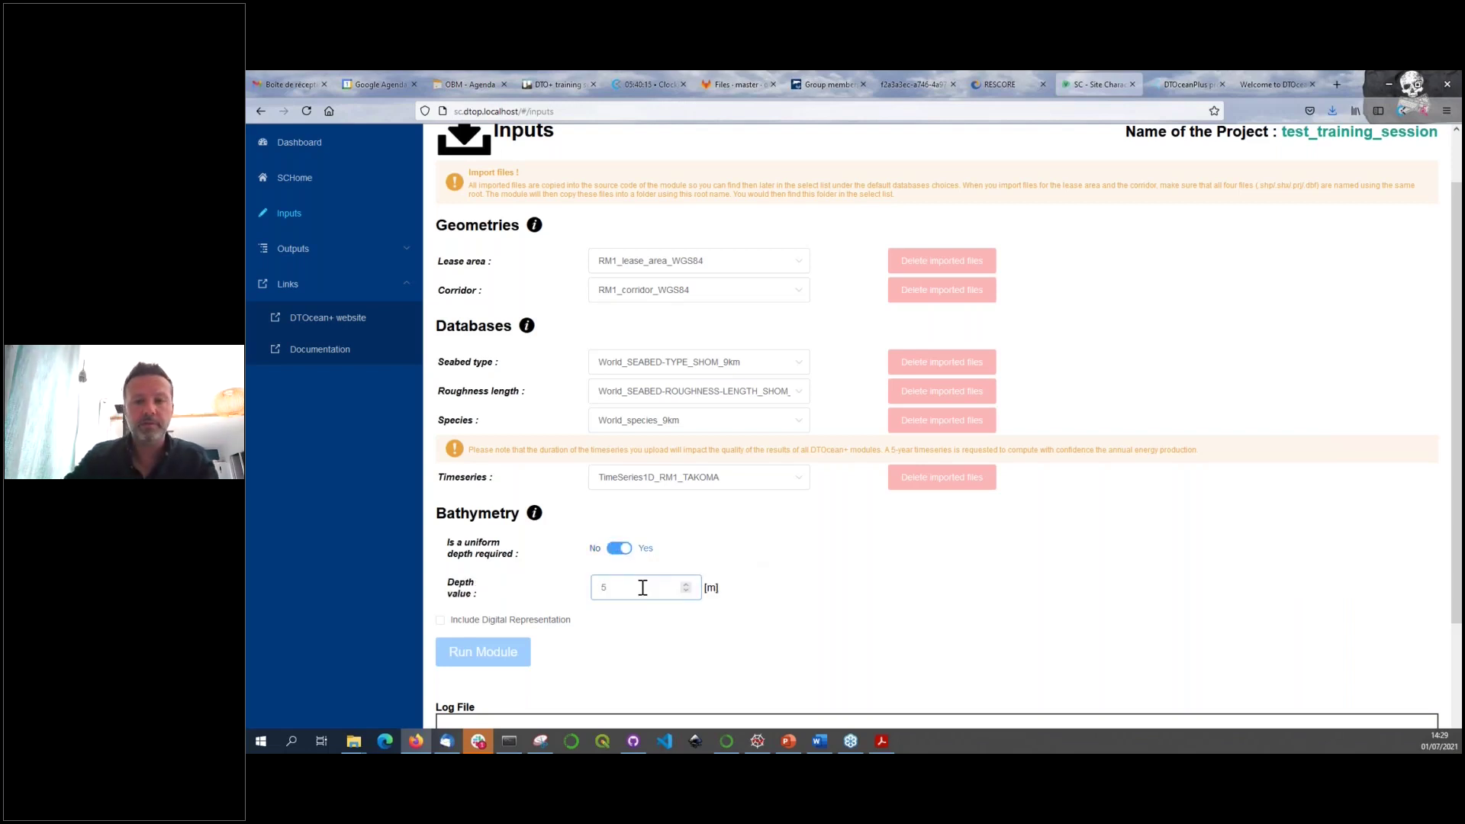
pyautogui.click(896, 628)
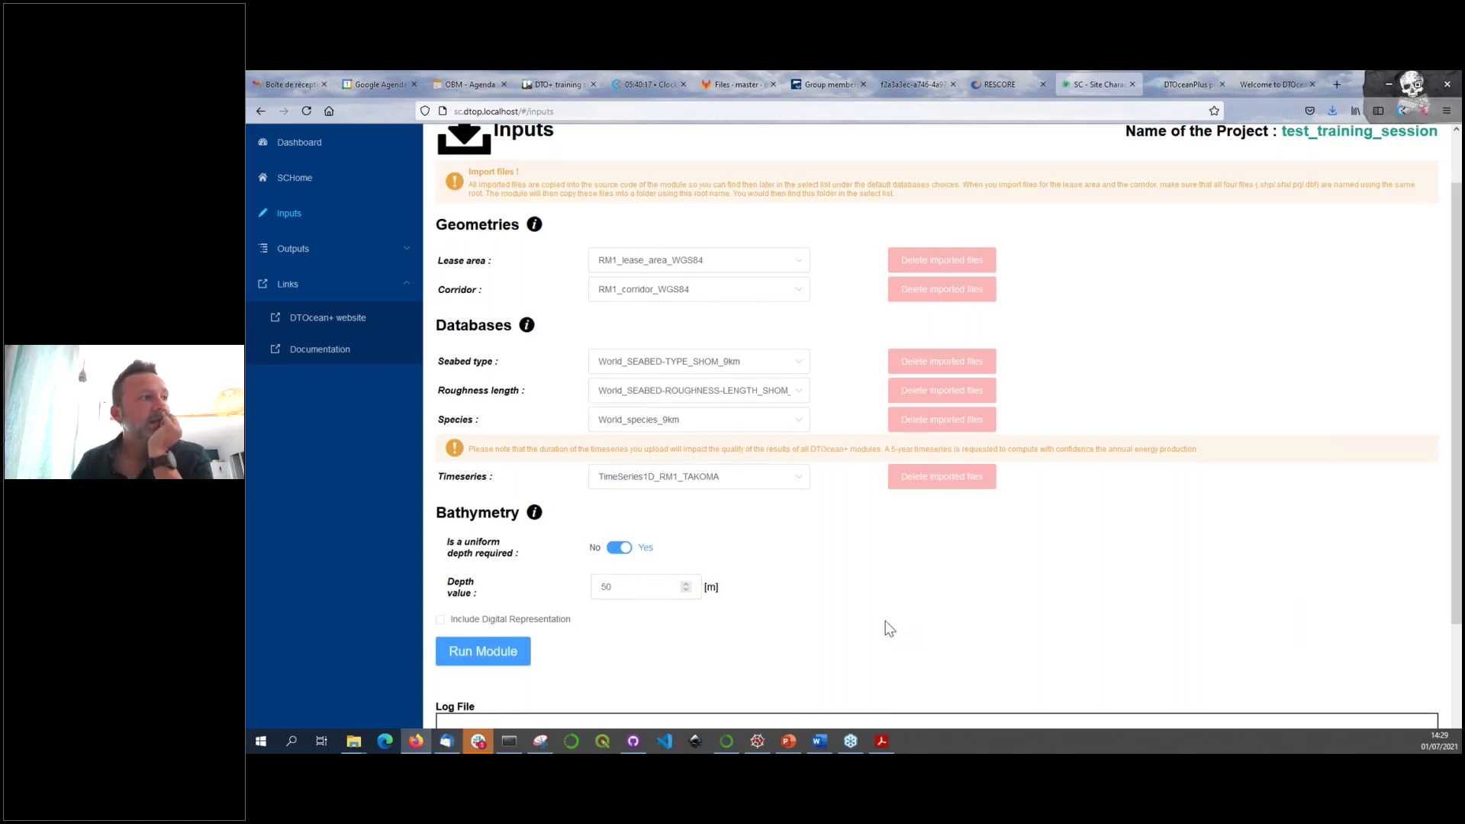
pyautogui.scroll(-2, 890, 628)
# - Run the site characterisation calculation, then return to the SCHome page
pyautogui.click(511, 490)
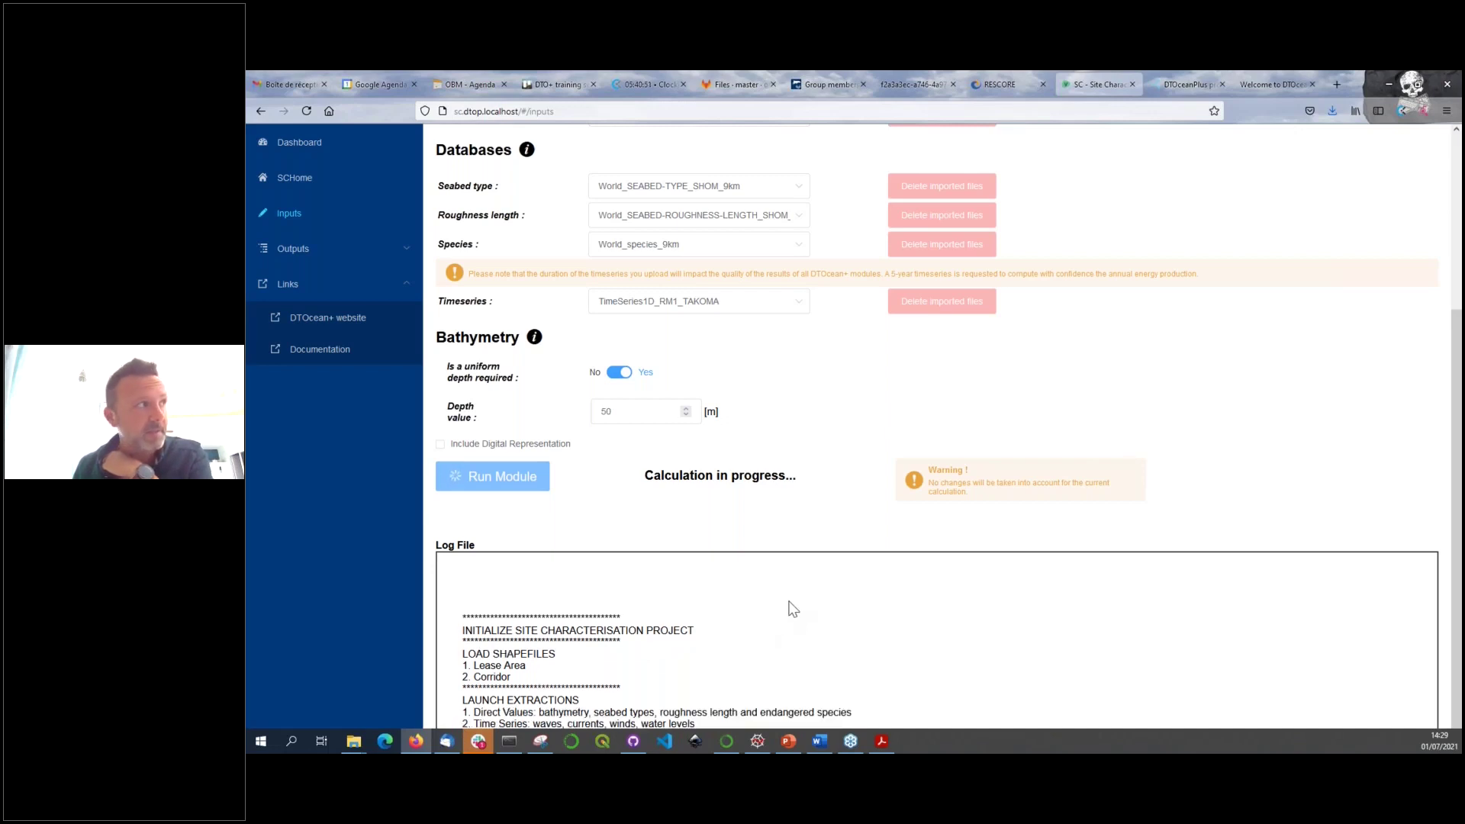
pyautogui.click(316, 183)
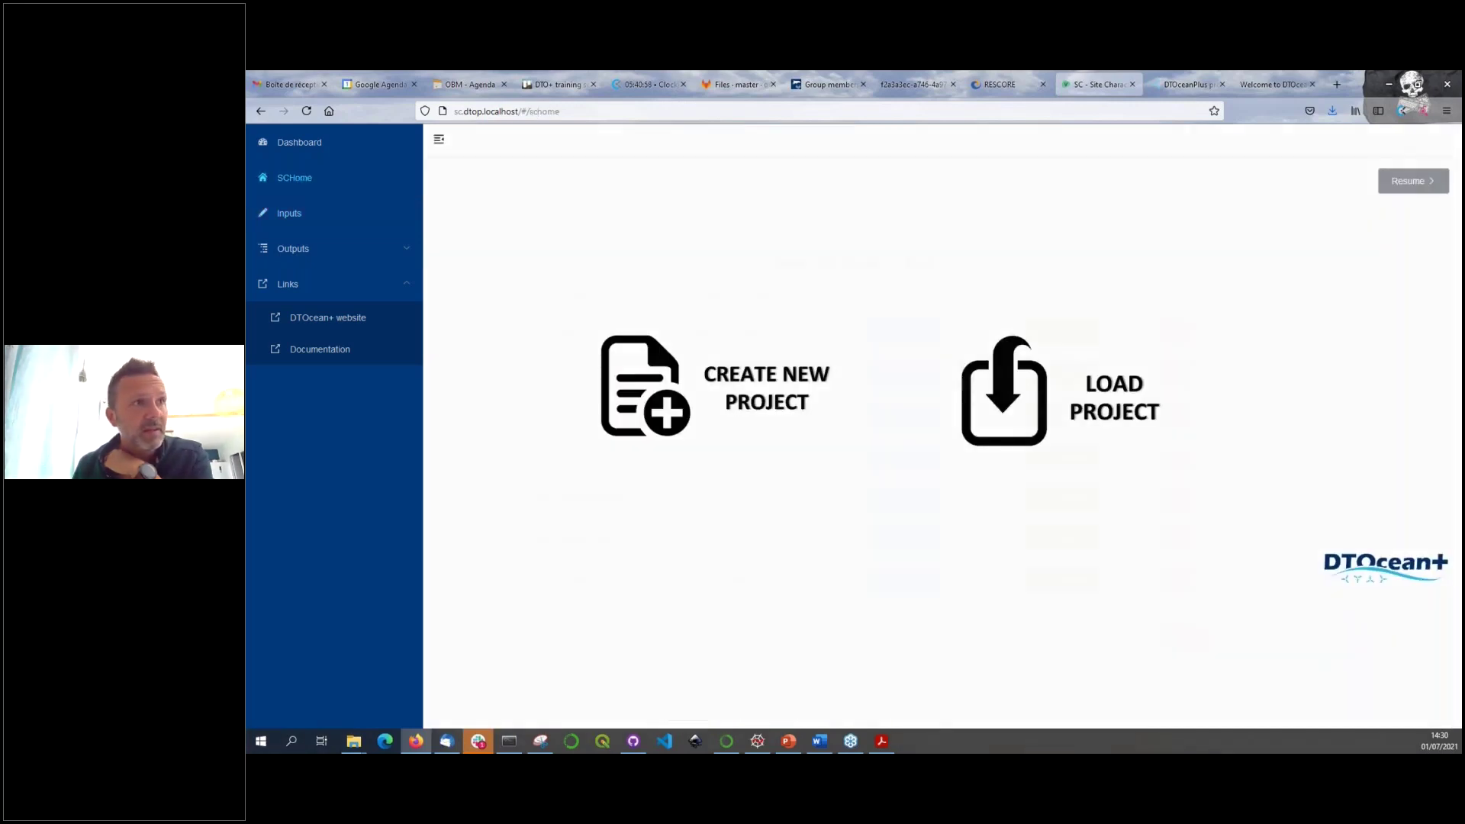
# - Try See Results on saved projects test_RM1_1 and test_training_session_5, dismissing each creation prompt
pyautogui.click(1022, 400)
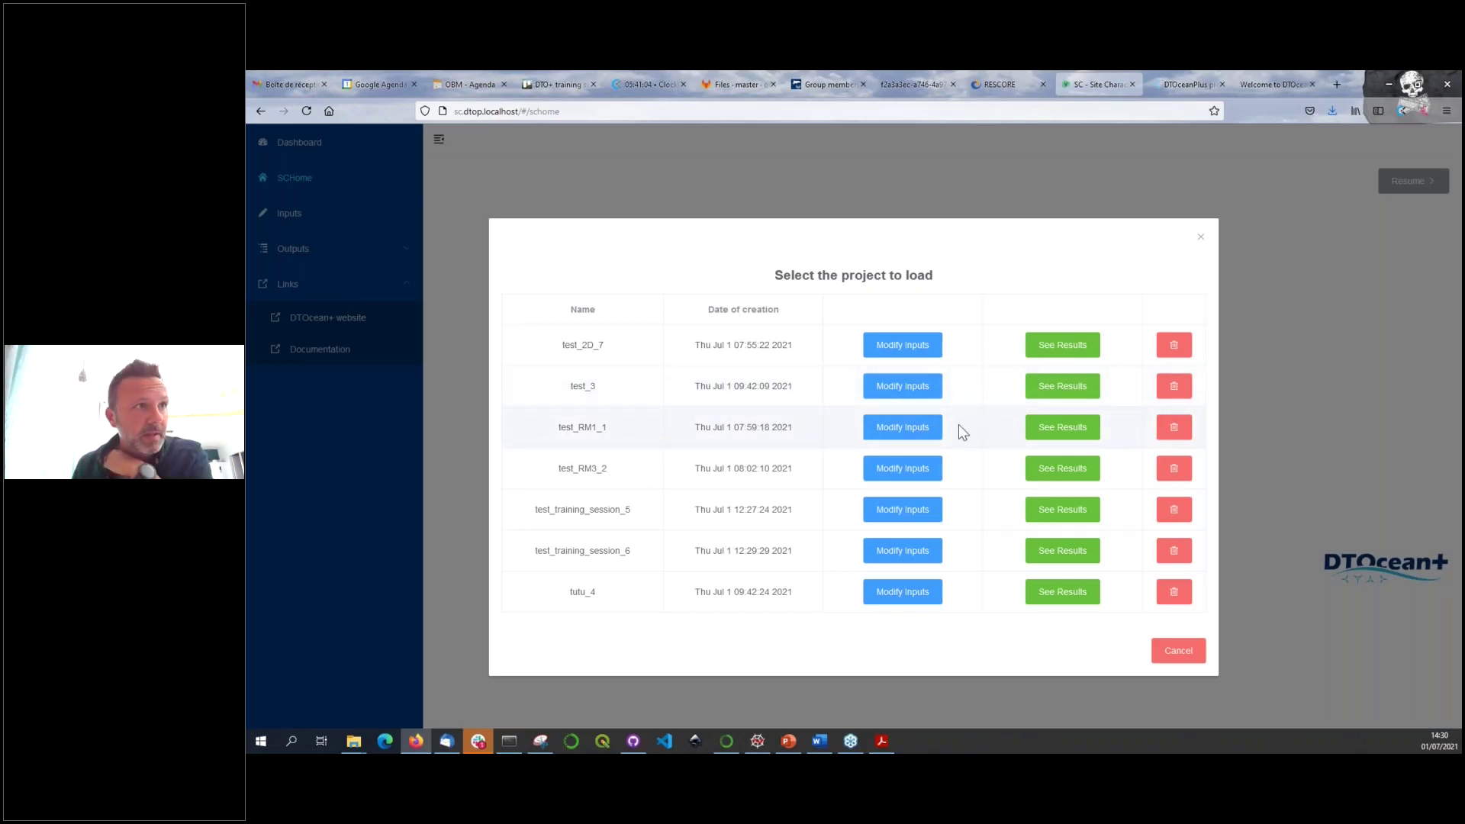
pyautogui.moveTo(578, 427); pyautogui.dragTo(599, 426)
pyautogui.click(603, 425)
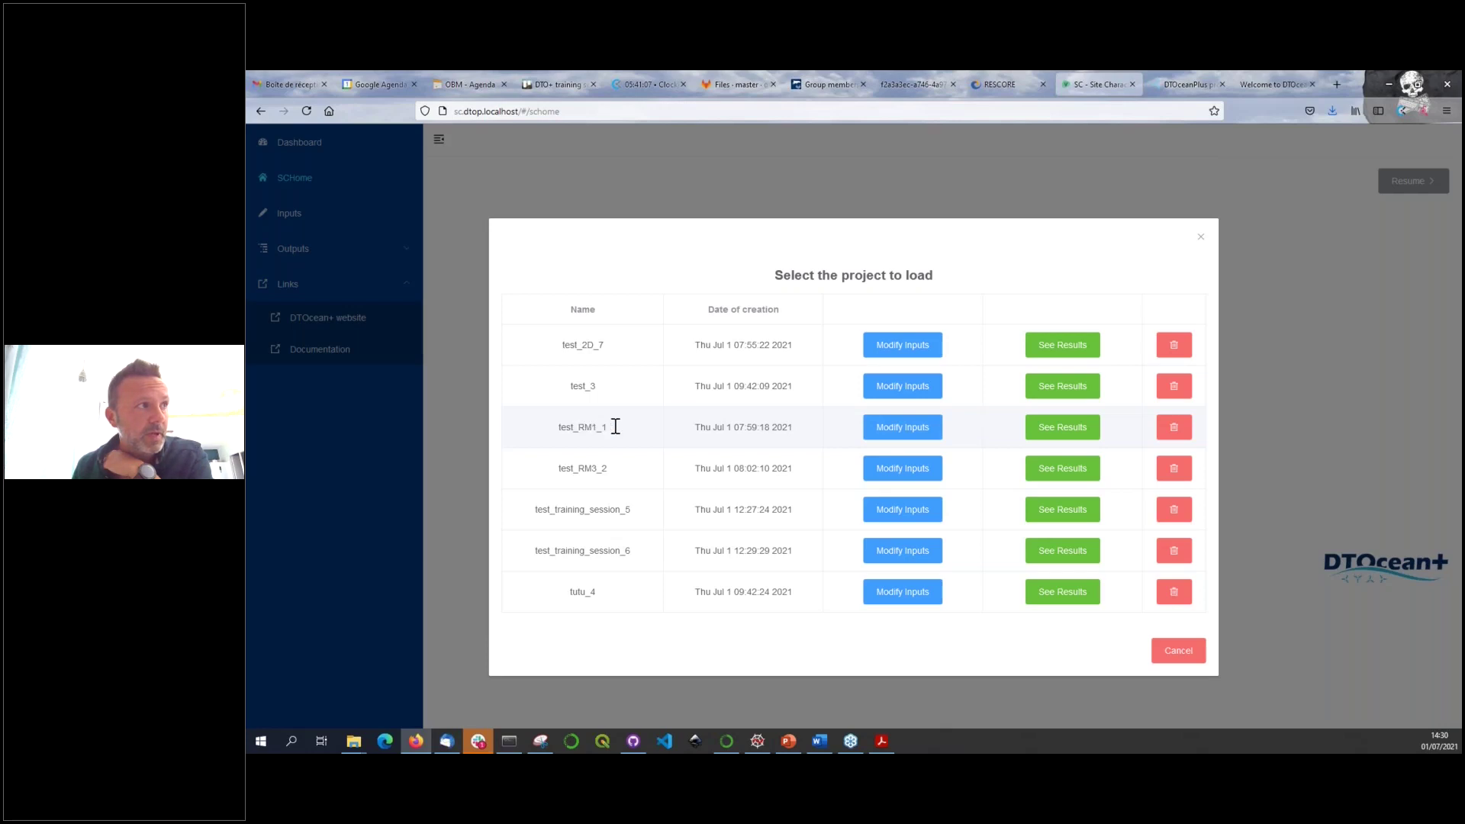
pyautogui.click(1059, 428)
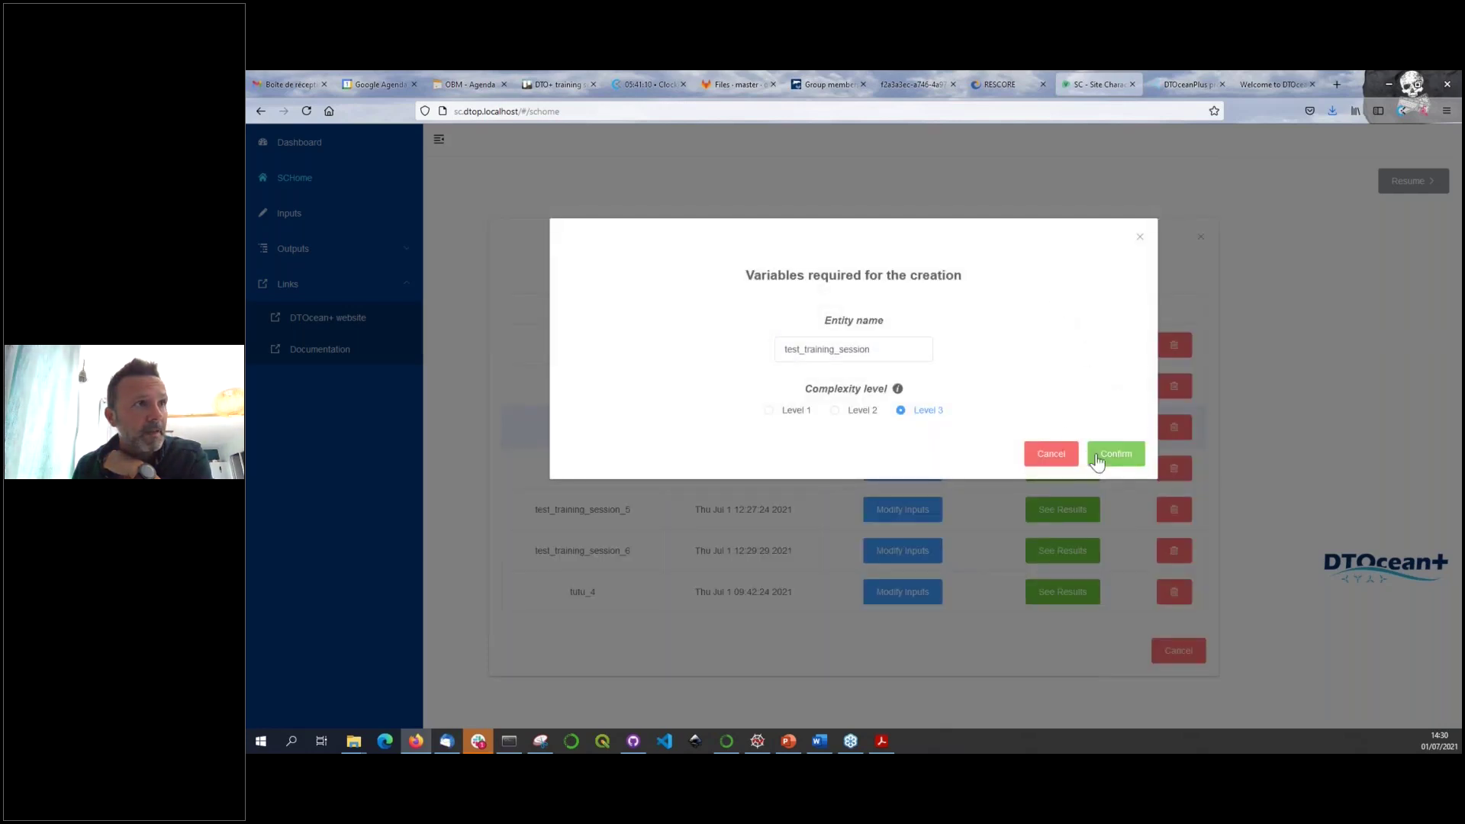
pyautogui.click(1051, 454)
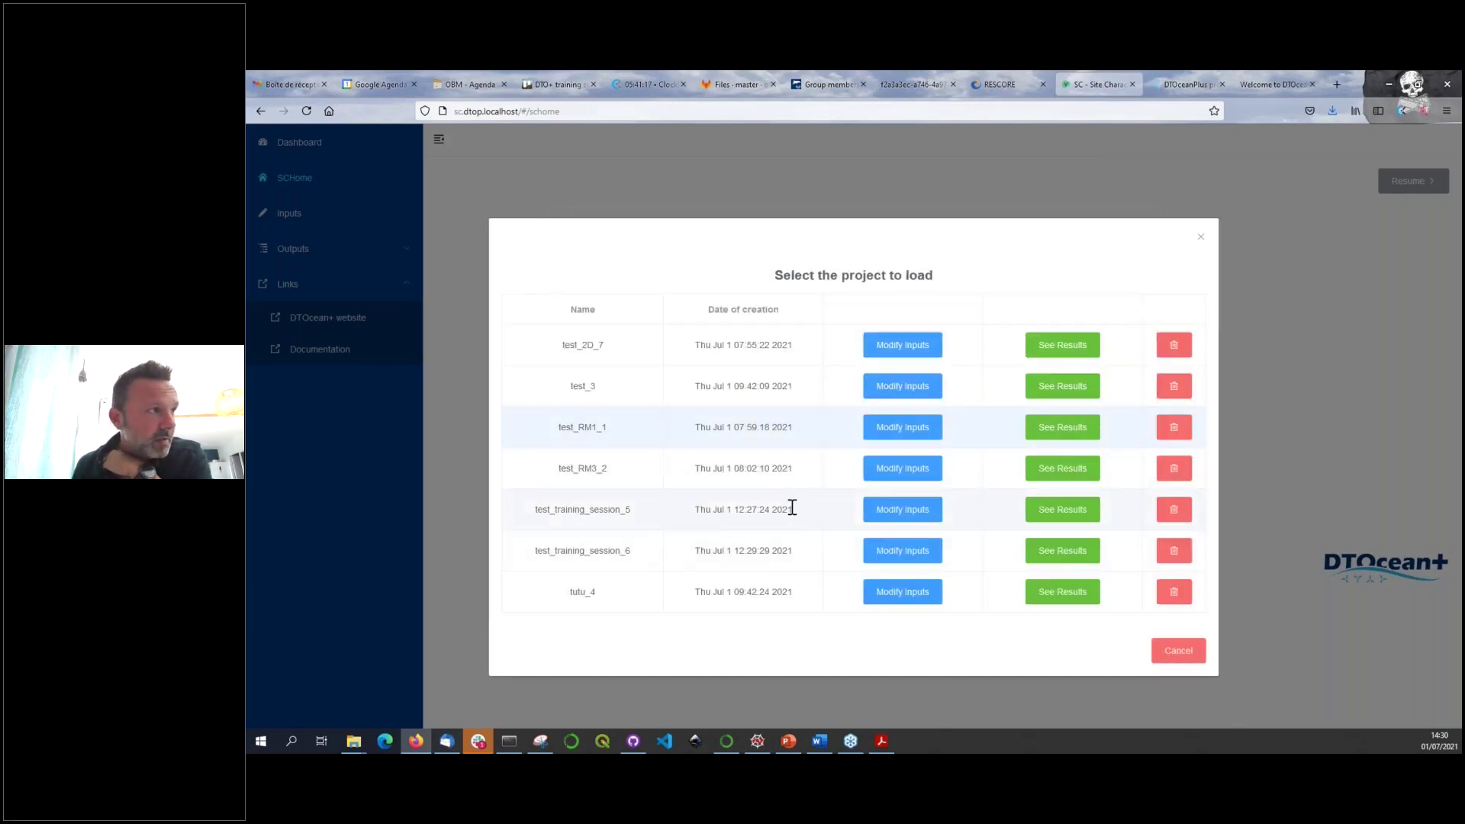
pyautogui.click(1055, 517)
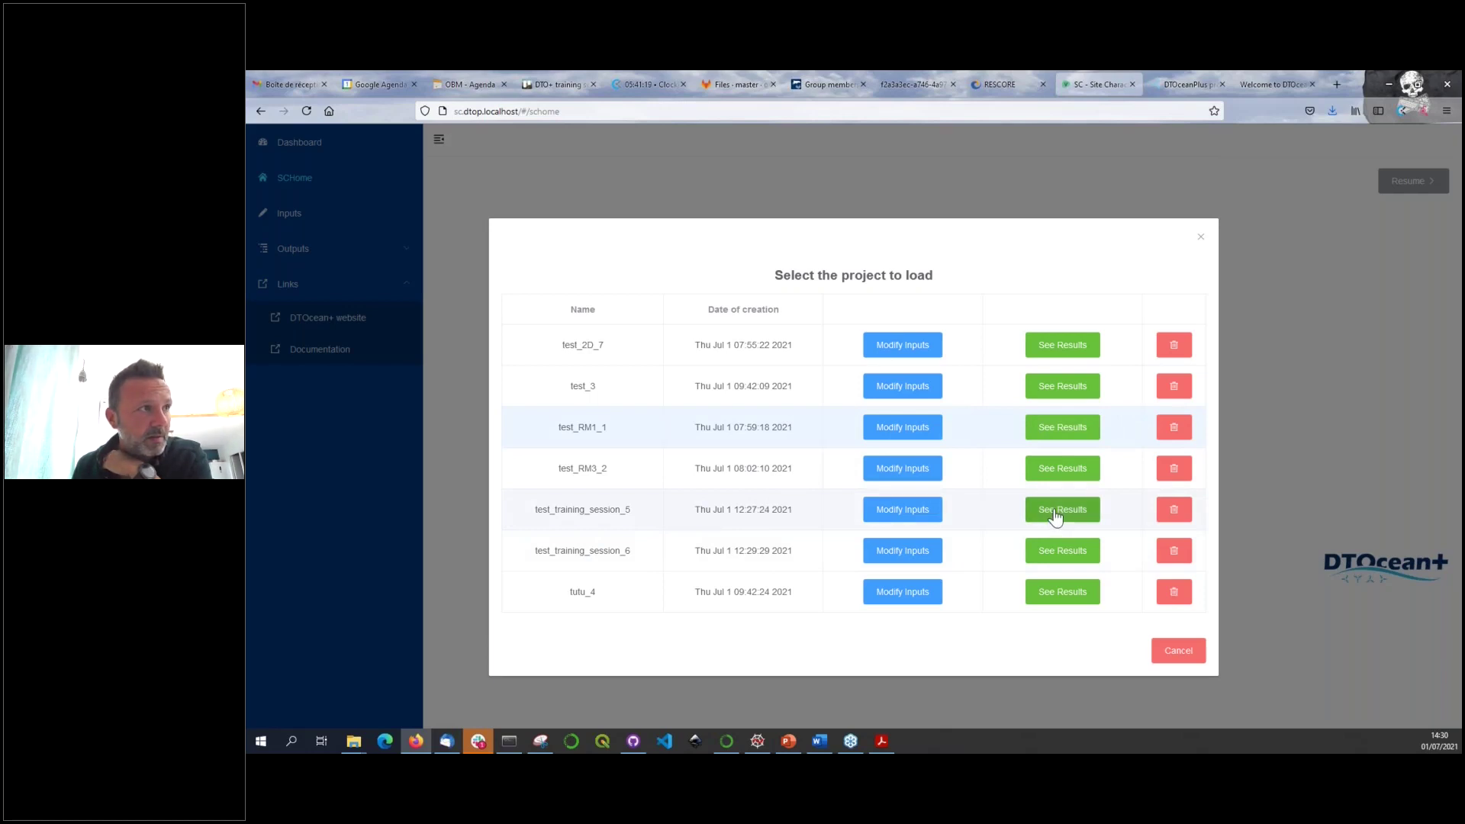
pyautogui.click(1138, 242)
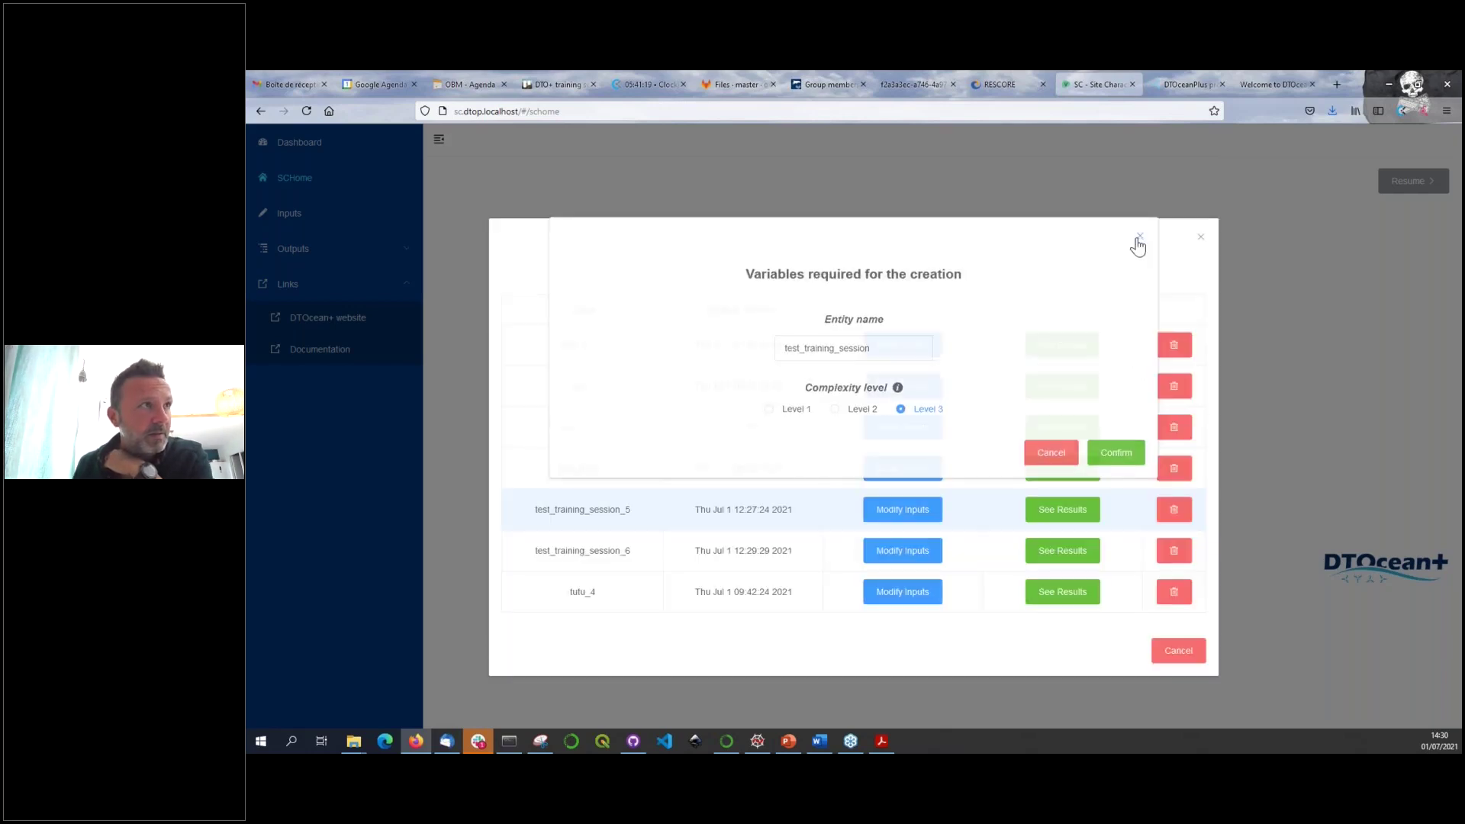
# - Close the saved projects list and check the Inputs page and Outputs Overview
pyautogui.click(342, 288)
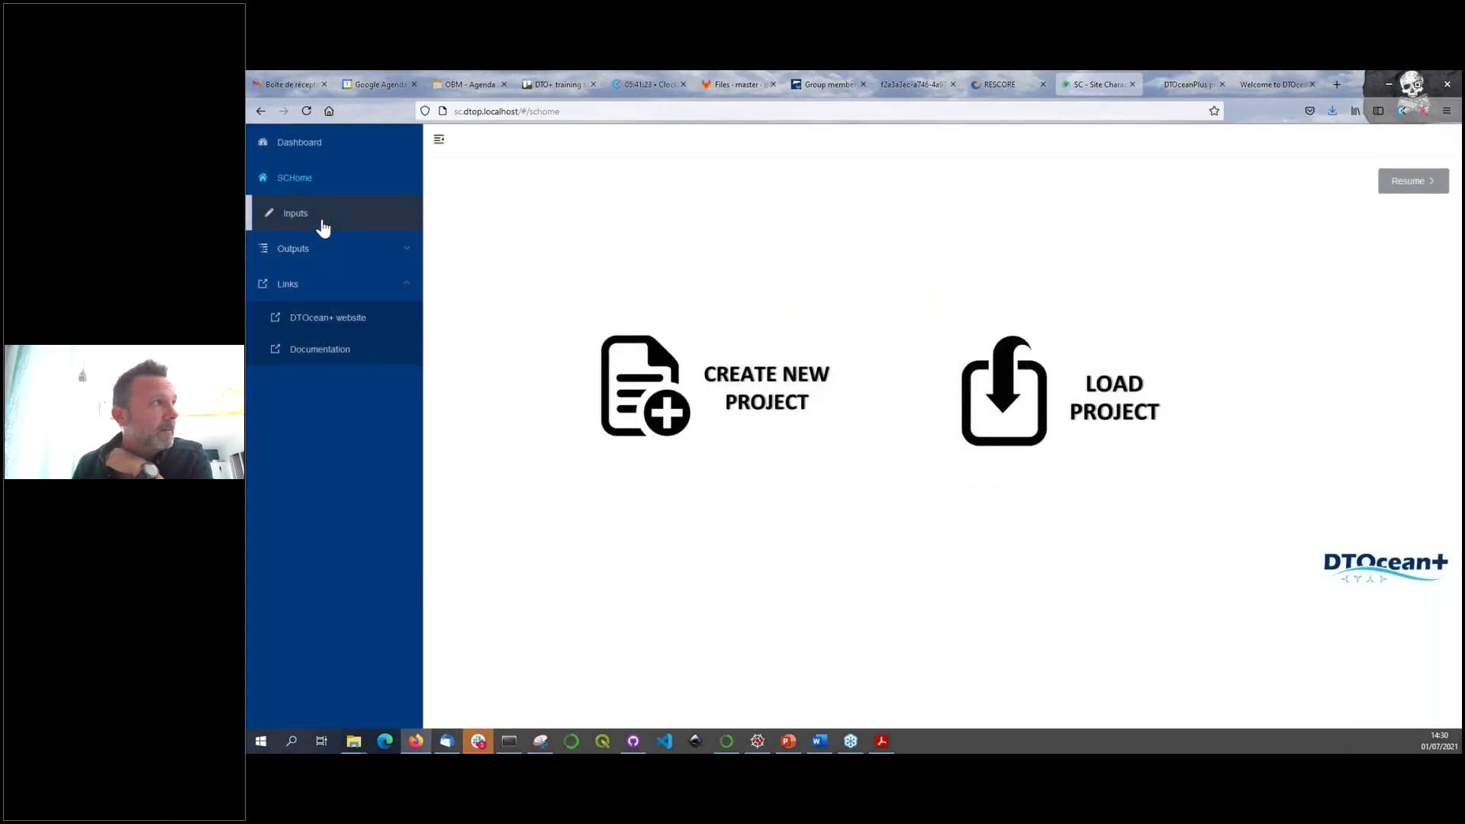
pyautogui.click(323, 227)
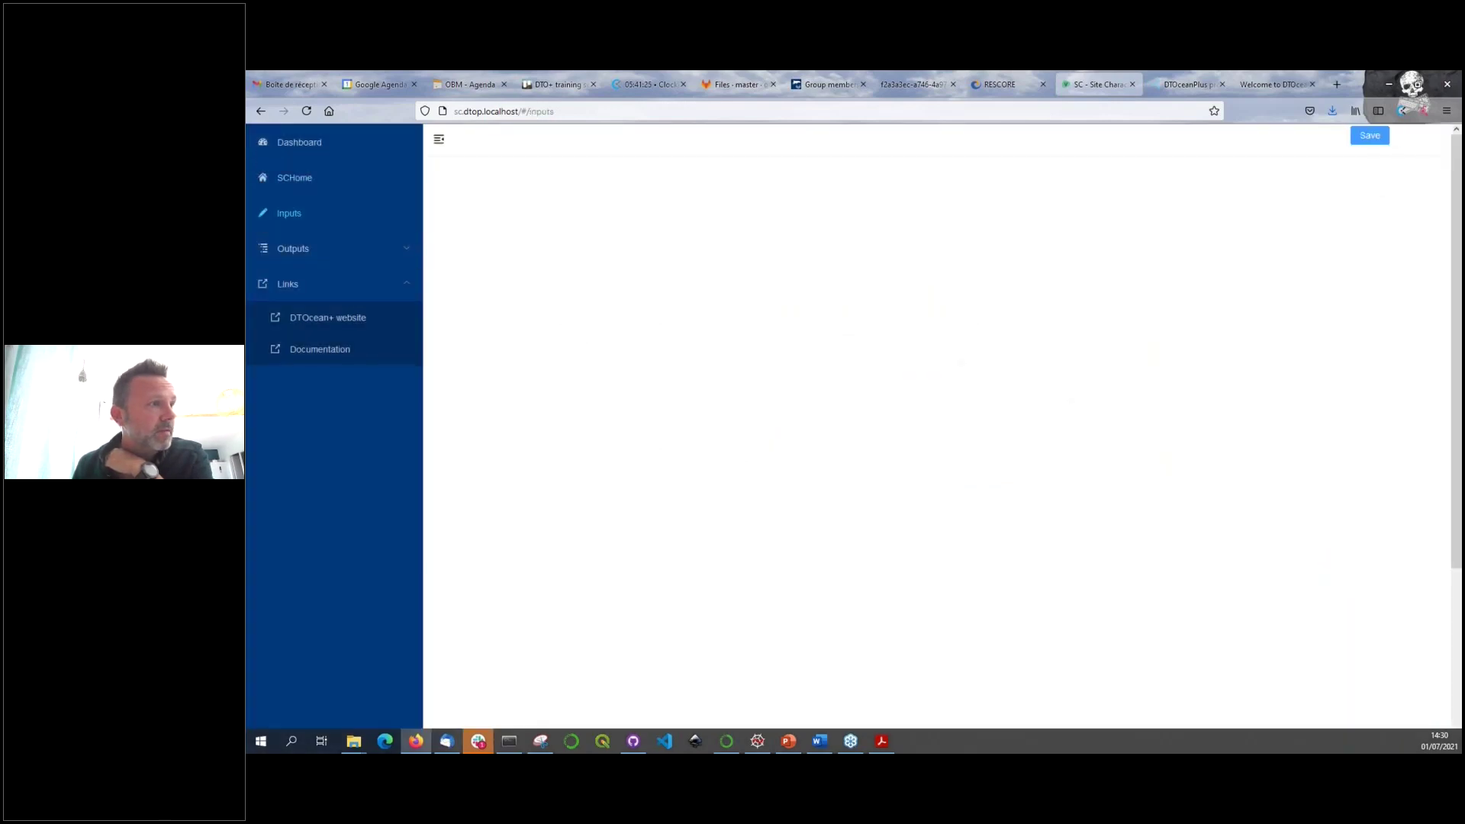
pyautogui.scroll(-3, 855, 565)
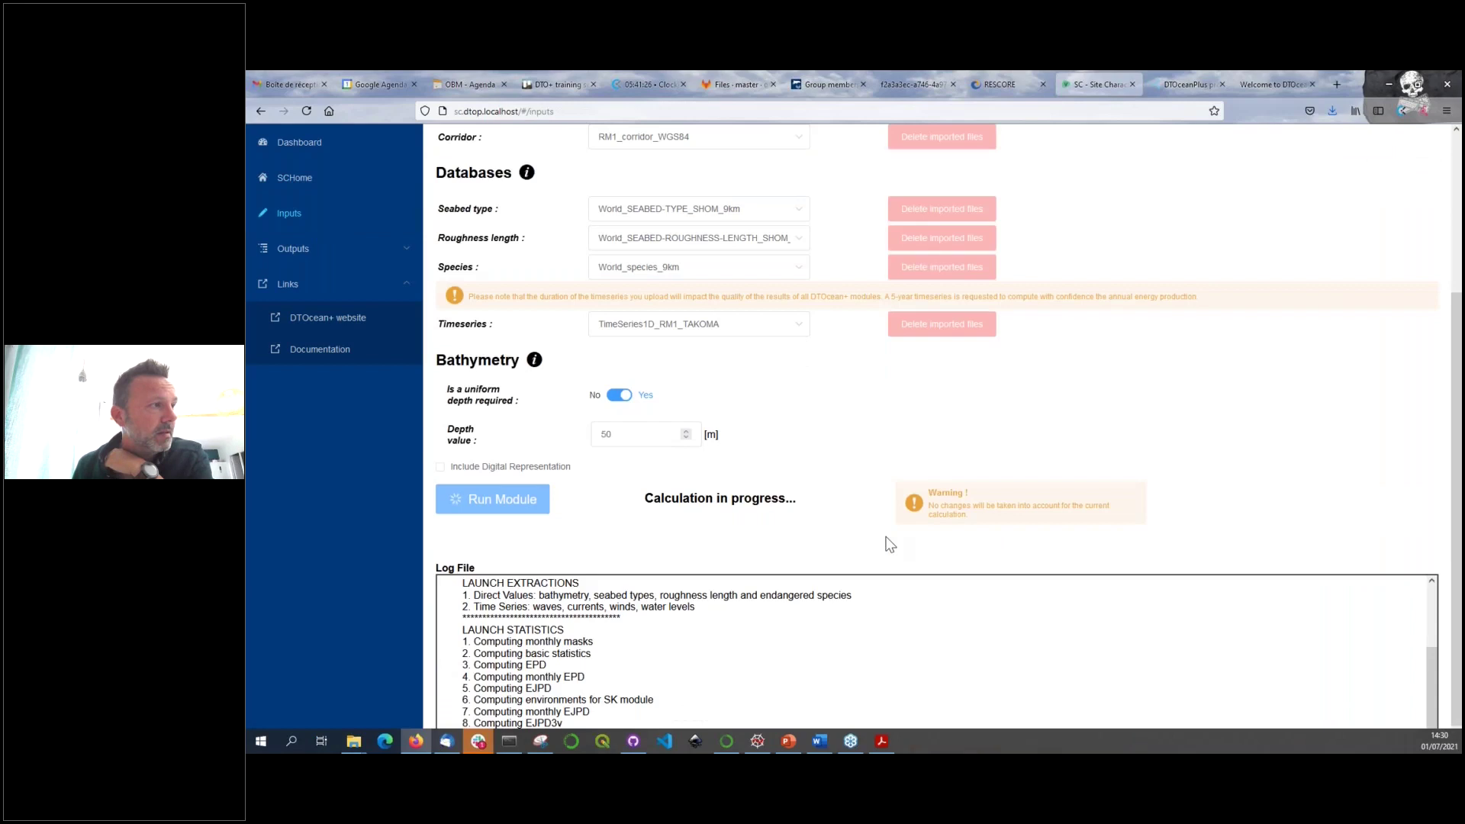
pyautogui.scroll(-1, 889, 544)
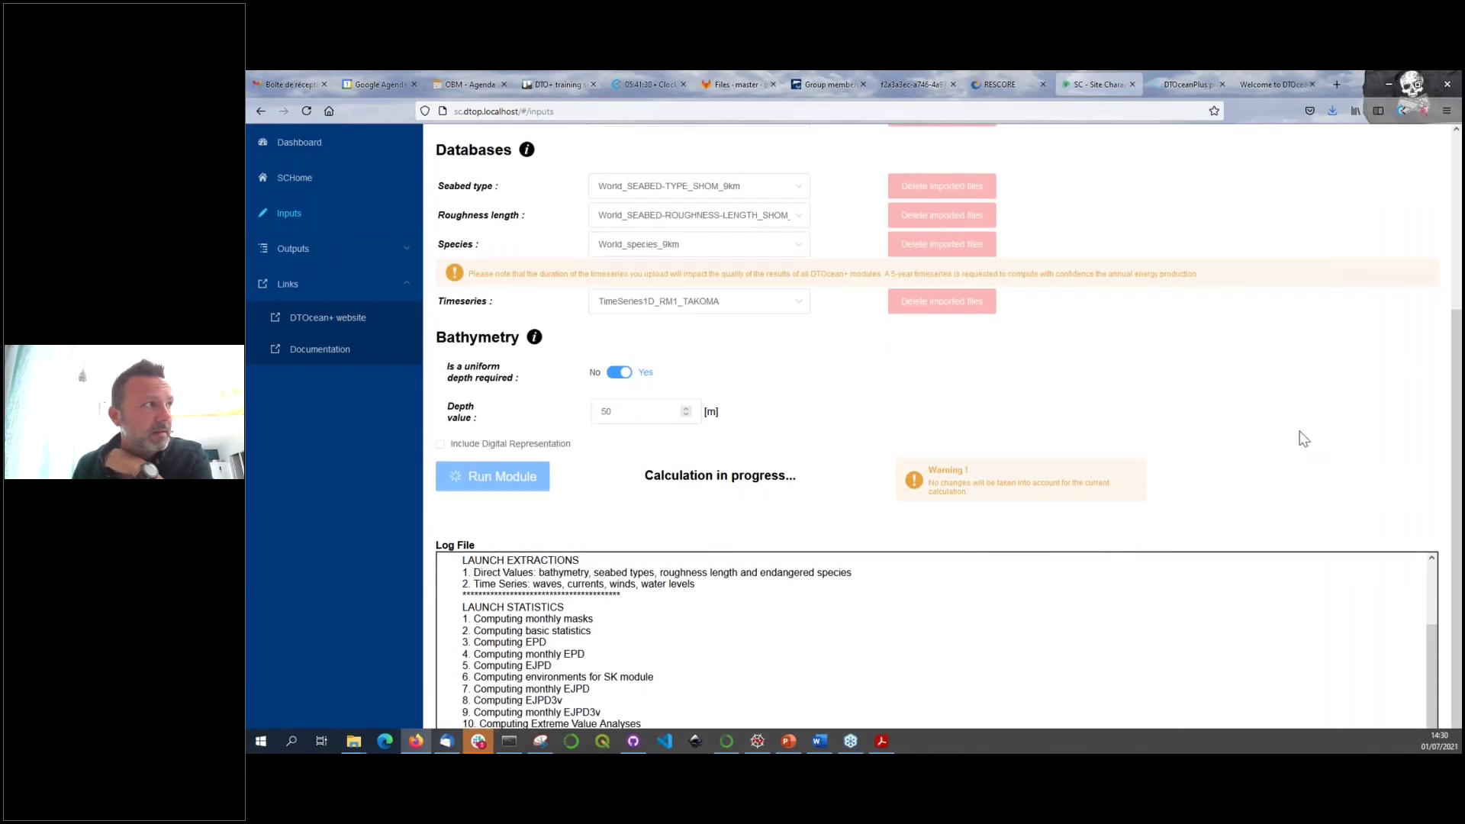
pyautogui.scroll(1, 1455, 282)
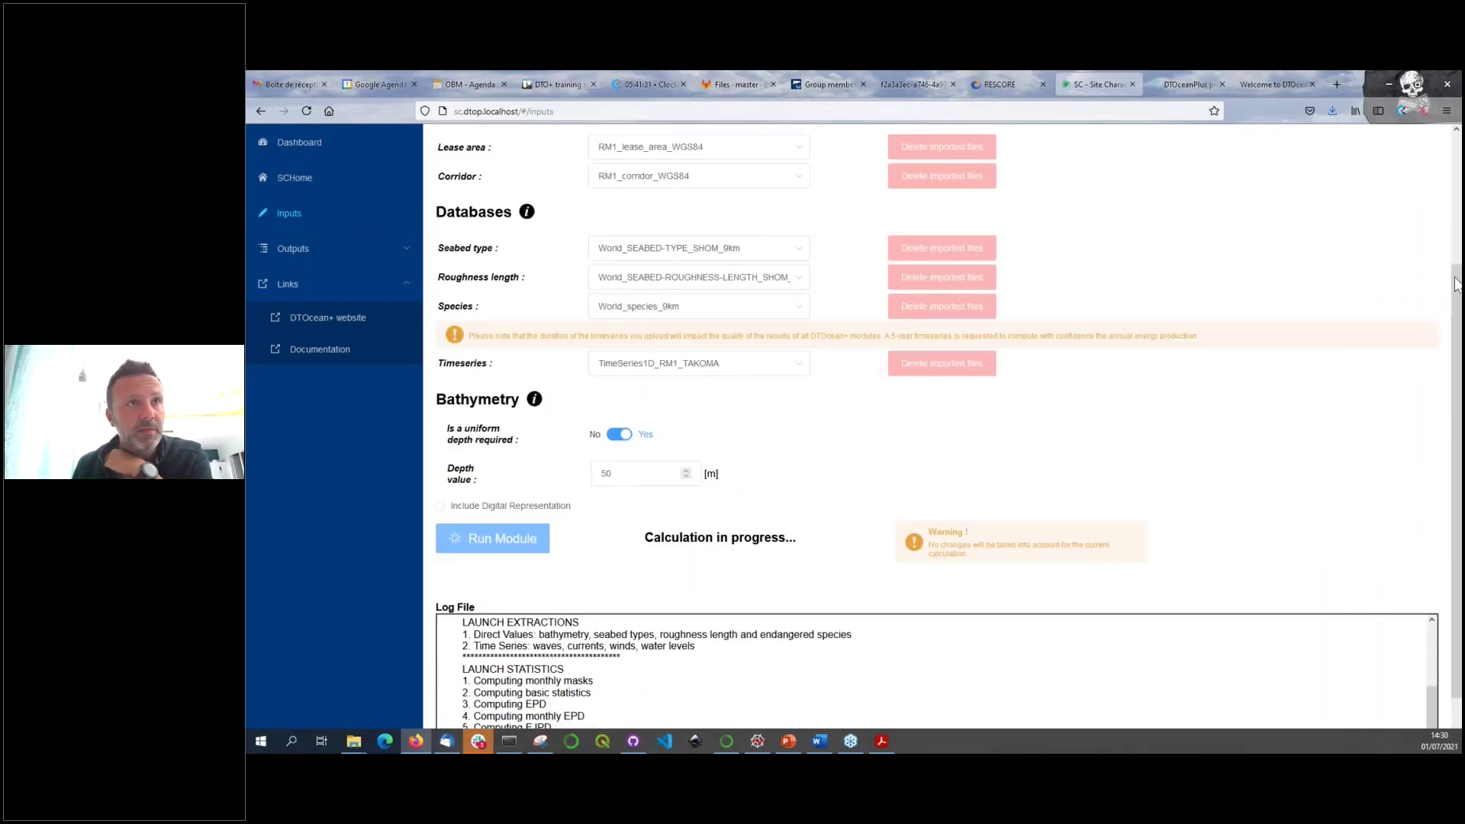
pyautogui.scroll(3, 1455, 283)
pyautogui.scroll(-4, 1266, 465)
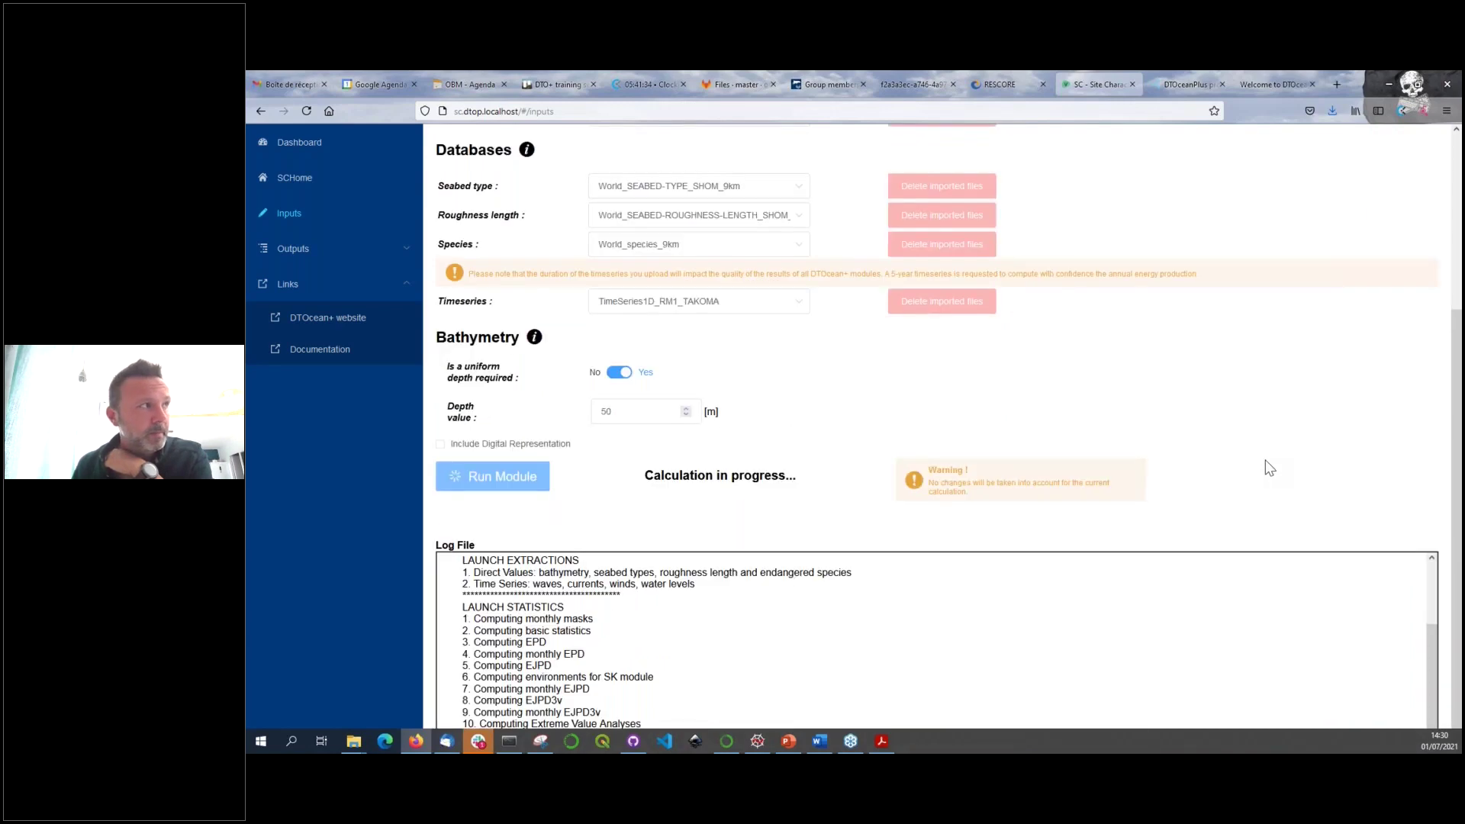
pyautogui.click(405, 258)
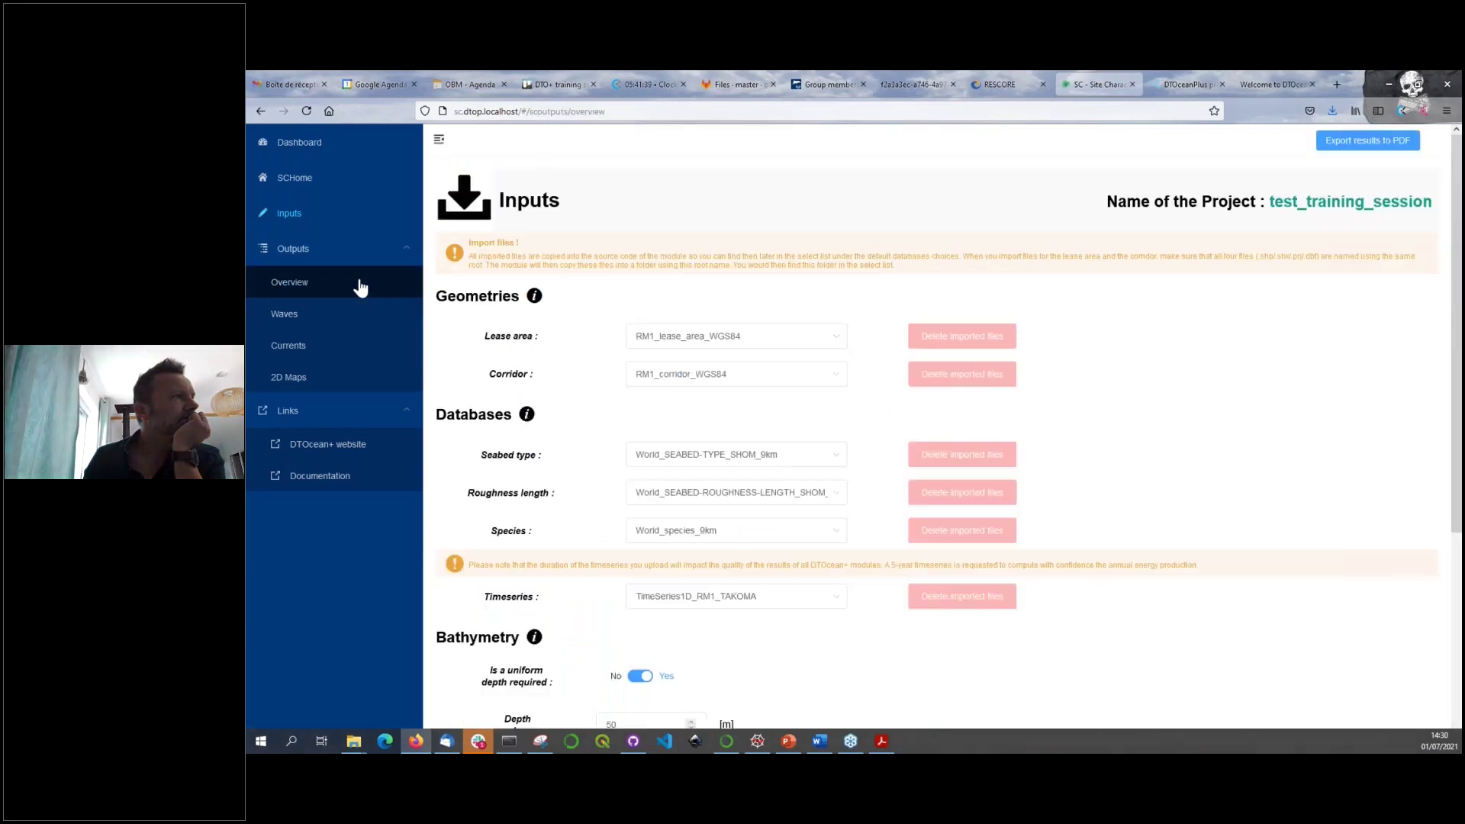
pyautogui.click(328, 250)
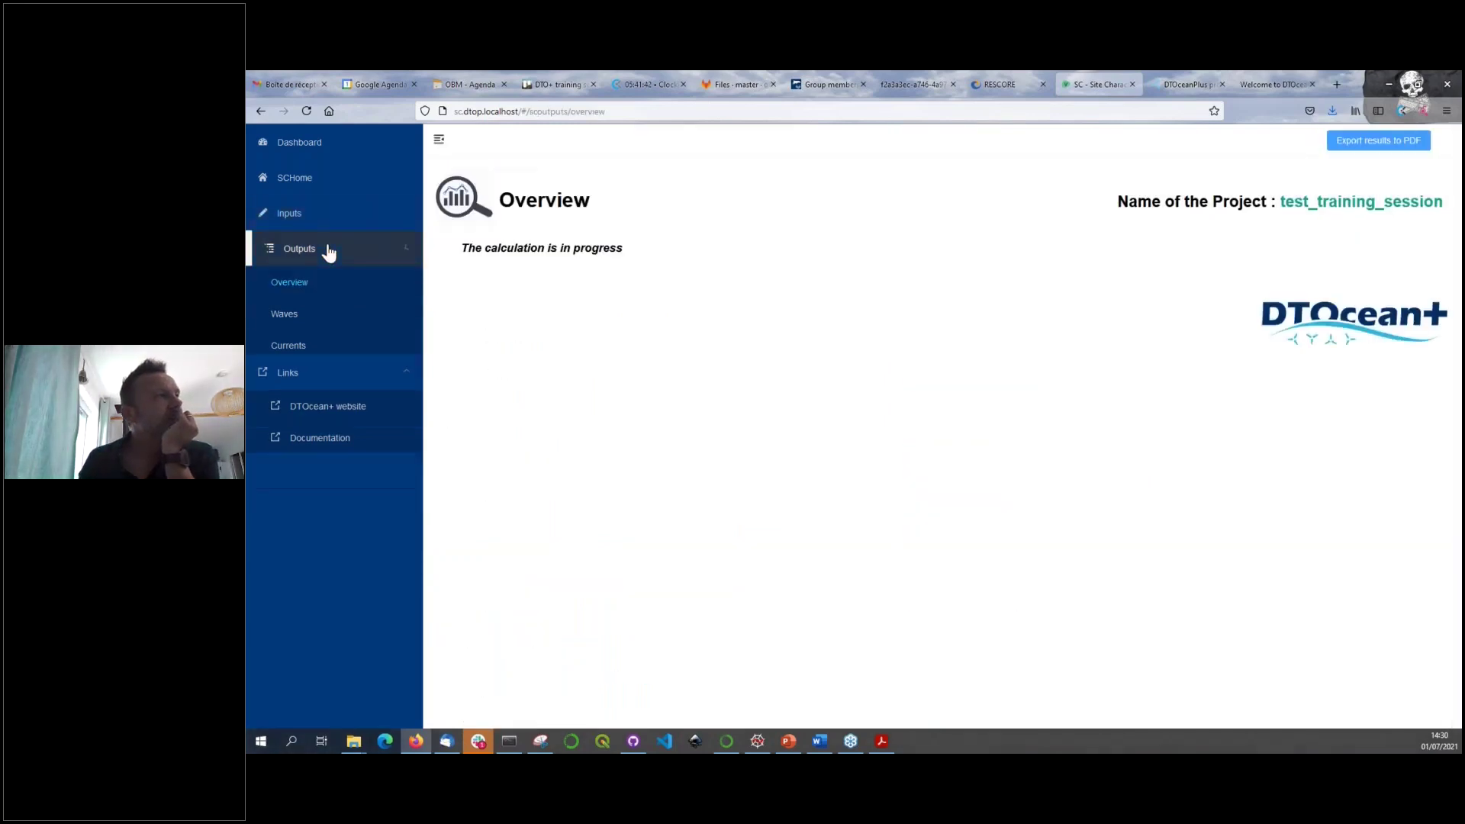
# - Return via SCHome to the Inputs page, then bring up the Mattermost chat window
pyautogui.click(349, 187)
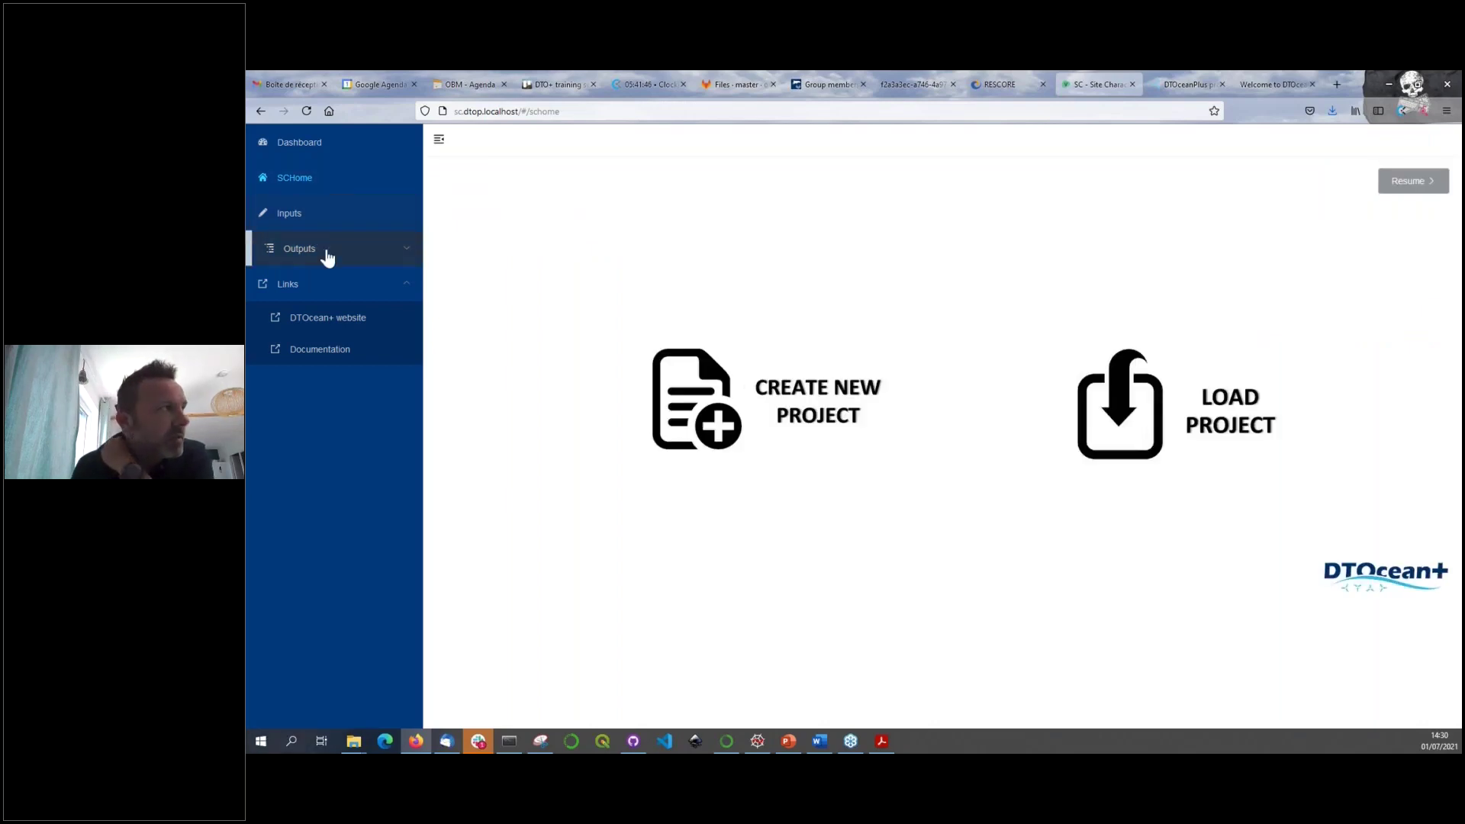
pyautogui.click(363, 224)
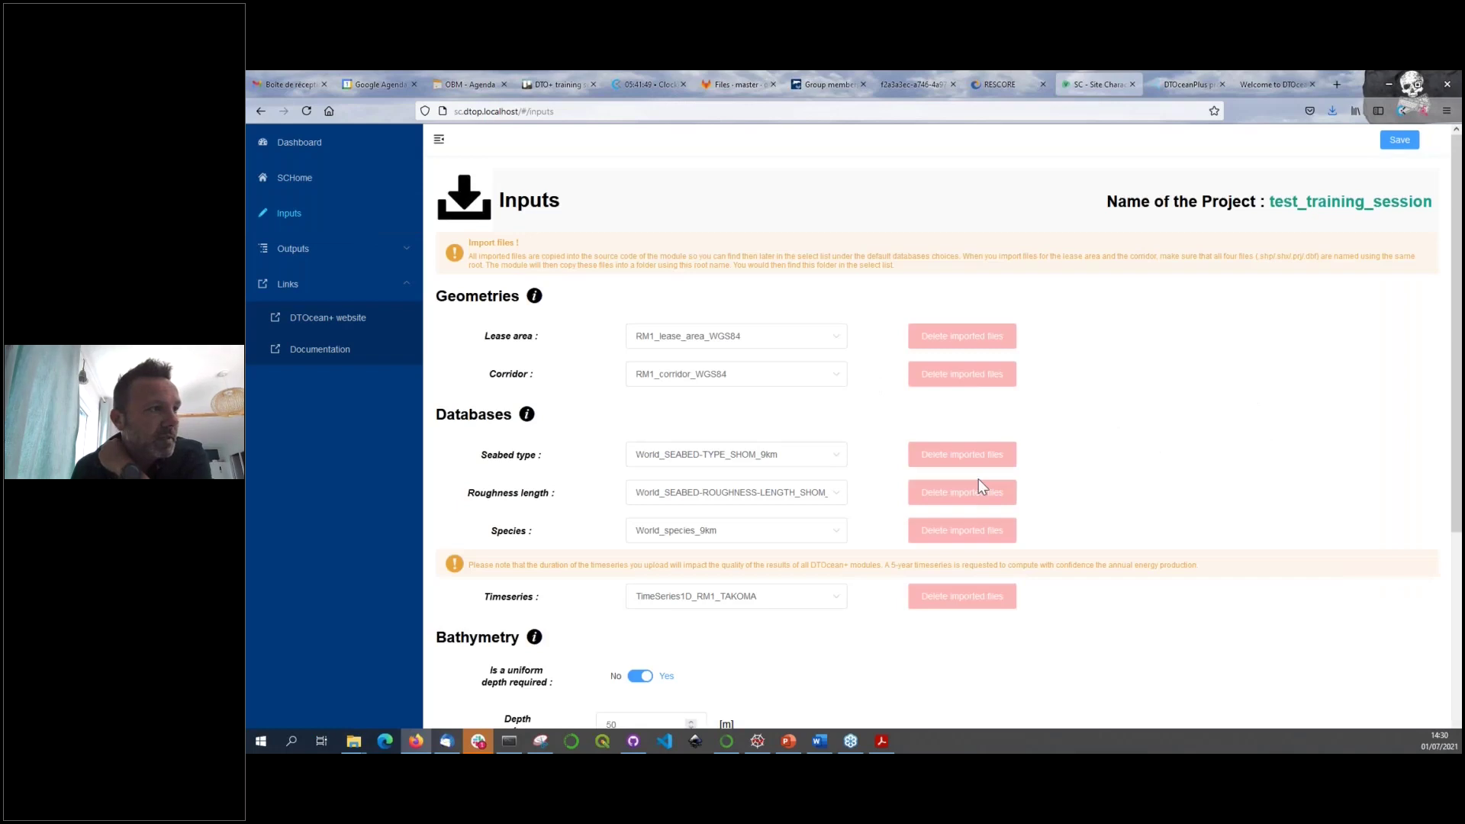
pyautogui.scroll(-3, 979, 479)
pyautogui.scroll(-2, 1007, 531)
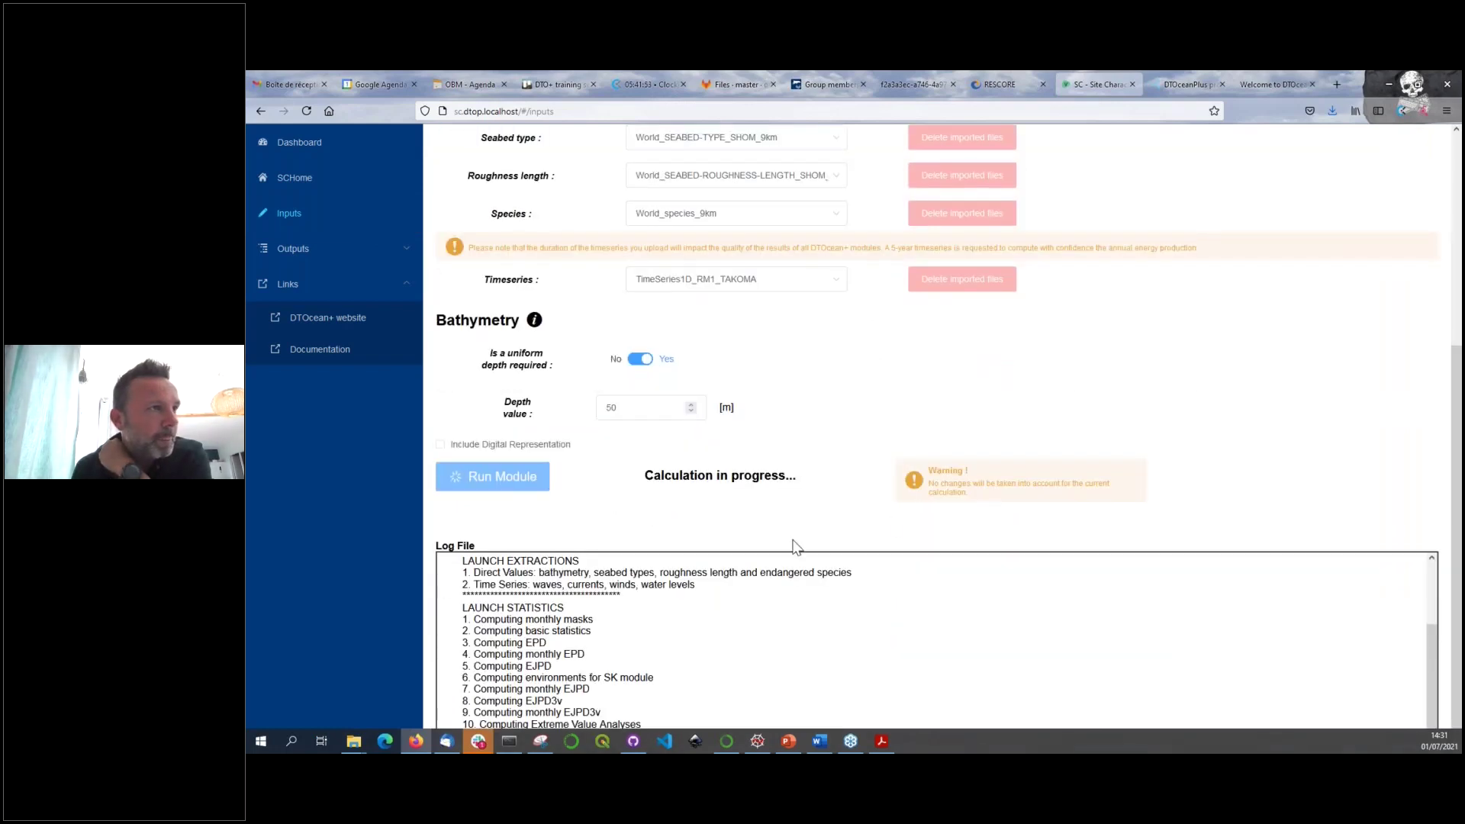
pyautogui.click(479, 742)
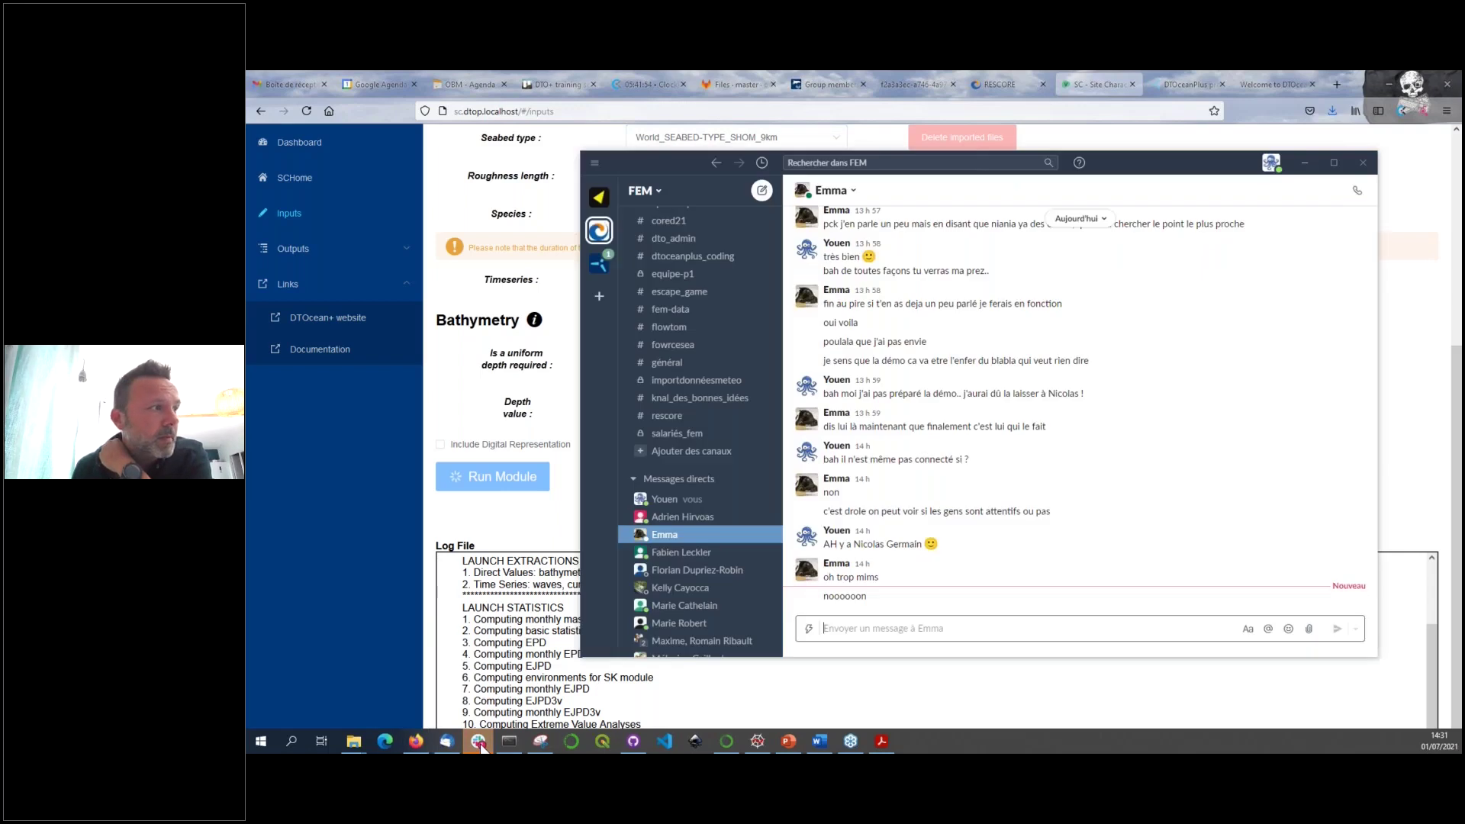
# - Minimise the Mattermost chat so the DTOcean+ run log shows again
pyautogui.click(480, 745)
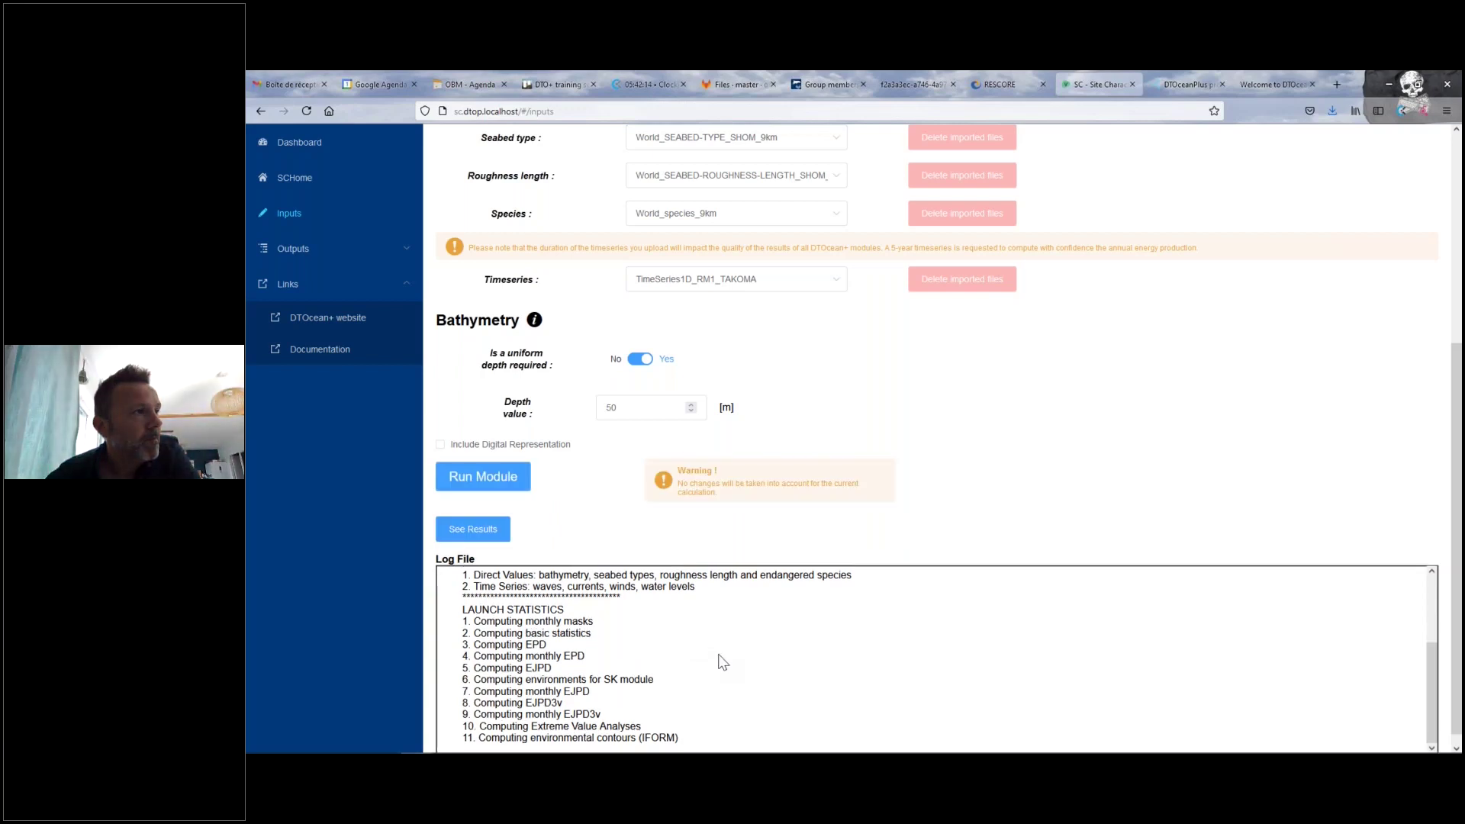
# - Highlight the PROJECT SUCCESSFULLY CREATED log line, then open the Currents results page
pyautogui.scroll(-1, 722, 662)
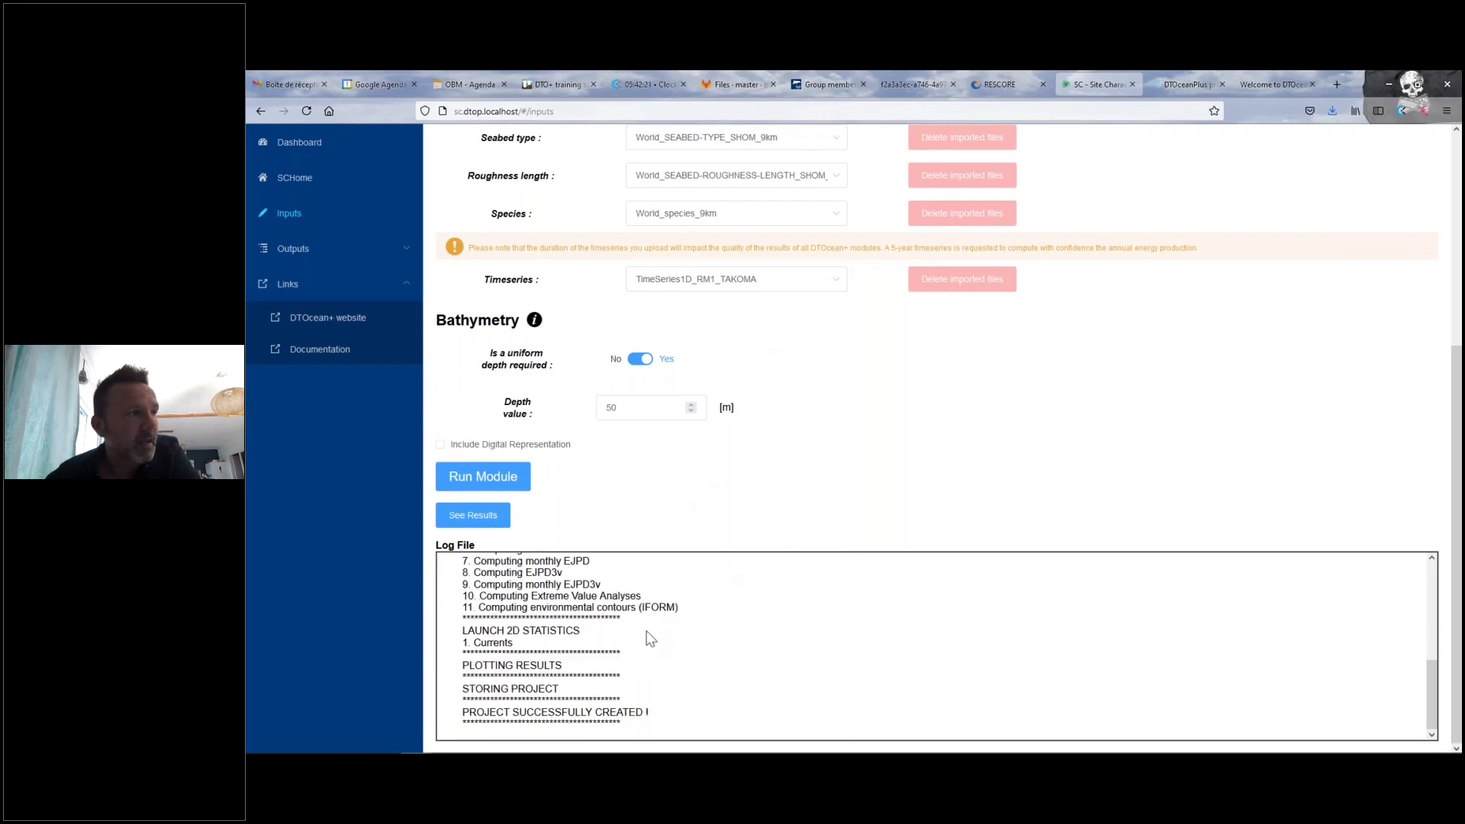
pyautogui.moveTo(461, 712); pyautogui.dragTo(490, 712)
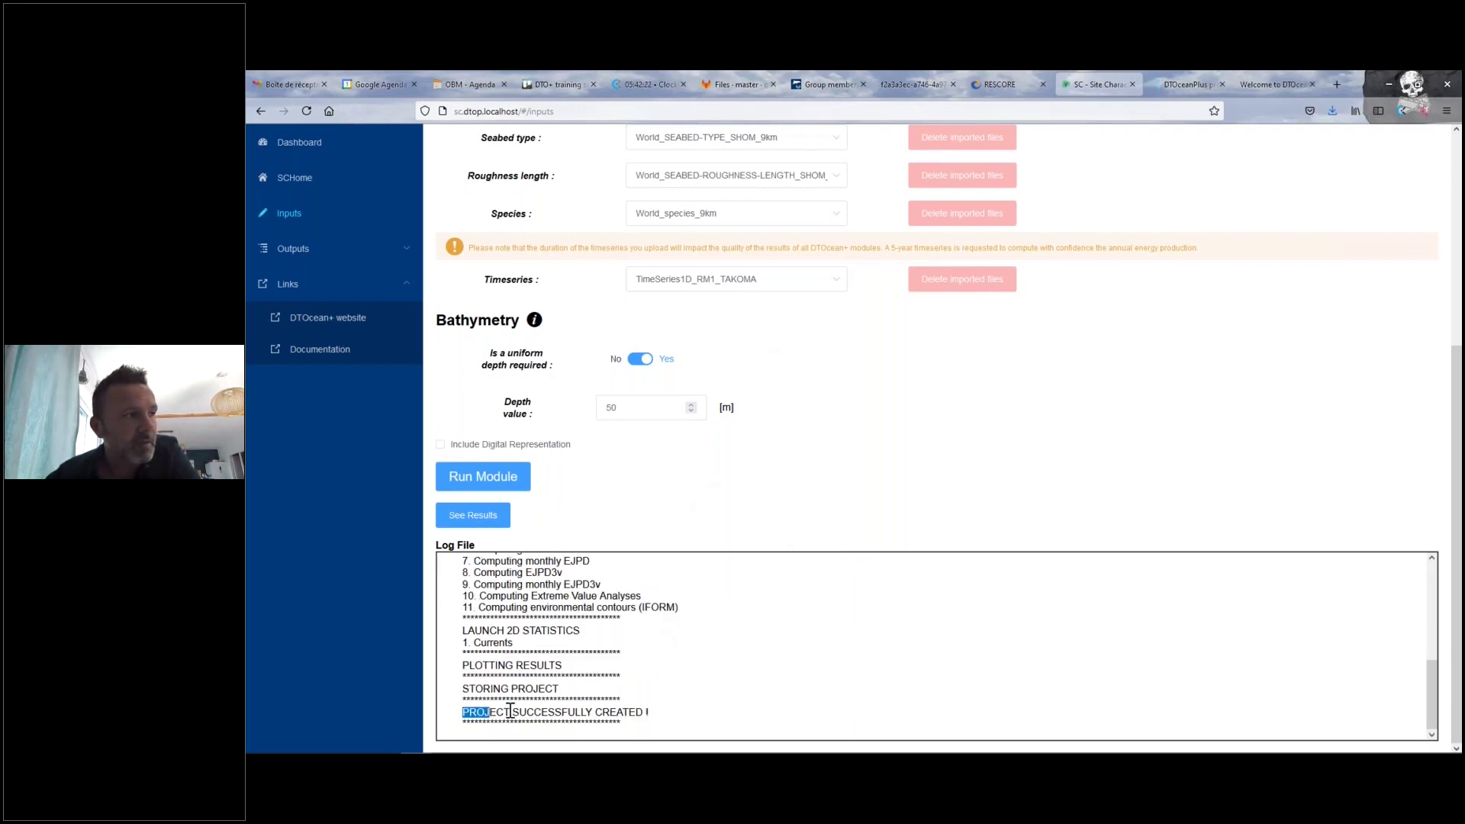
pyautogui.click(552, 712)
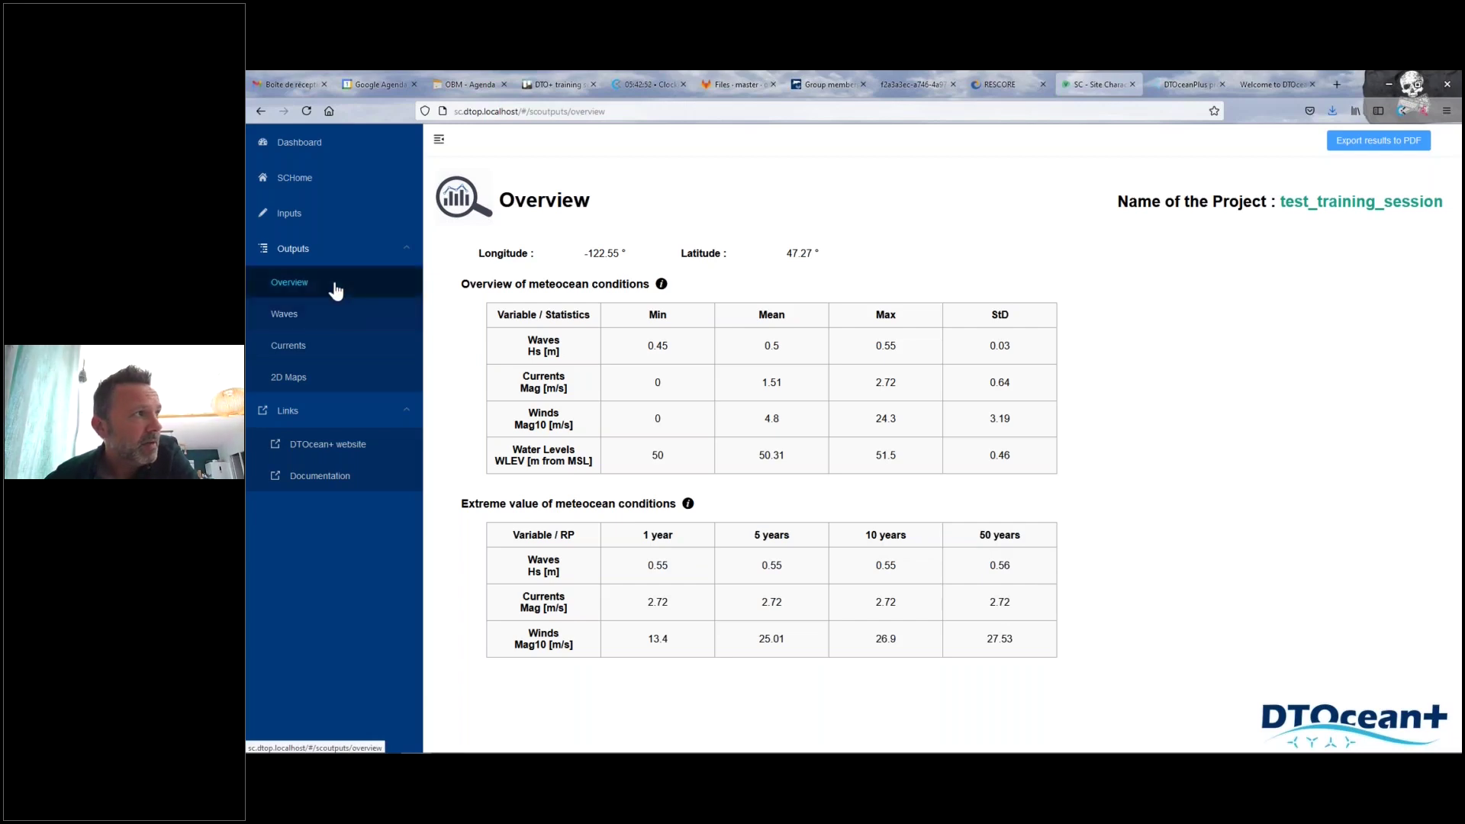
pyautogui.click(289, 338)
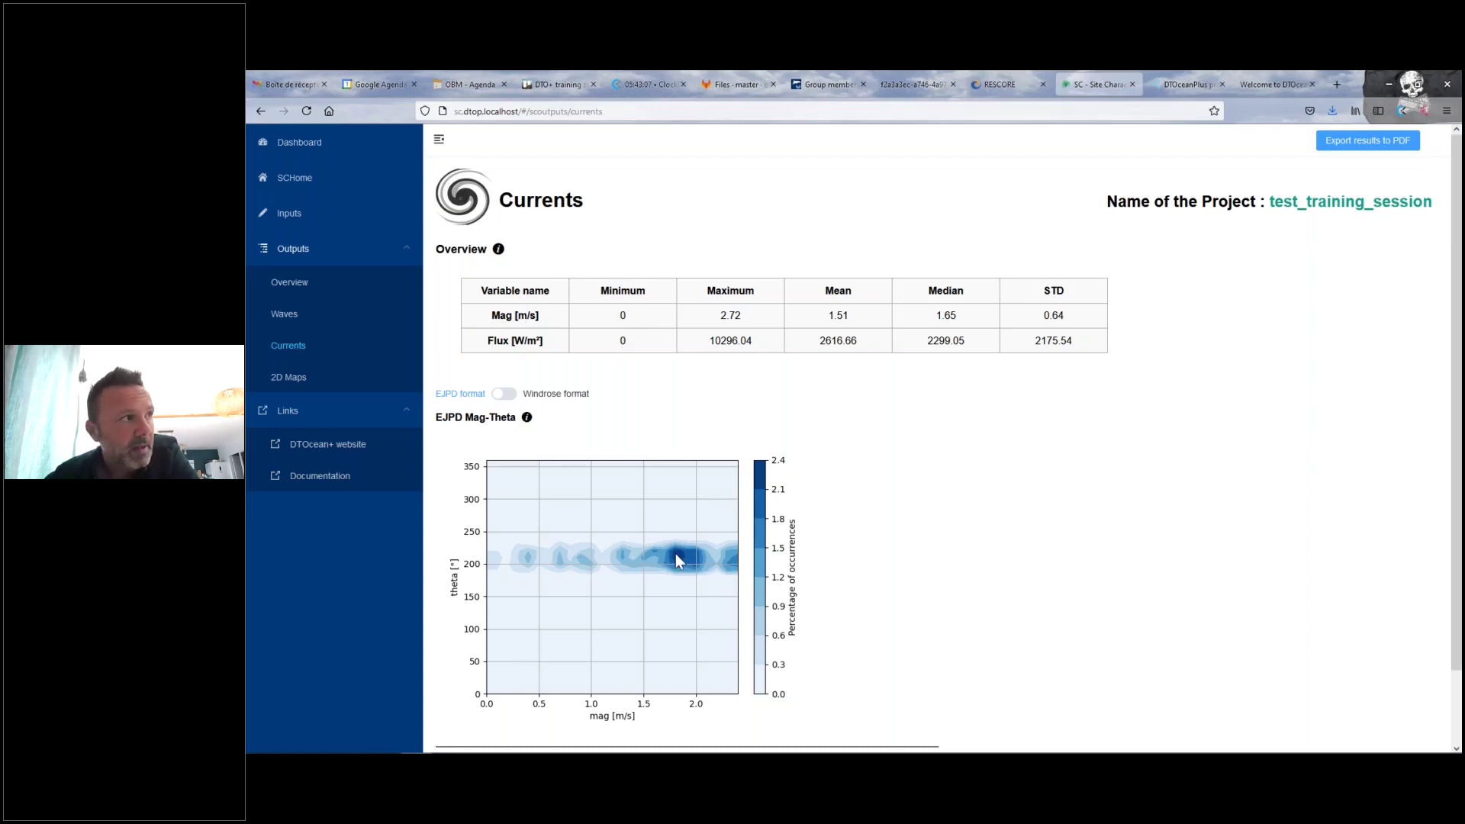
# - Show the currents plot in Windrose format, then open the empty 2D Maps results
pyautogui.scroll(-1, 662, 560)
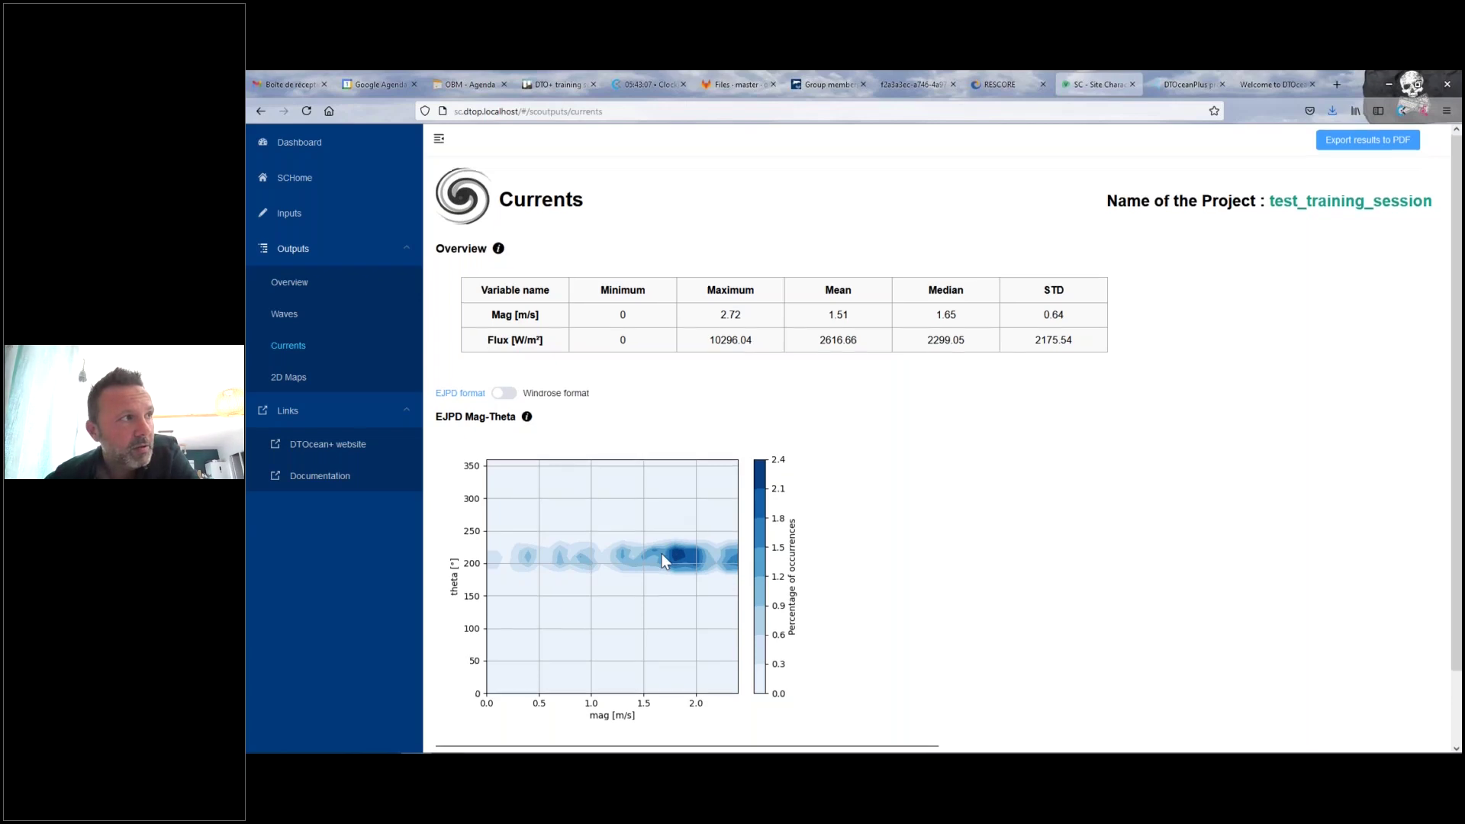
pyautogui.scroll(-1, 662, 561)
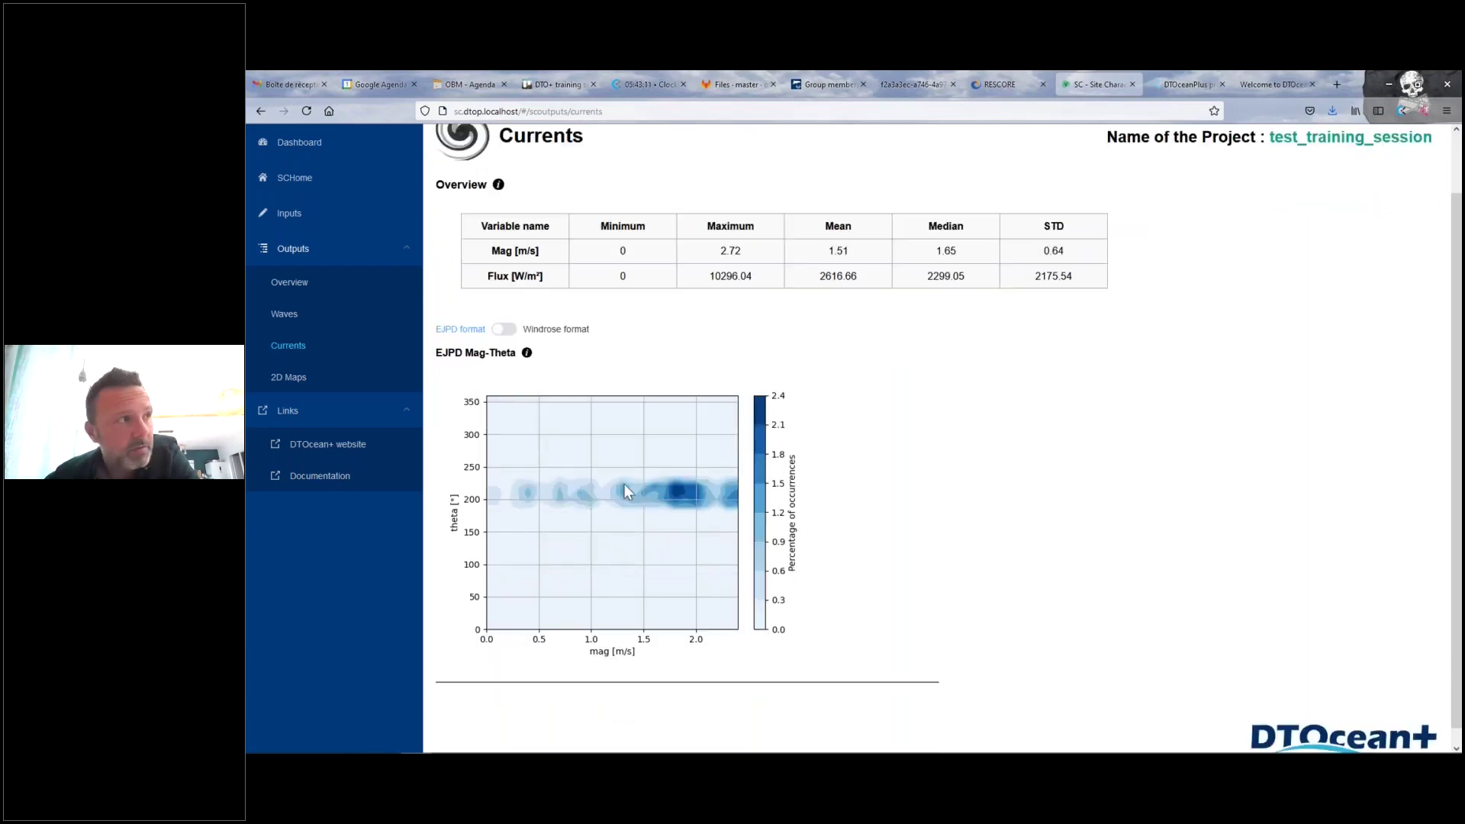
pyautogui.click(505, 333)
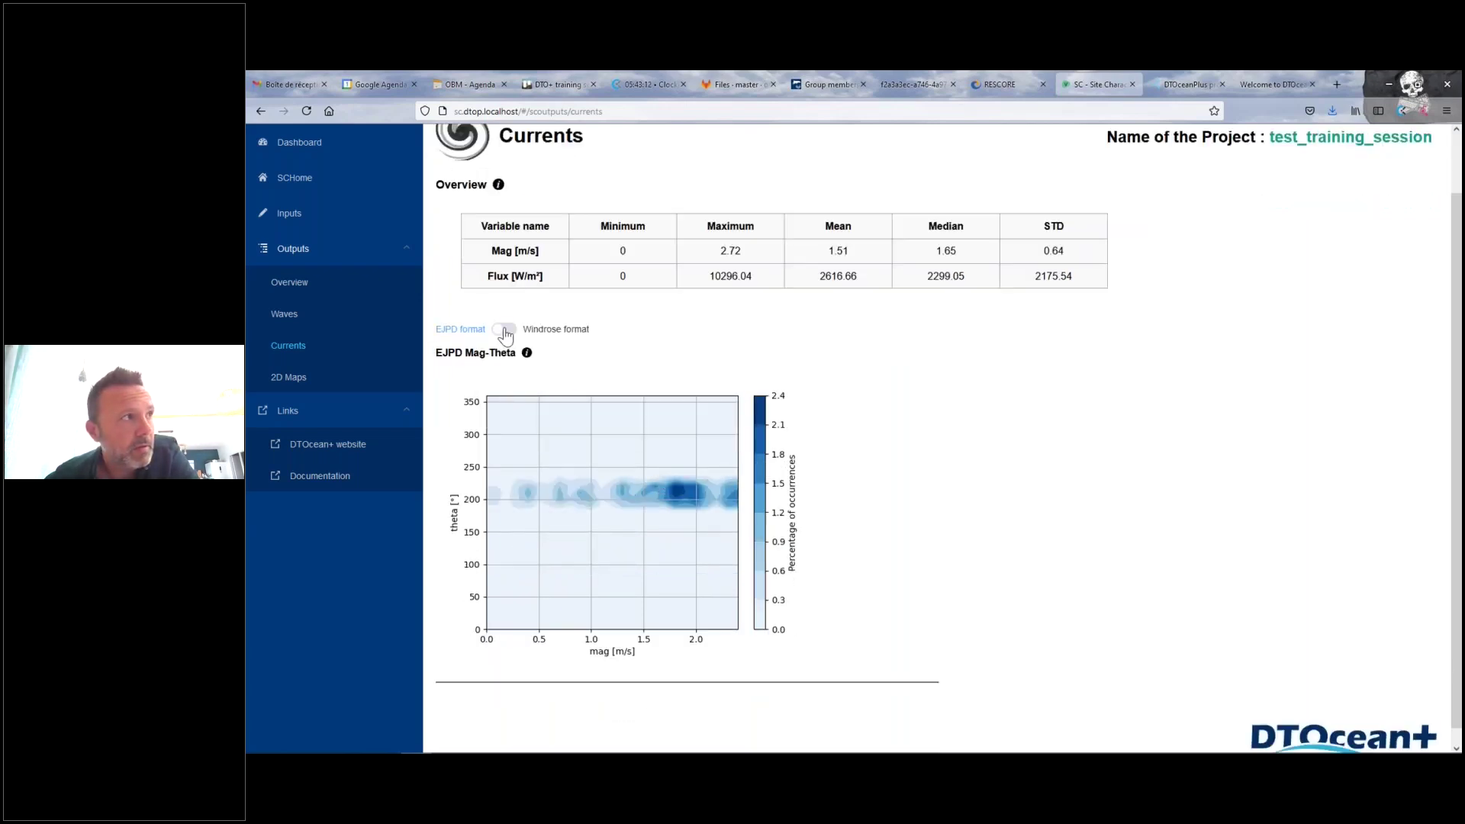
pyautogui.click(505, 355)
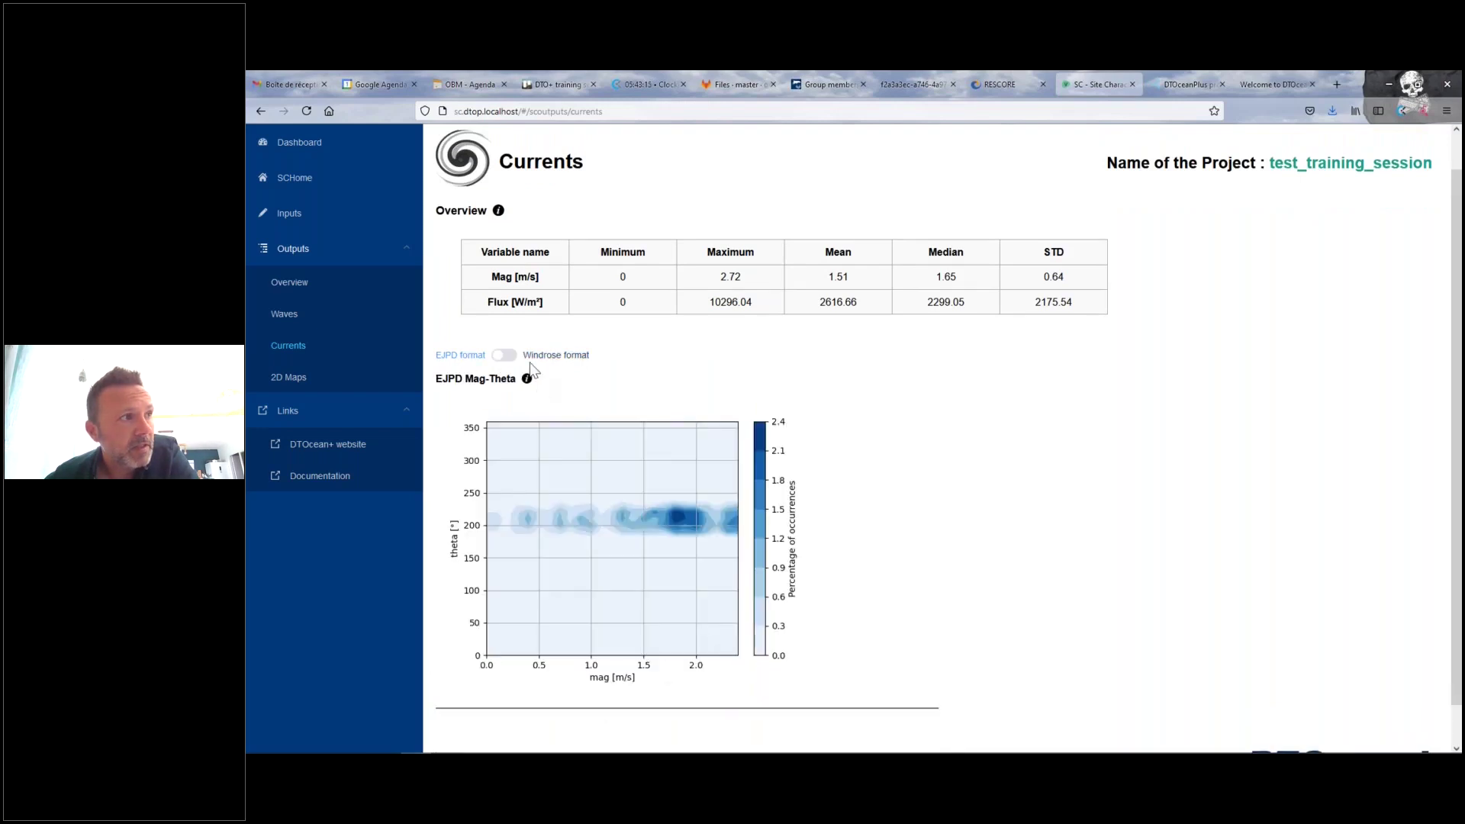
pyautogui.click(505, 354)
pyautogui.click(505, 356)
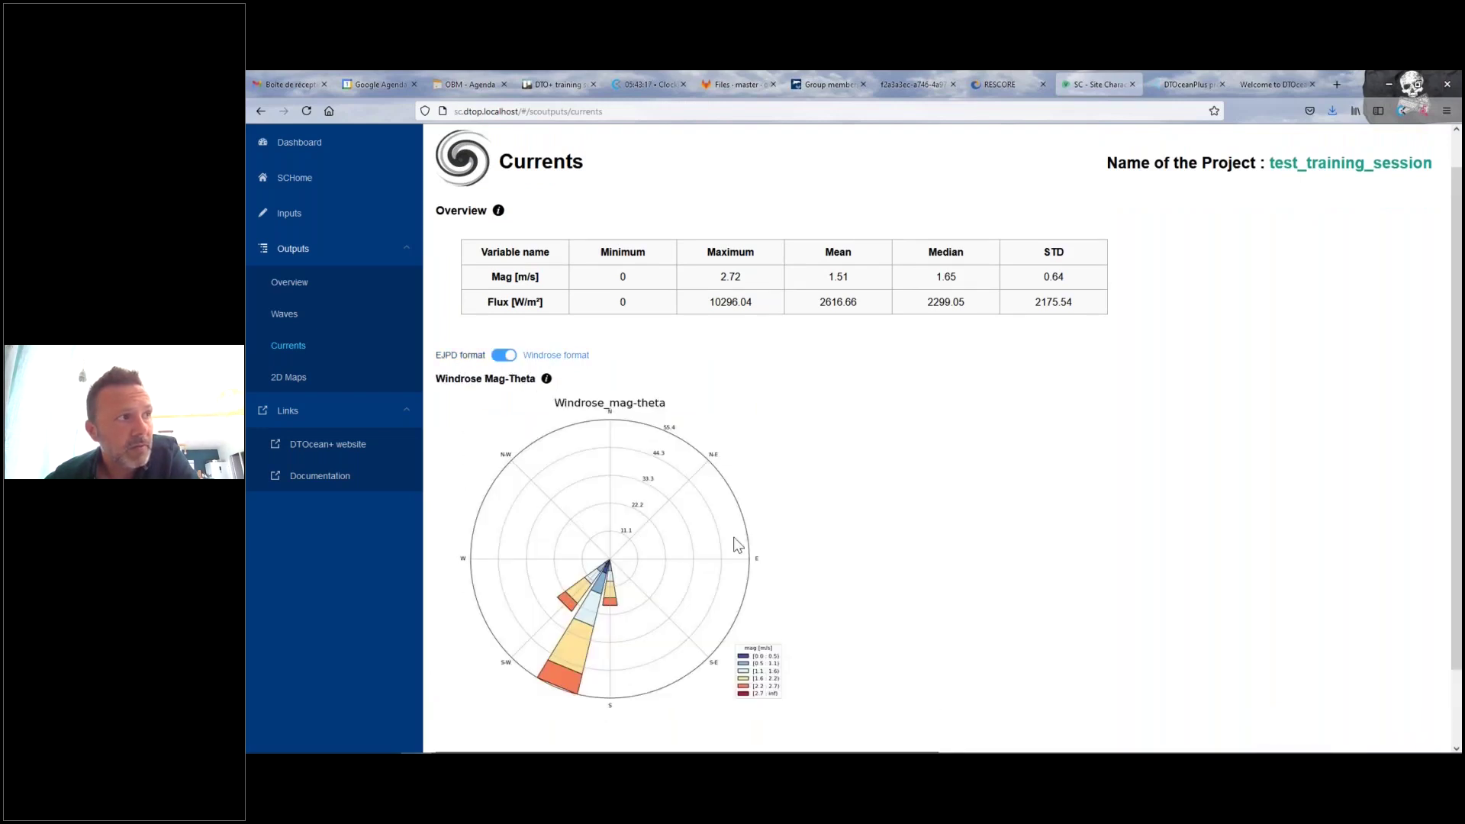
pyautogui.click(290, 378)
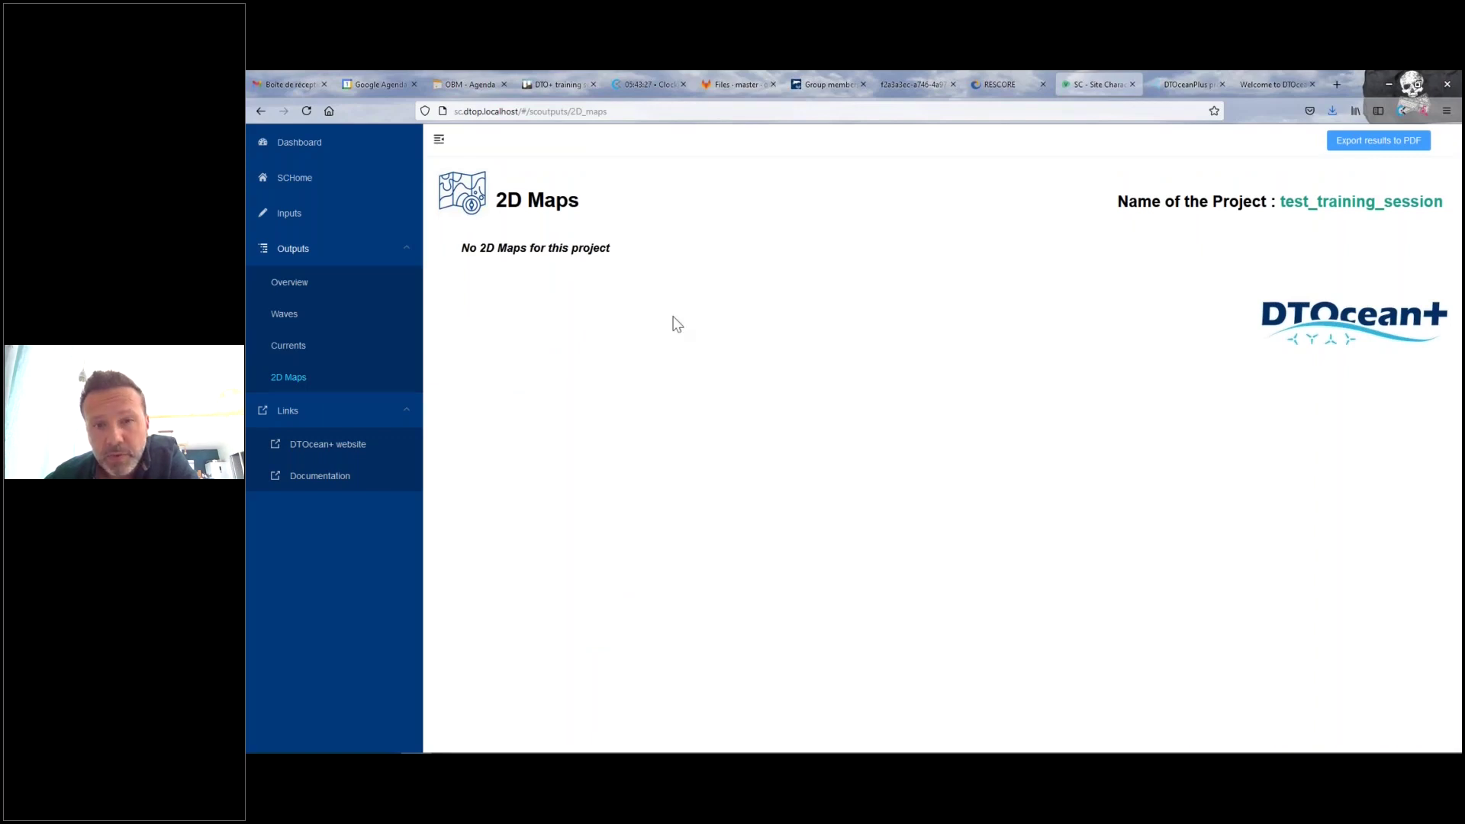
# - Load the results of the saved test_2D_7 project from the home page
pyautogui.click(329, 187)
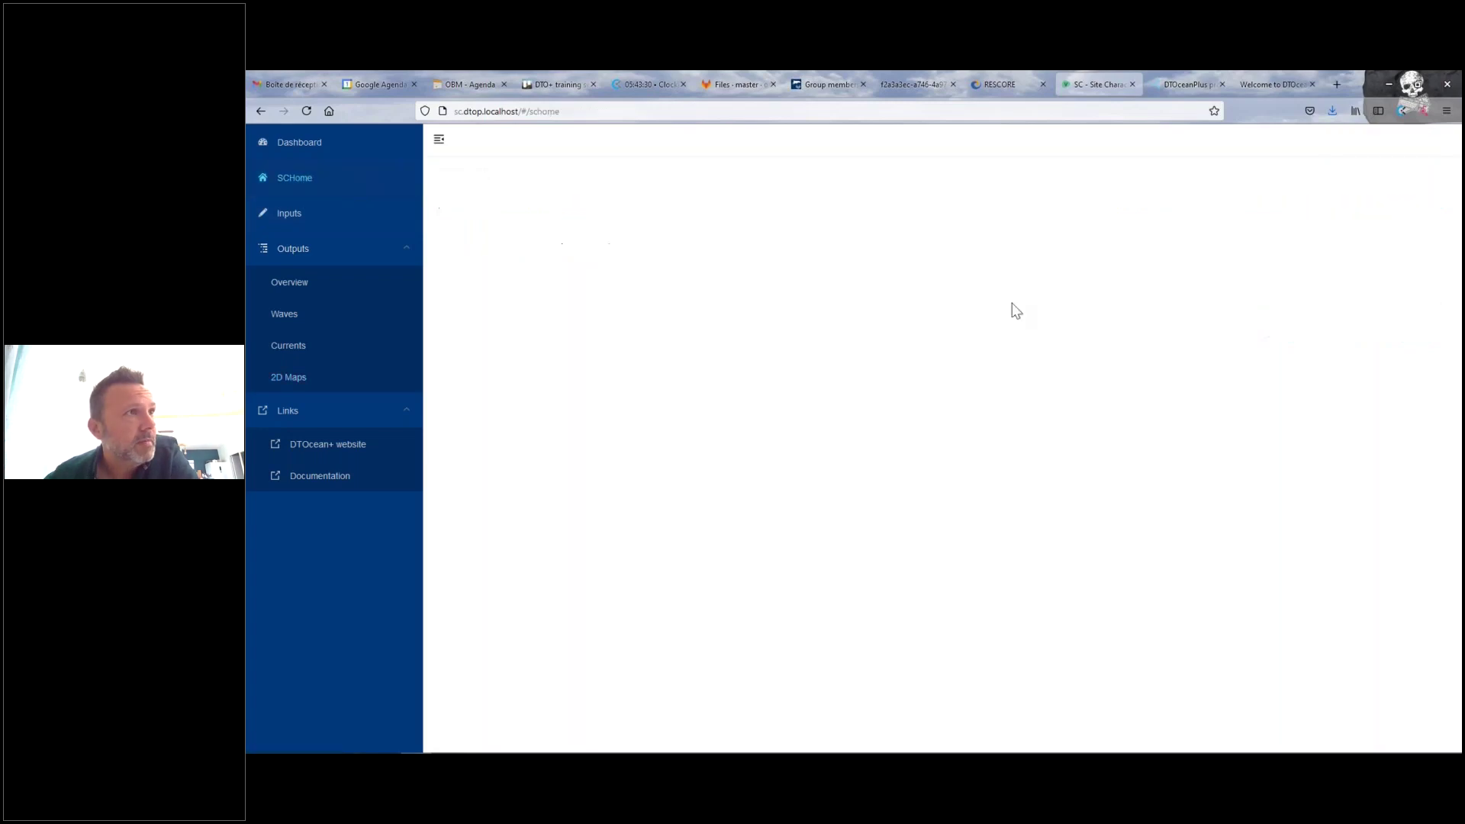
pyautogui.click(1204, 412)
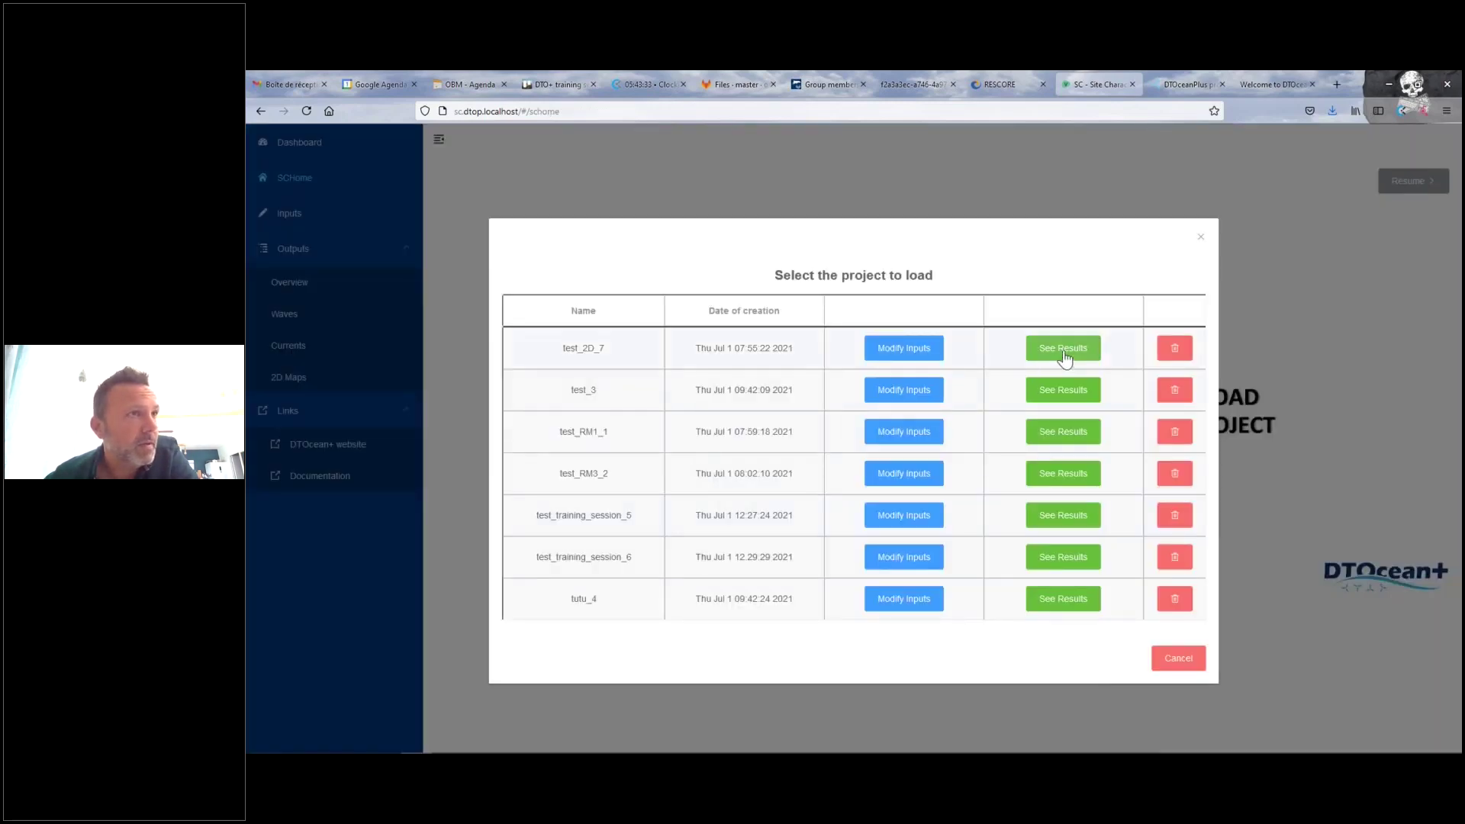
pyautogui.click(1063, 348)
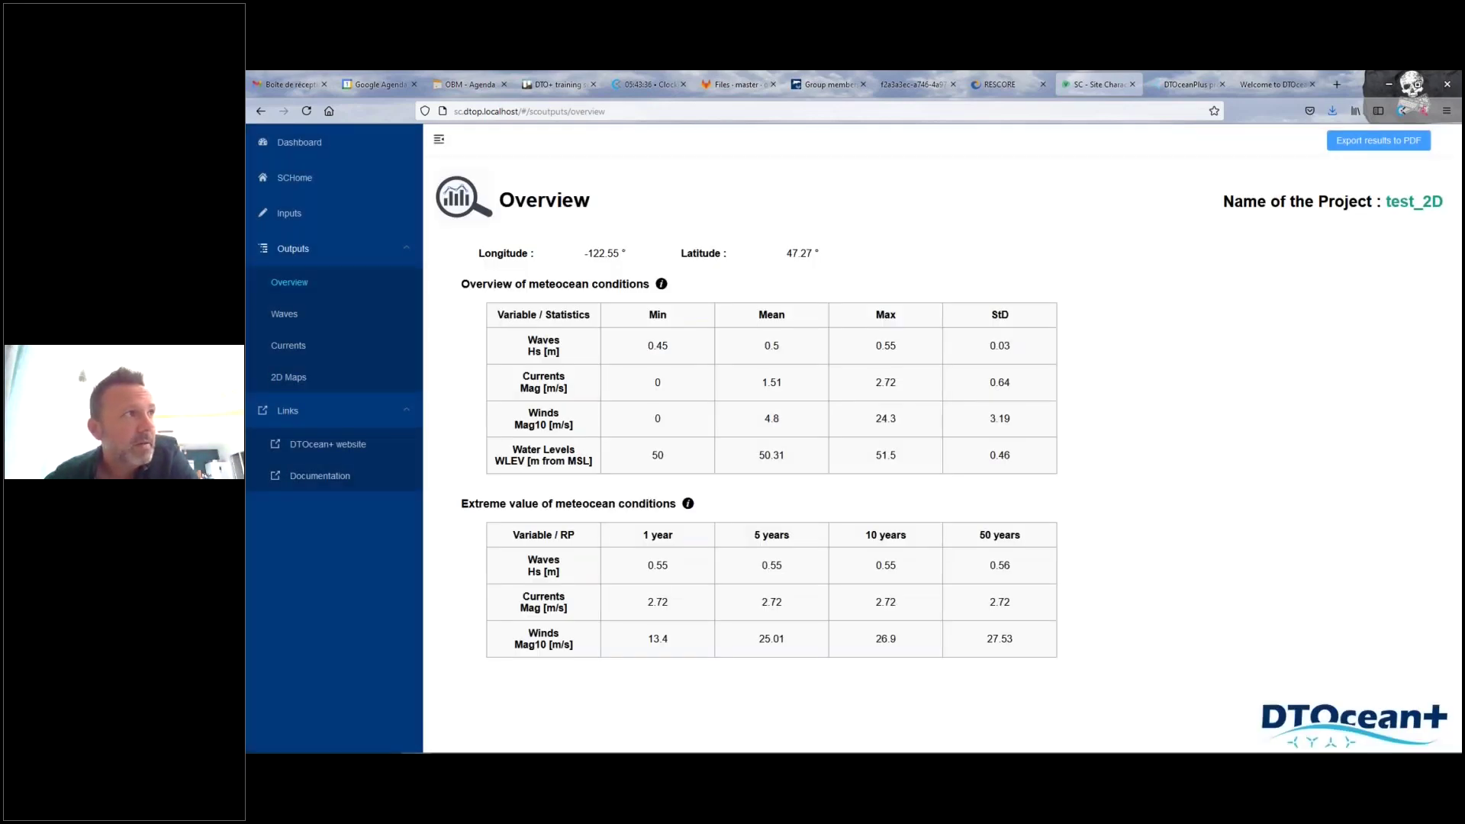
# - Browse its 2D maps of bathymetry, seabed type, current magnitude and wave height
pyautogui.click(289, 377)
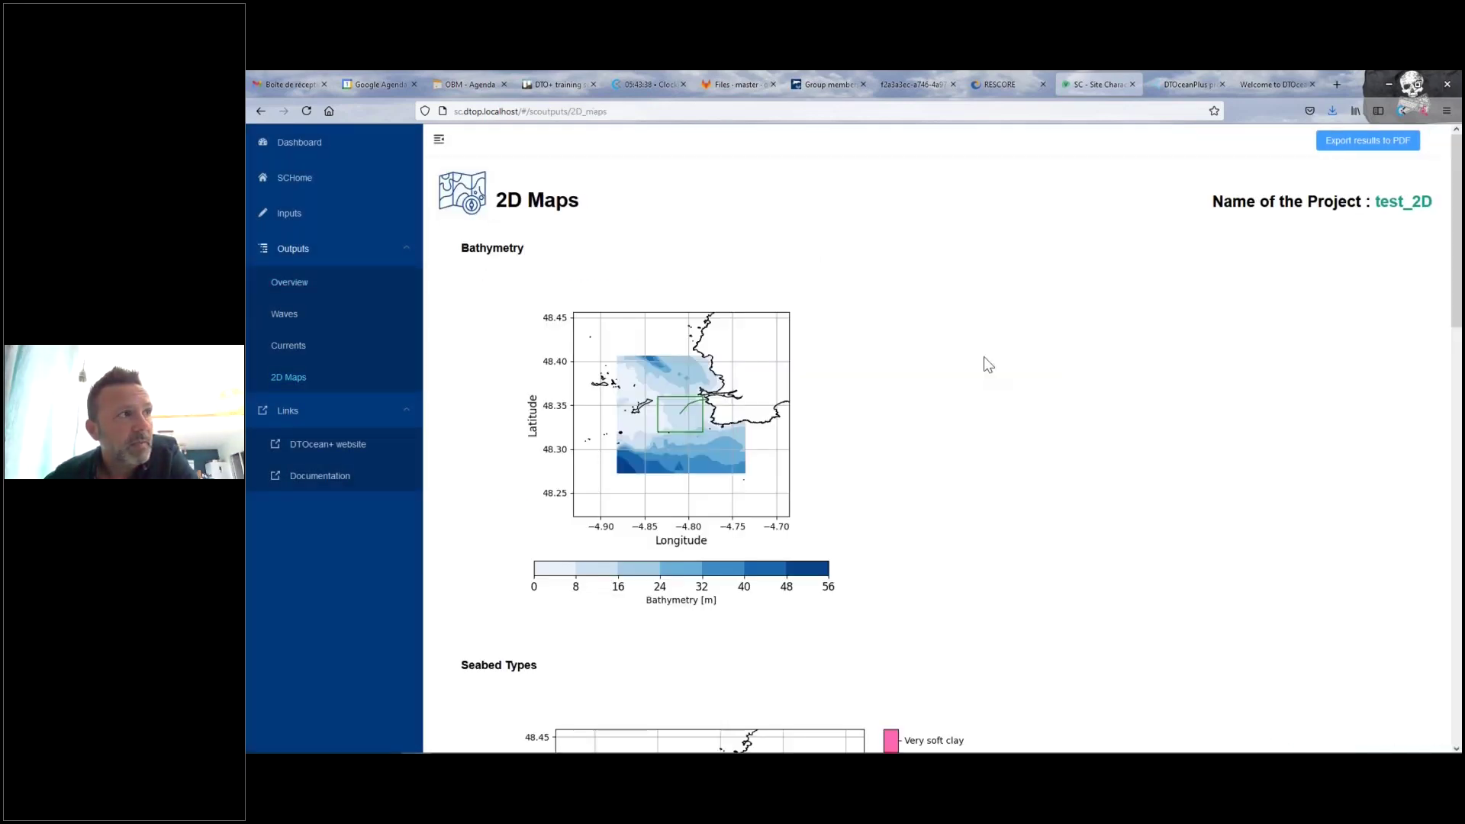
pyautogui.scroll(-2, 622, 232)
pyautogui.scroll(-3, 904, 453)
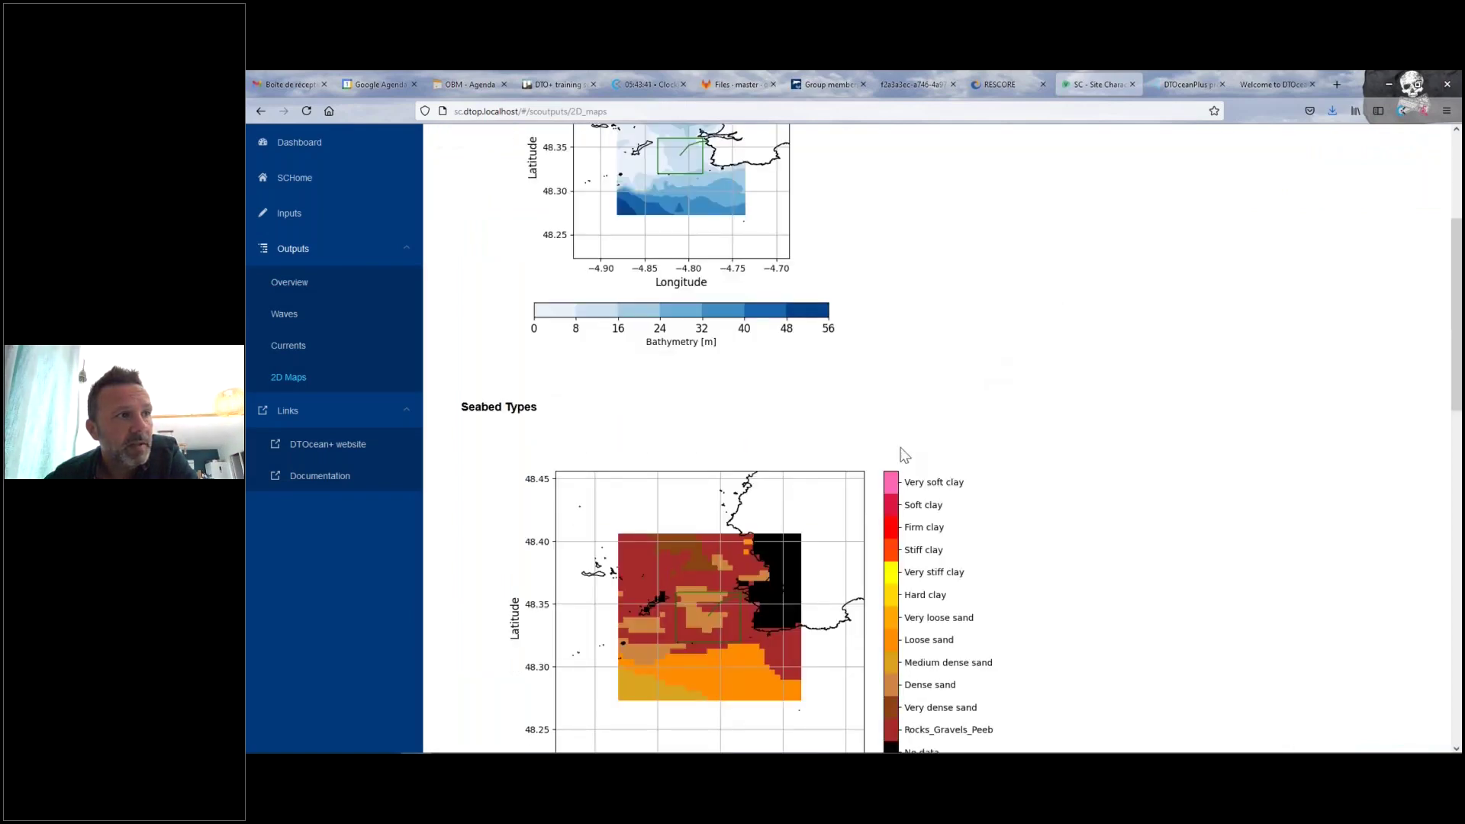
pyautogui.scroll(-2, 905, 455)
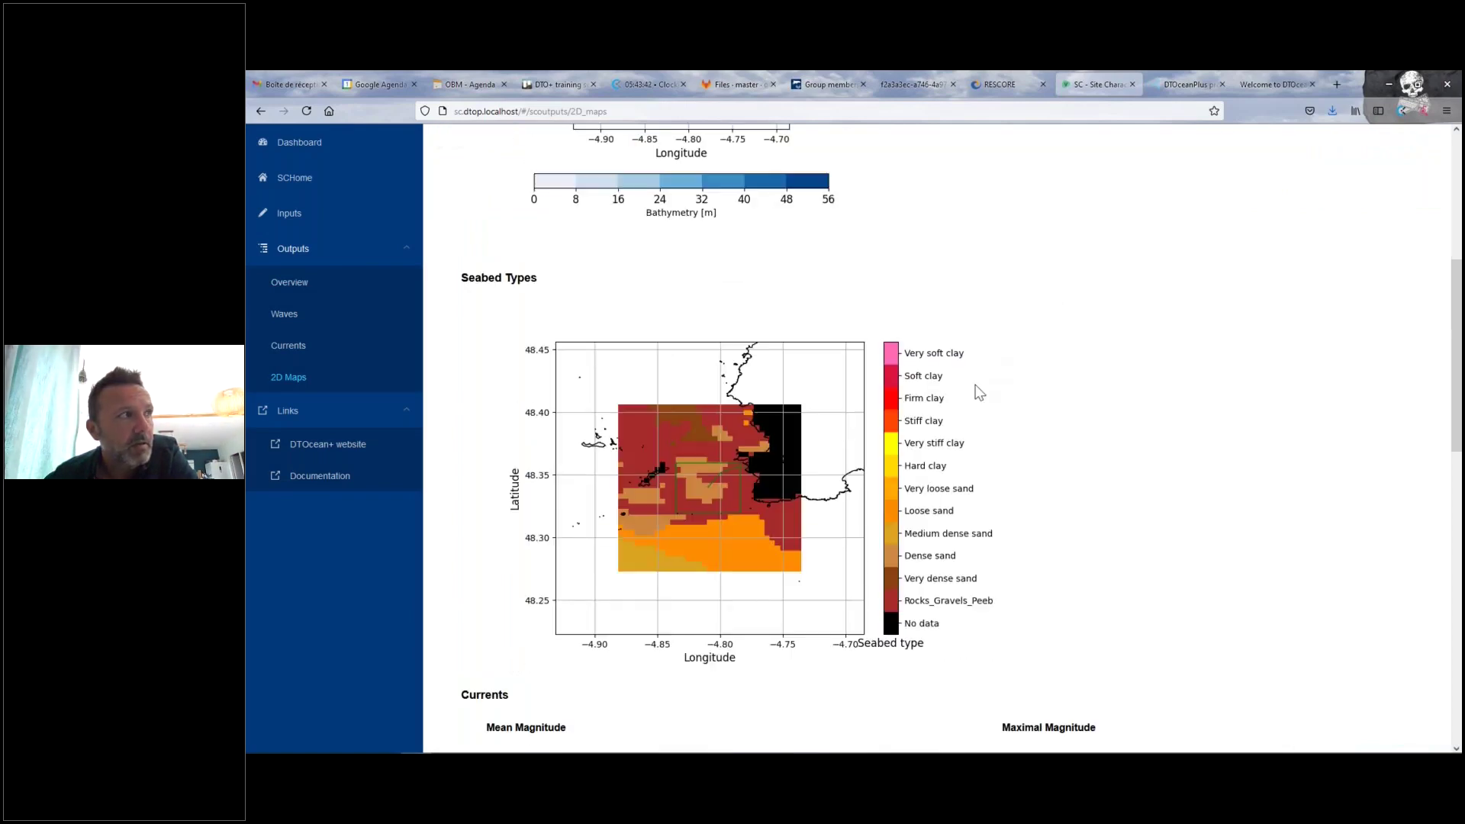
pyautogui.scroll(-4, 979, 392)
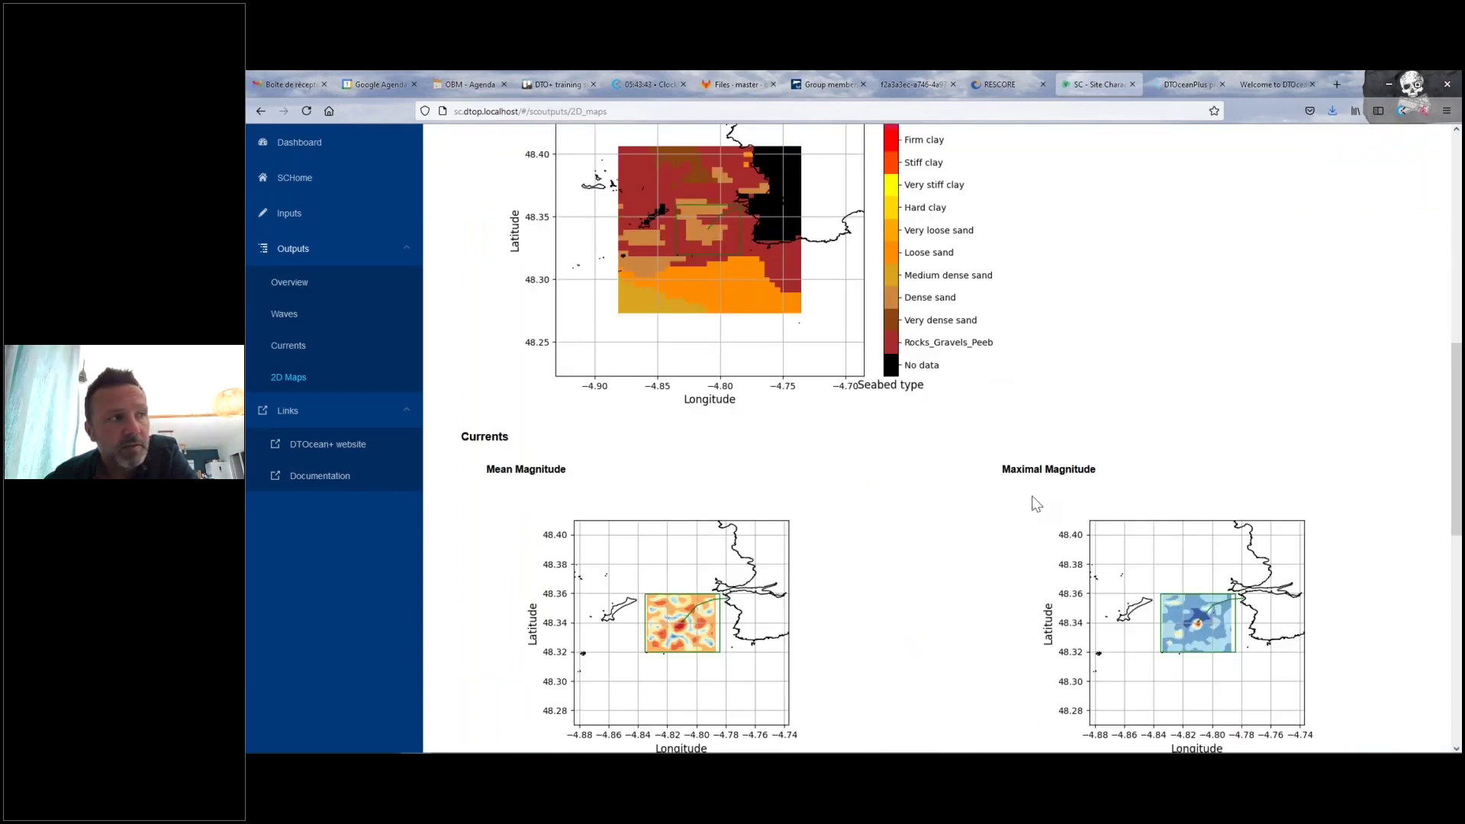
pyautogui.scroll(-3, 1036, 504)
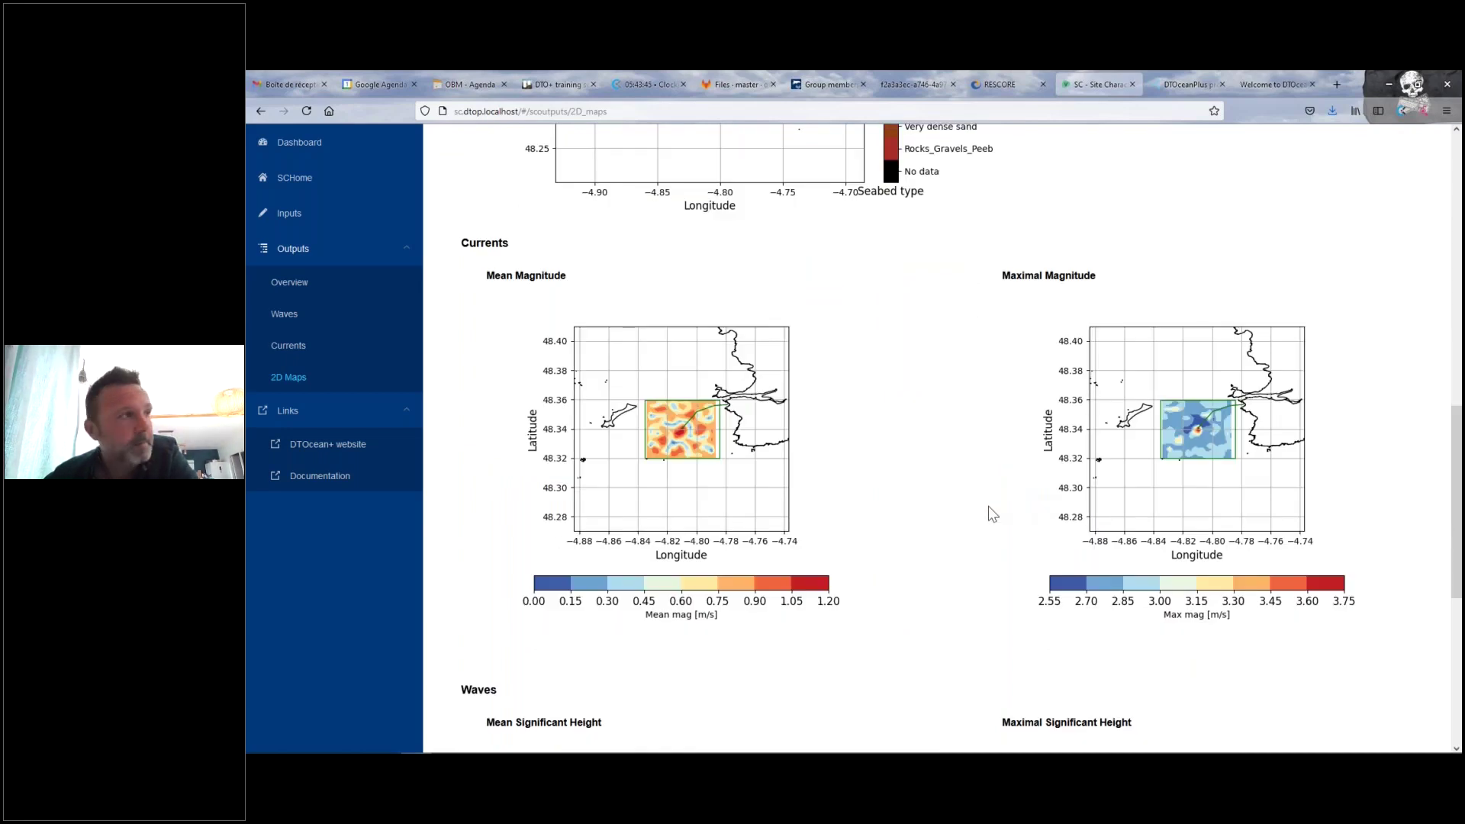
pyautogui.scroll(-6, 988, 506)
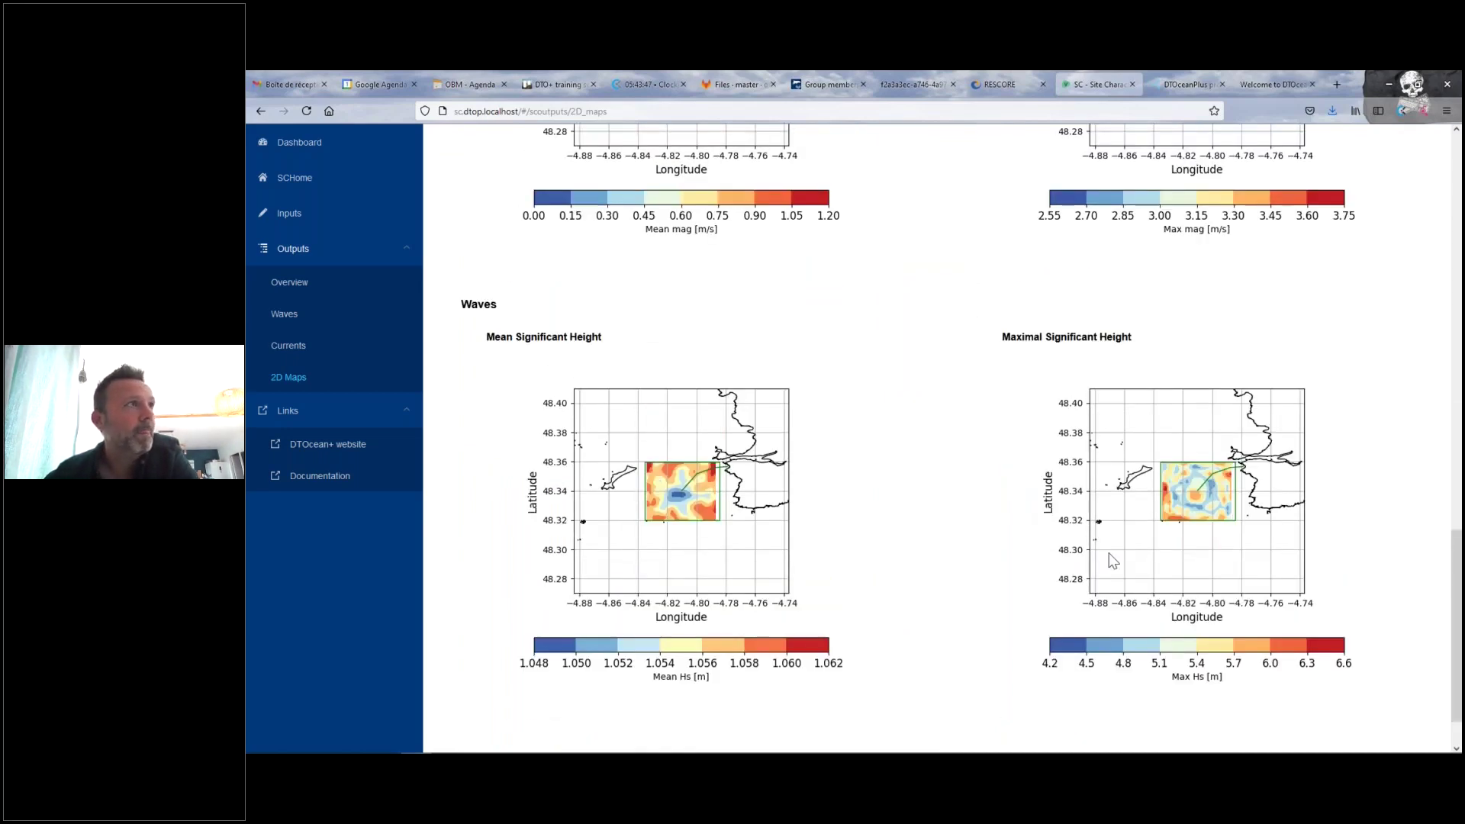
pyautogui.scroll(-1, 1111, 559)
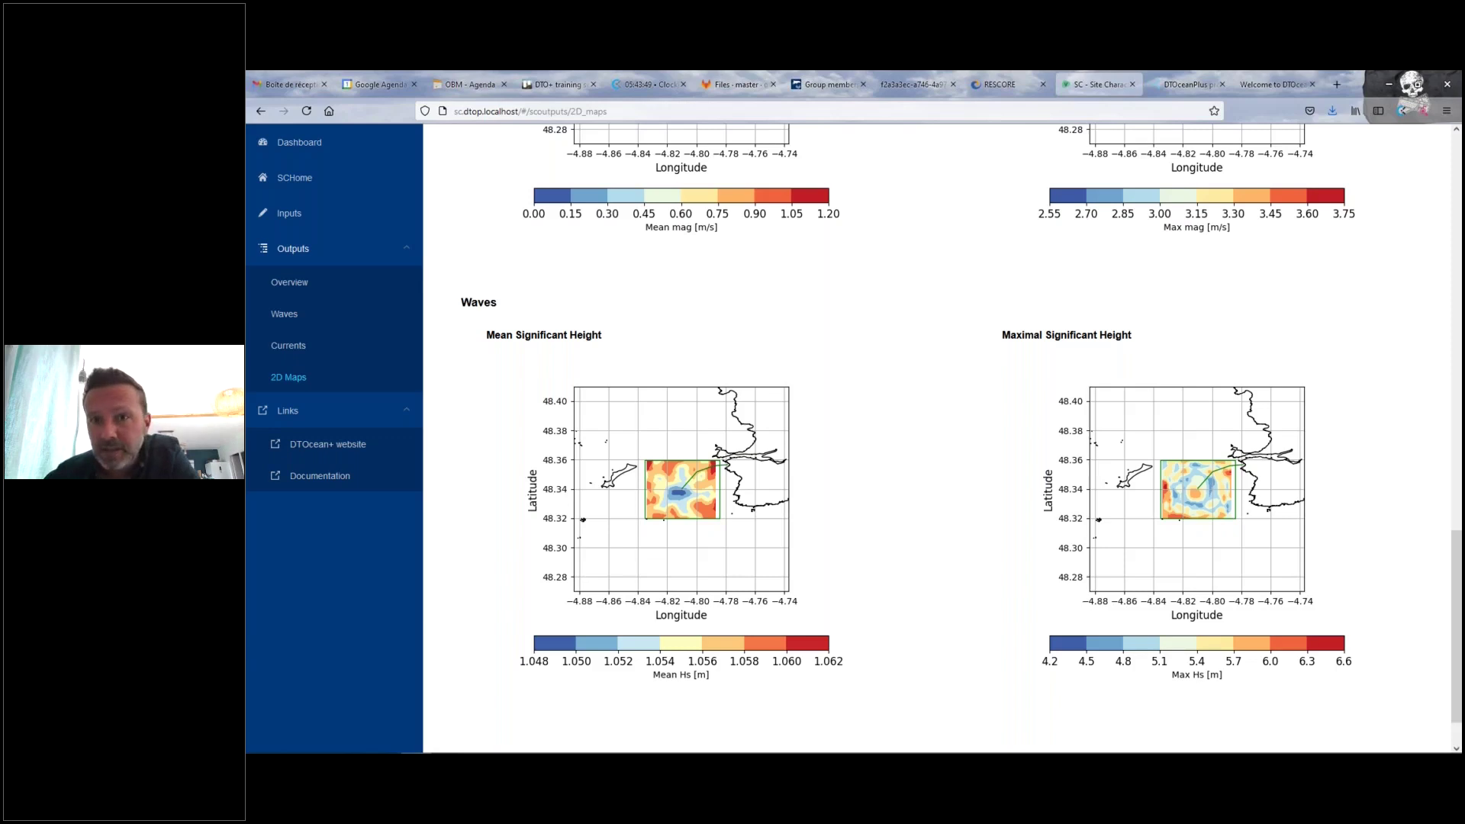
pyautogui.scroll(6, 939, 438)
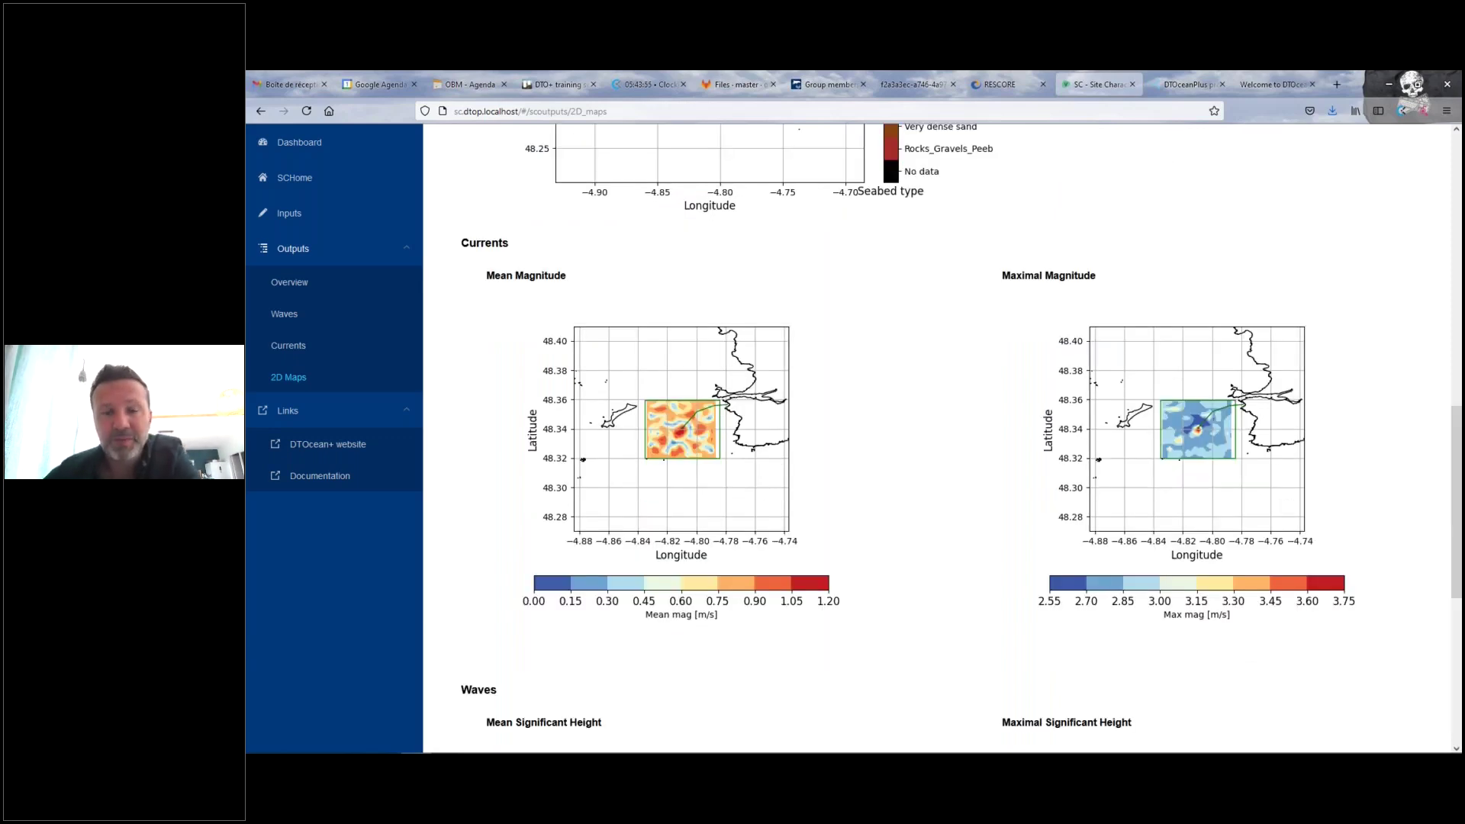